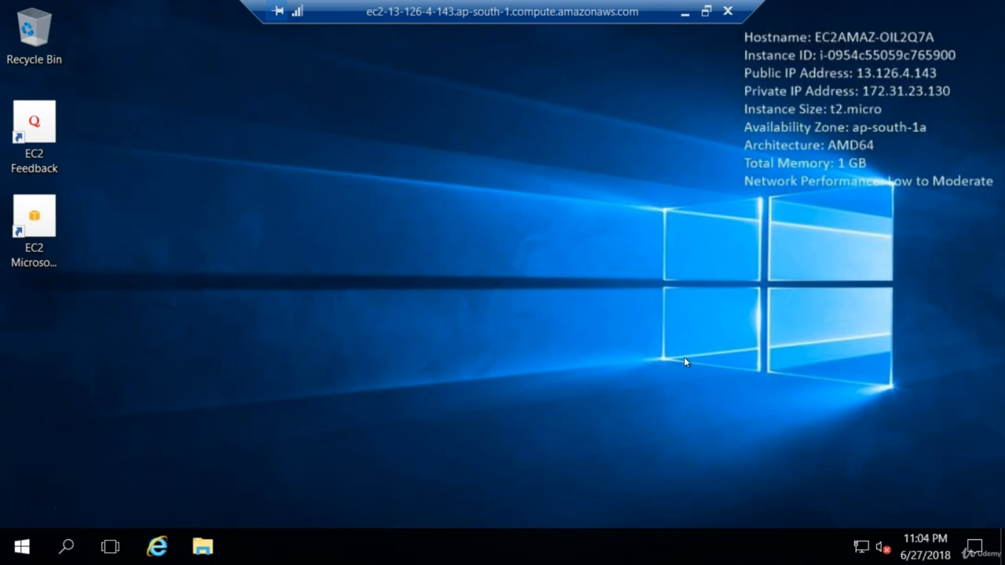
# Open Server Manager, start the Add Roles and Features Wizard and maximize the wizard window.
pyautogui.click(22, 547)
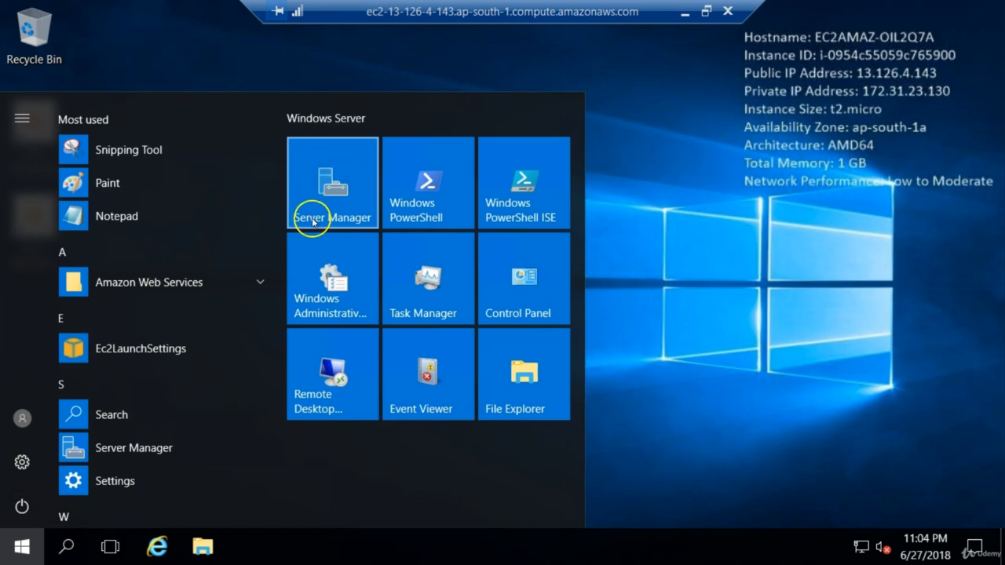
pyautogui.click(343, 188)
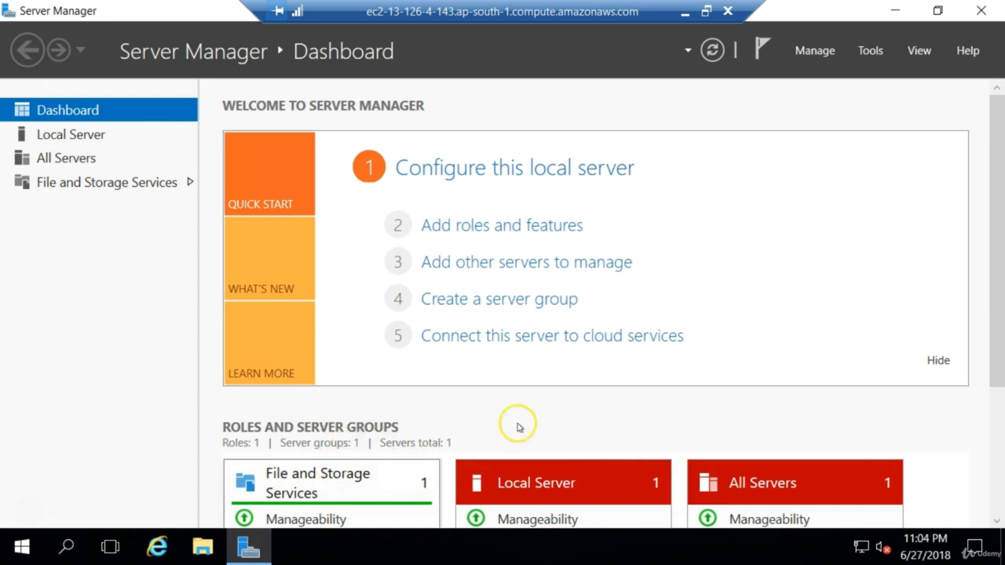
pyautogui.click(452, 227)
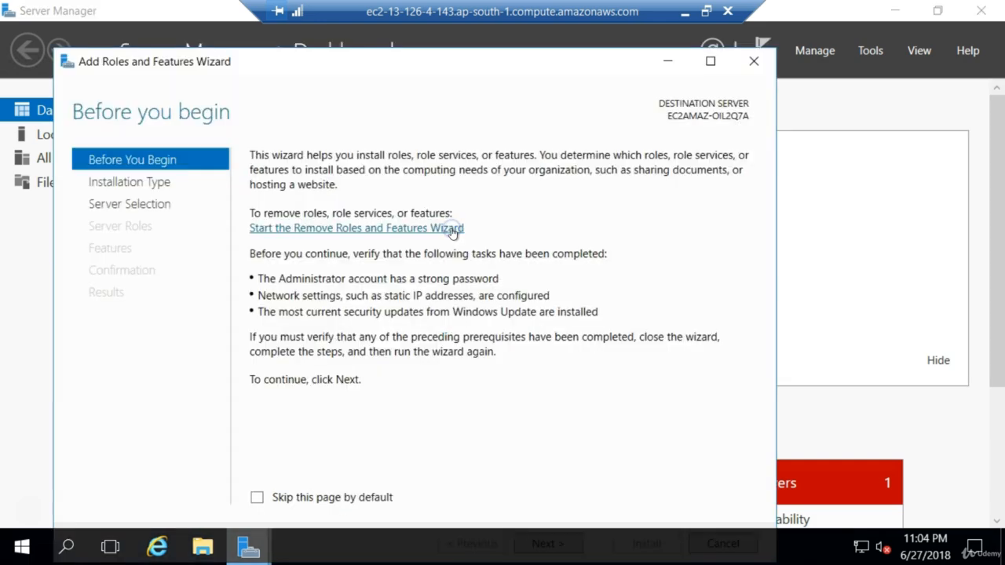
pyautogui.click(712, 63)
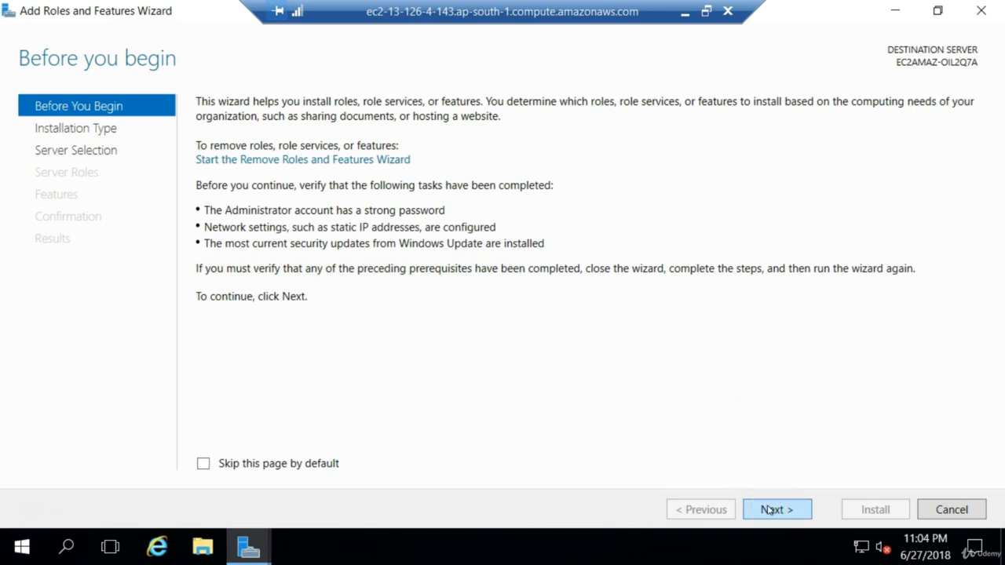
# Proceed to the server roles and select Web Server (IIS), adding its required IIS Management Console feature.
pyautogui.click(739, 395)
pyautogui.click(777, 510)
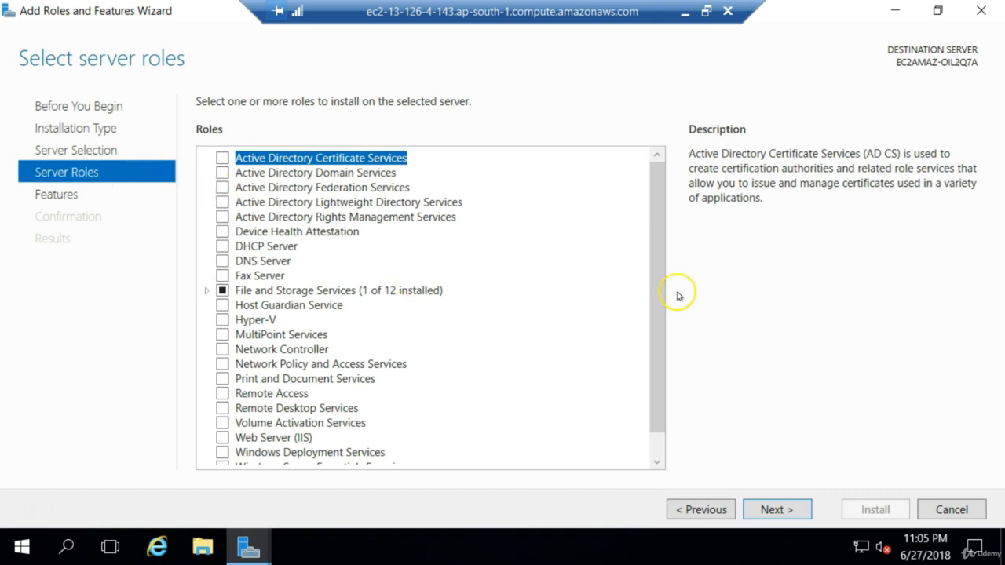
pyautogui.moveTo(657, 301); pyautogui.dragTo(650, 343)
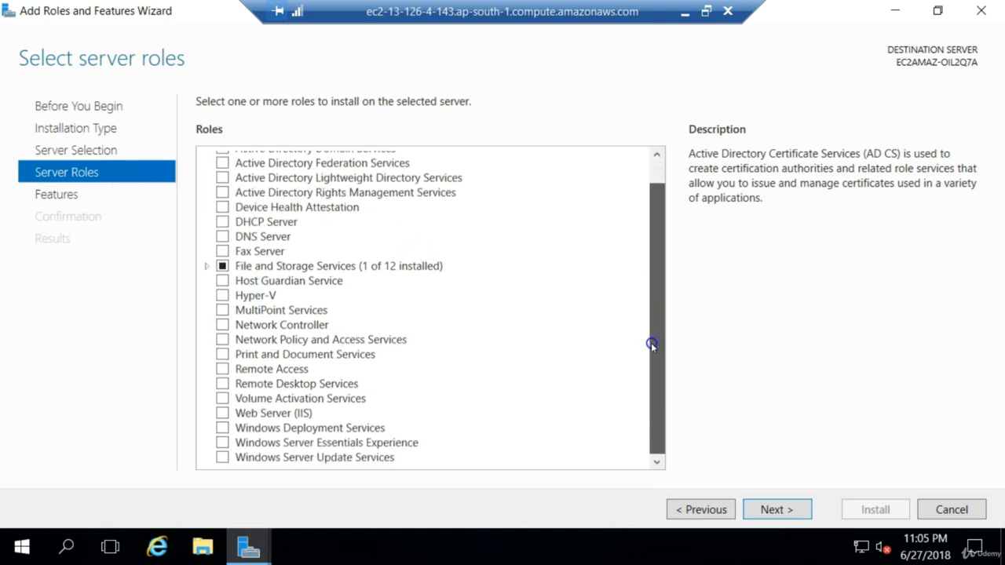
pyautogui.click(222, 413)
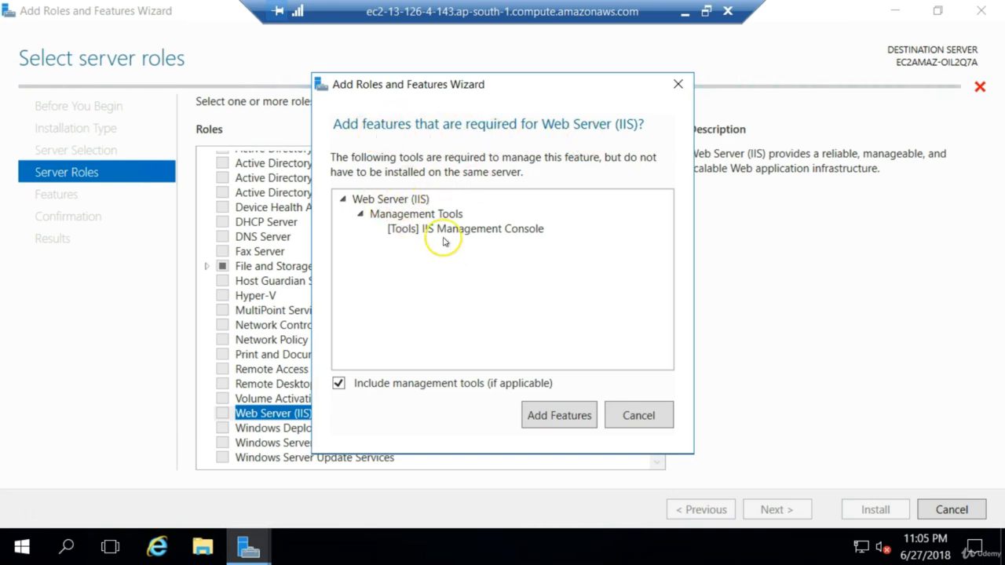
pyautogui.click(554, 420)
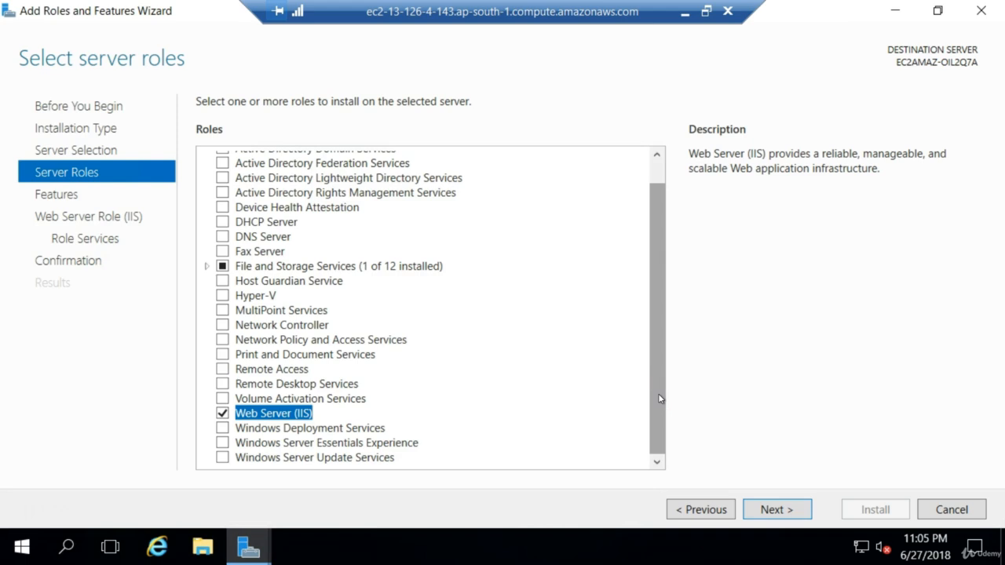
# Keep the default features and role services for Web Server (IIS) and start the installation.
pyautogui.click(779, 511)
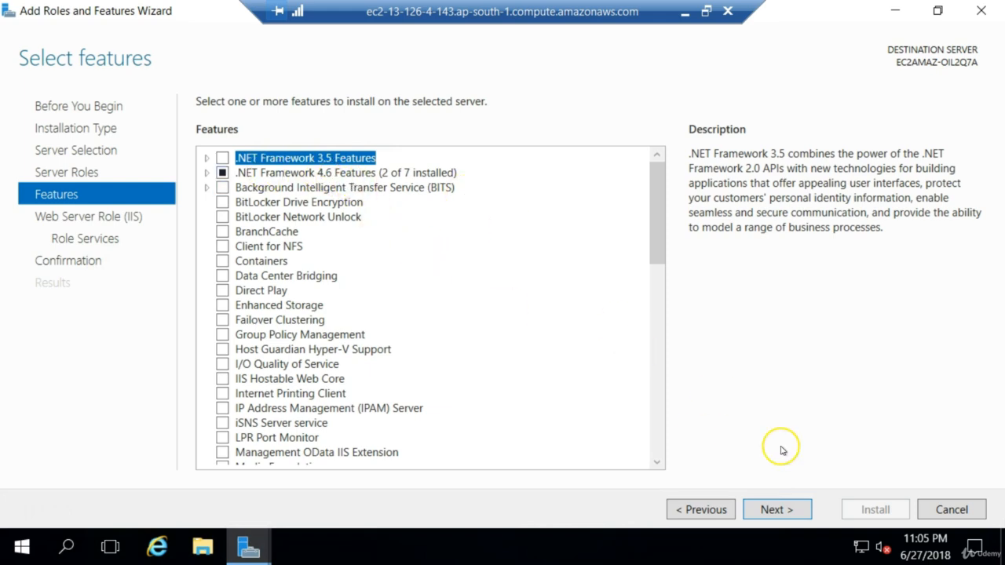
pyautogui.click(775, 509)
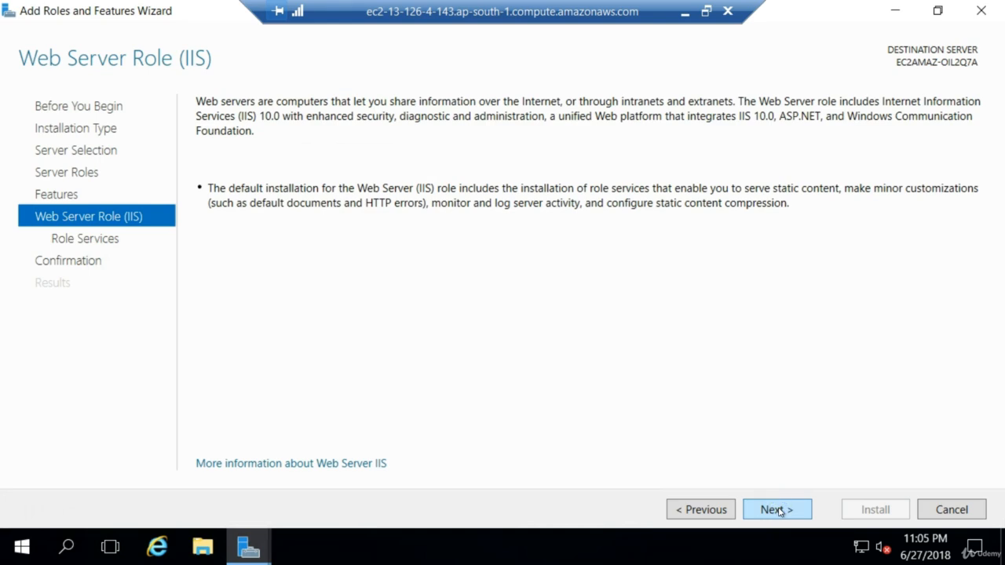
pyautogui.click(778, 509)
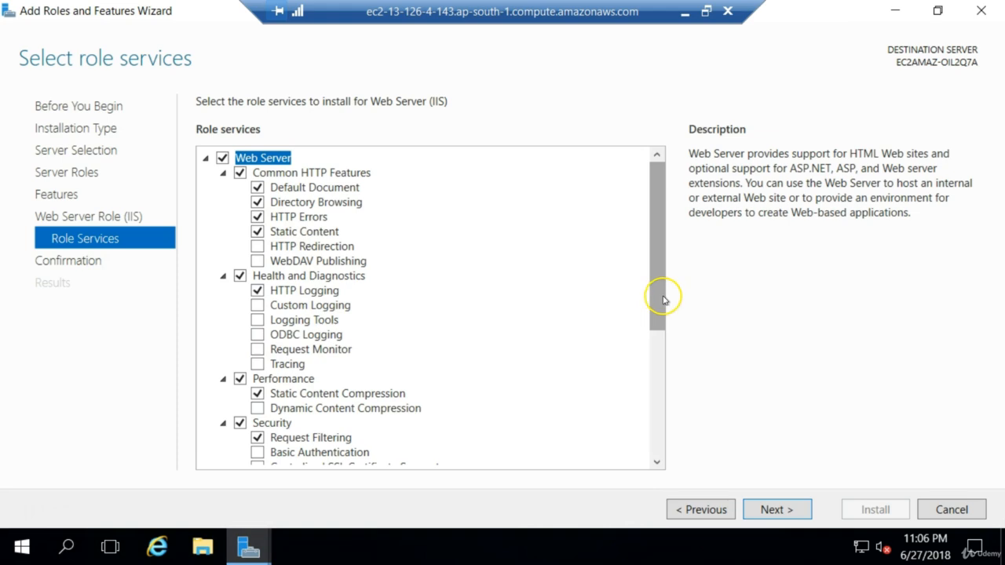
pyautogui.moveTo(661, 296); pyautogui.dragTo(657, 437)
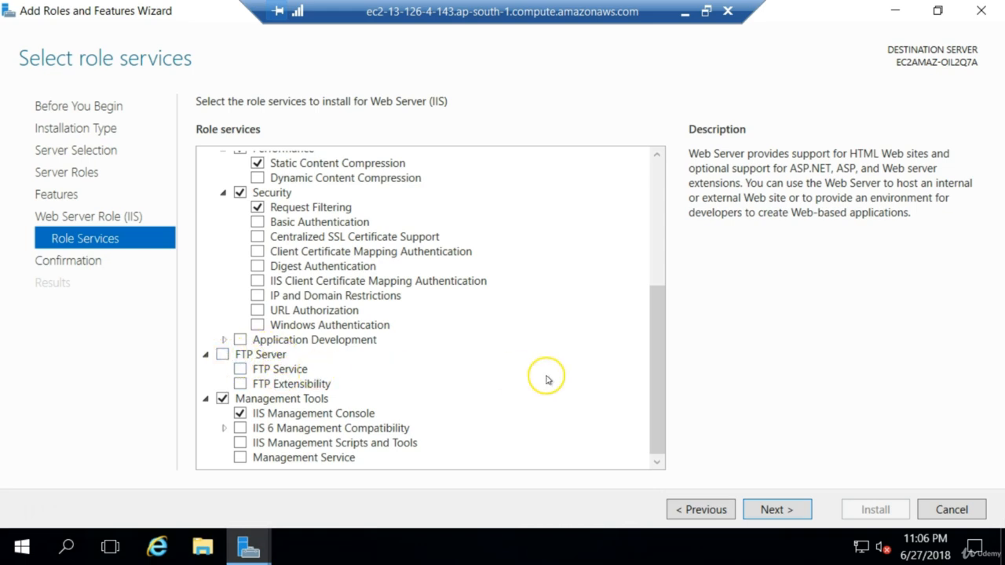
pyautogui.click(764, 510)
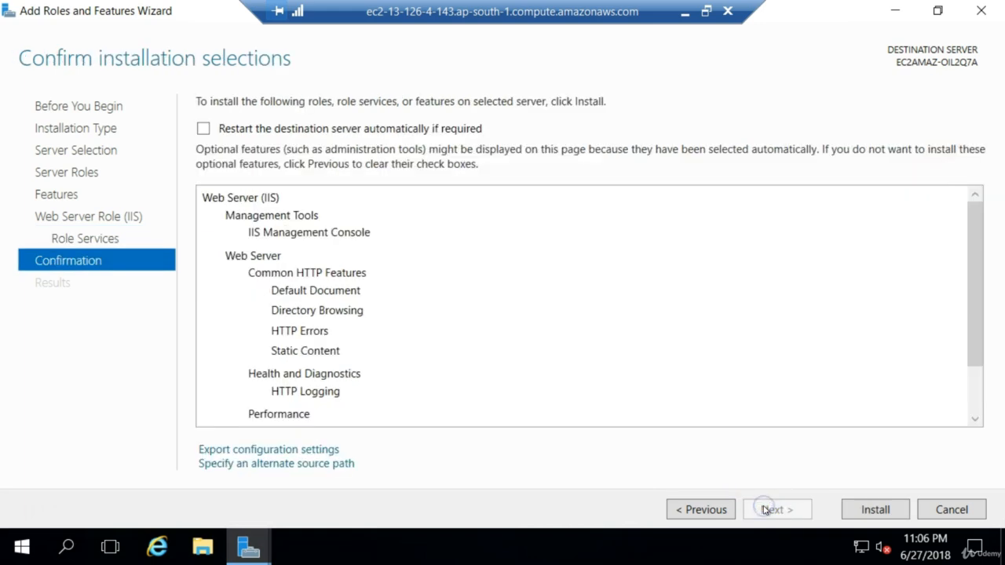
pyautogui.click(866, 514)
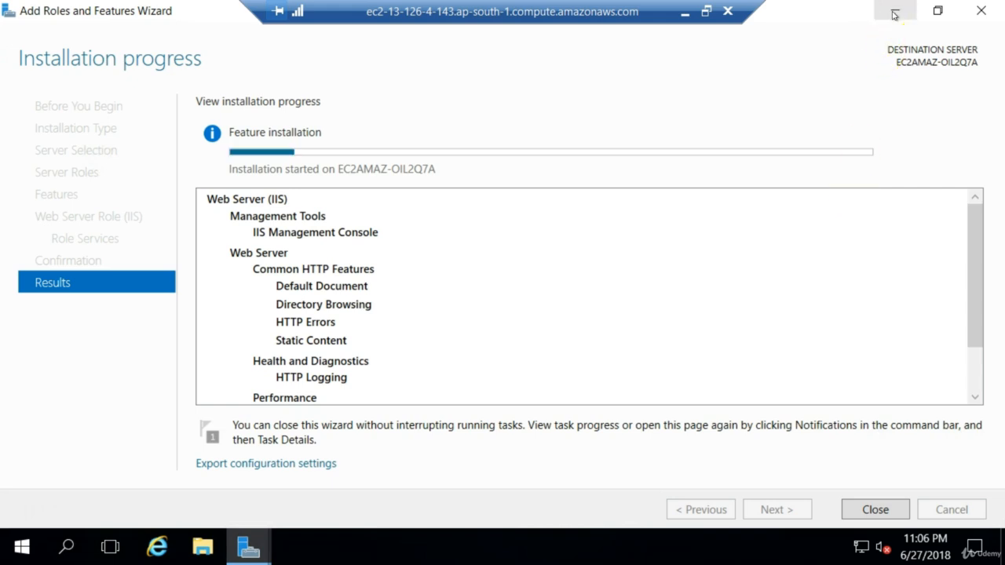
# Minimize the wizard and Server Manager, and browse to the inetpub folder on Local Disk (C:) in File Explorer.
pyautogui.click(894, 14)
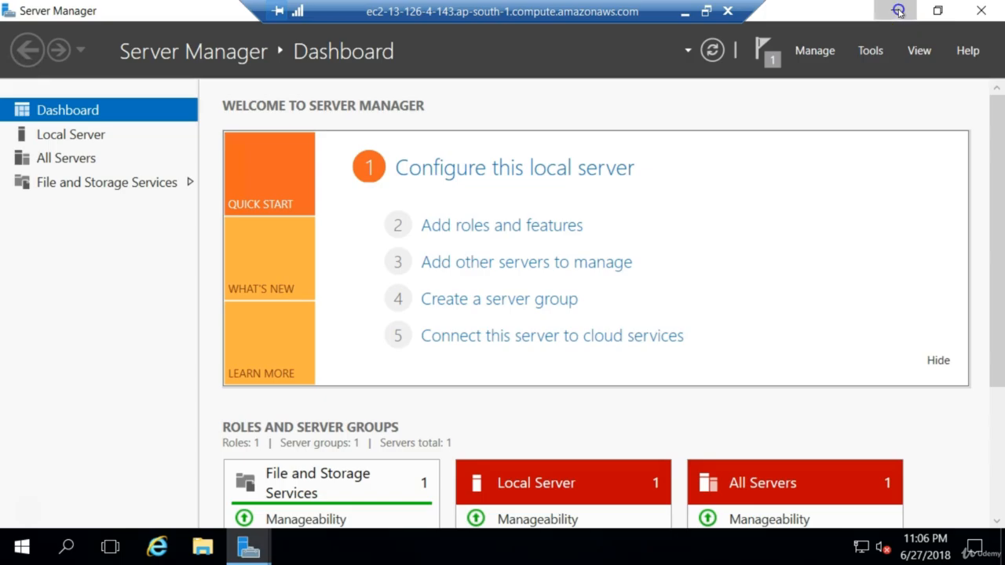
pyautogui.click(899, 12)
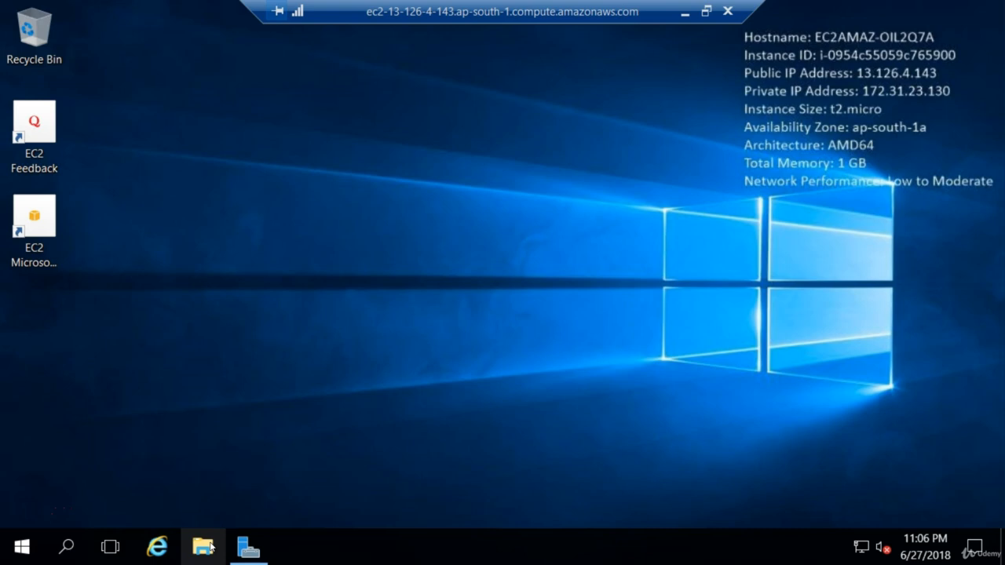
pyautogui.click(206, 547)
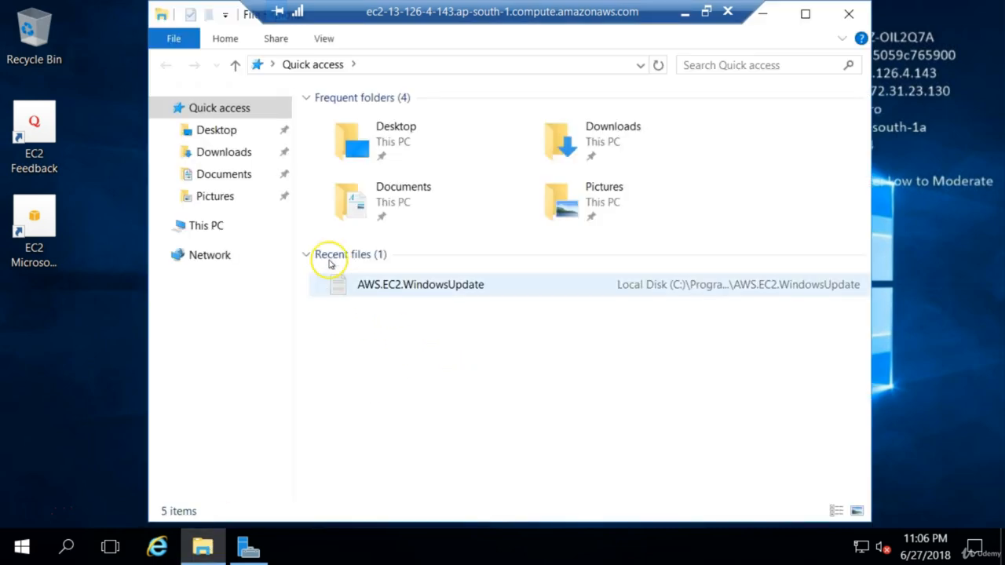
pyautogui.click(222, 226)
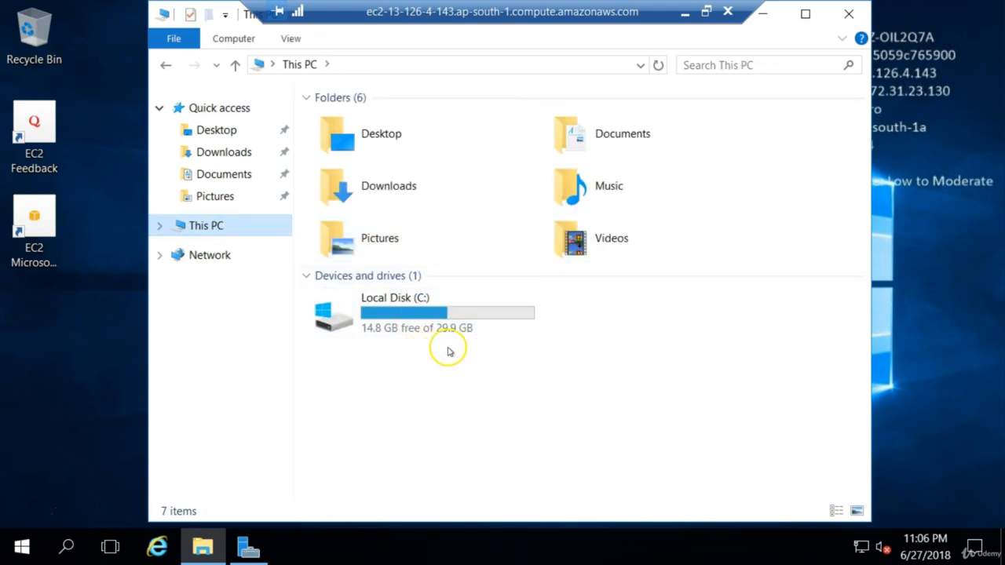
pyautogui.click(433, 340)
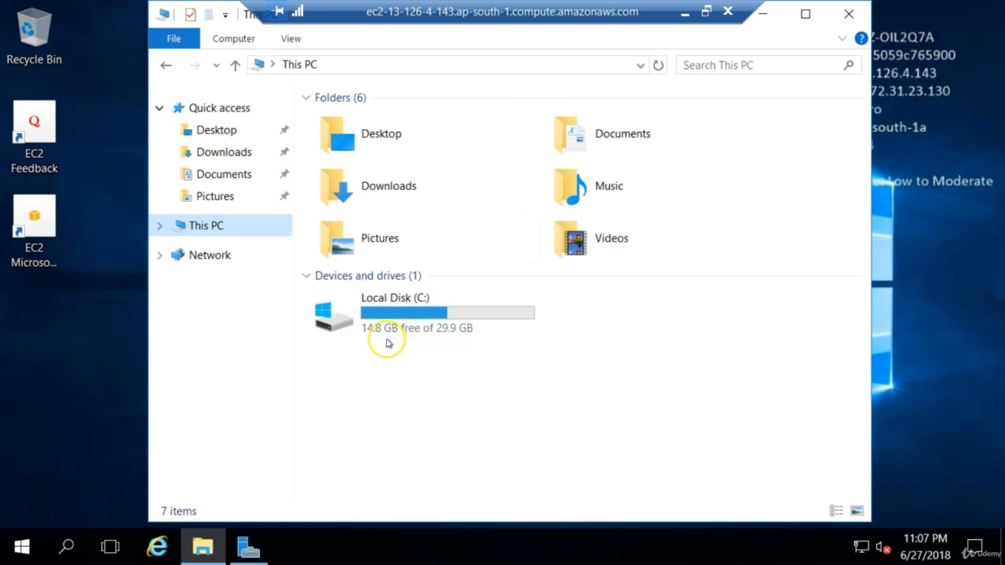
pyautogui.moveTo(373, 320)
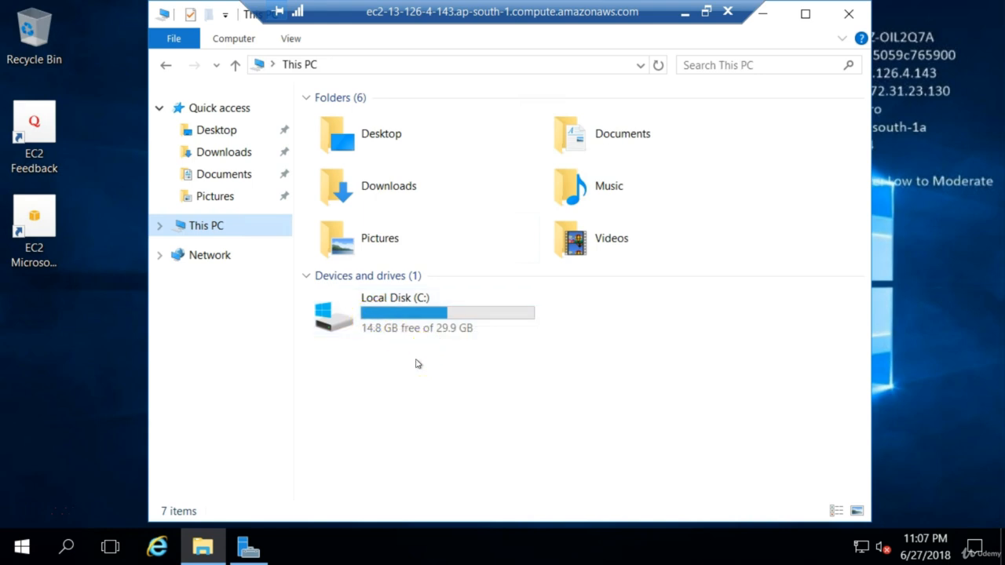
pyautogui.click(350, 322)
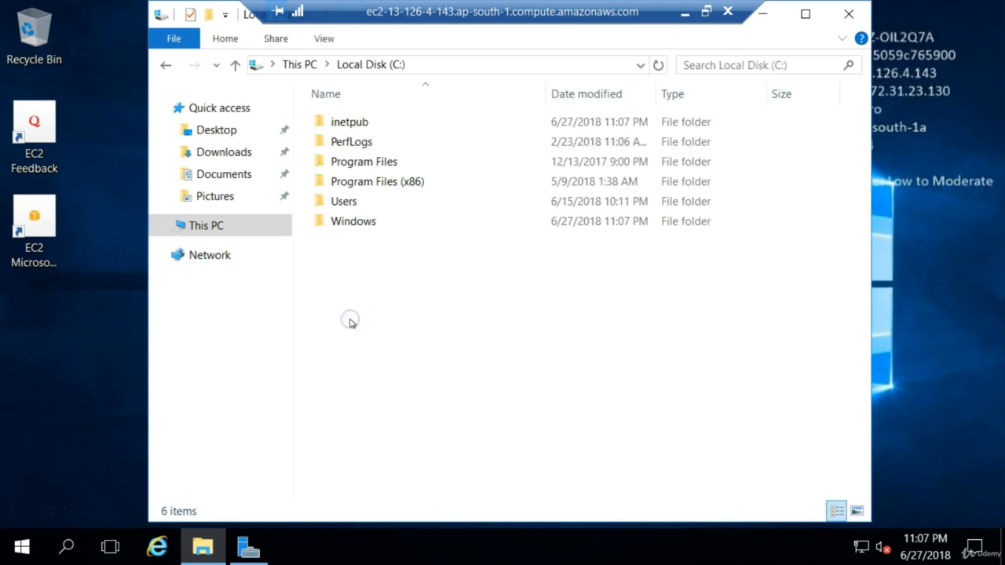
pyautogui.doubleClick(374, 123)
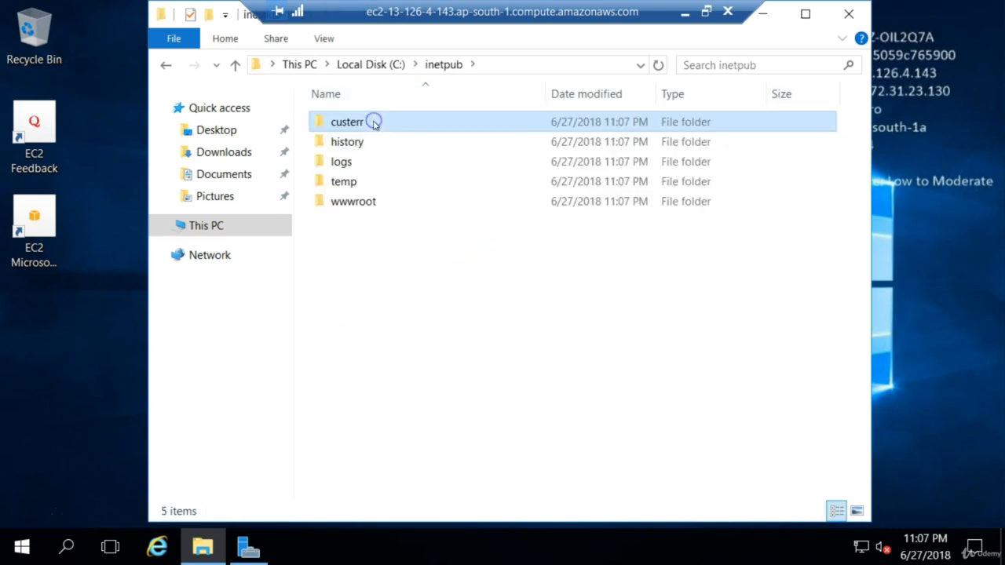
pyautogui.click(372, 122)
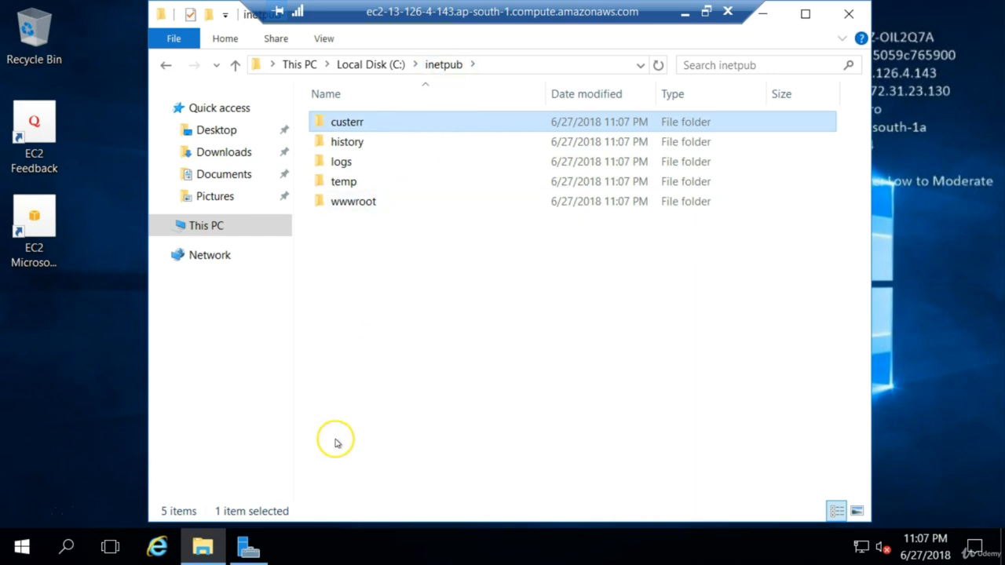
# Return to the Add Roles and Features Wizard and close both it and Server Manager.
pyautogui.moveTo(242, 550)
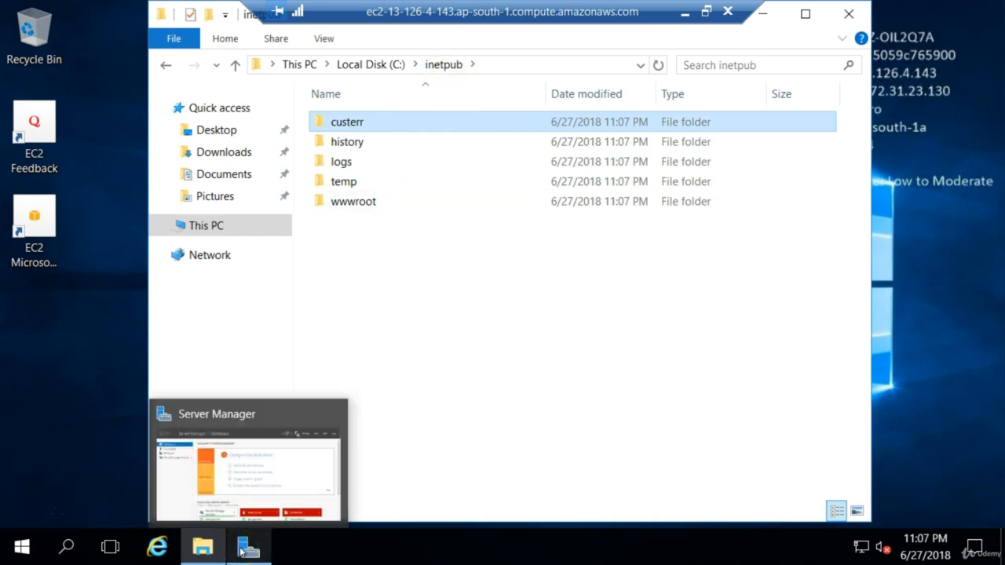
pyautogui.click(247, 489)
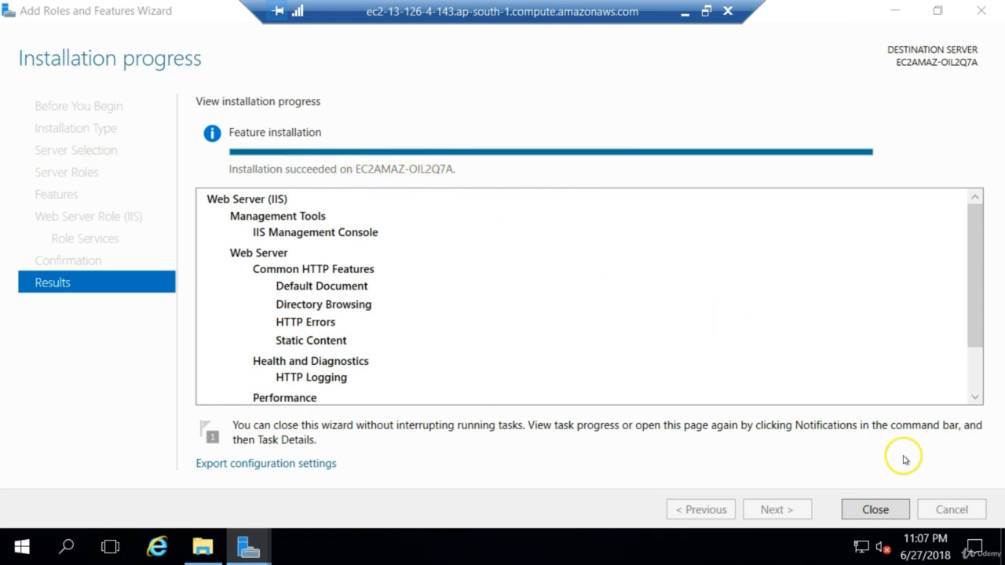
pyautogui.click(892, 515)
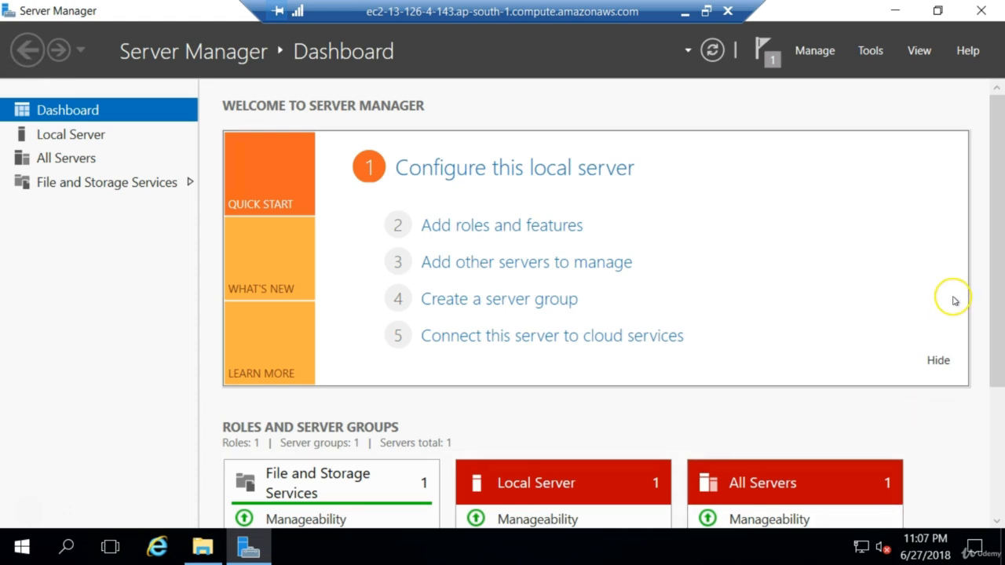
pyautogui.click(981, 11)
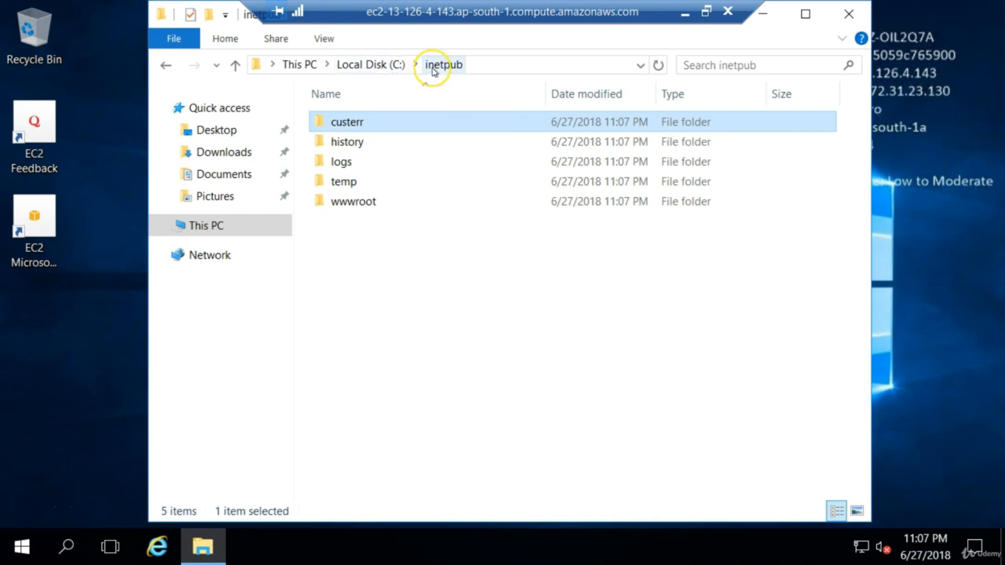
# Check the contents of the wwwroot folder inside inetpub and minimize File Explorer.
pyautogui.doubleClick(366, 203)
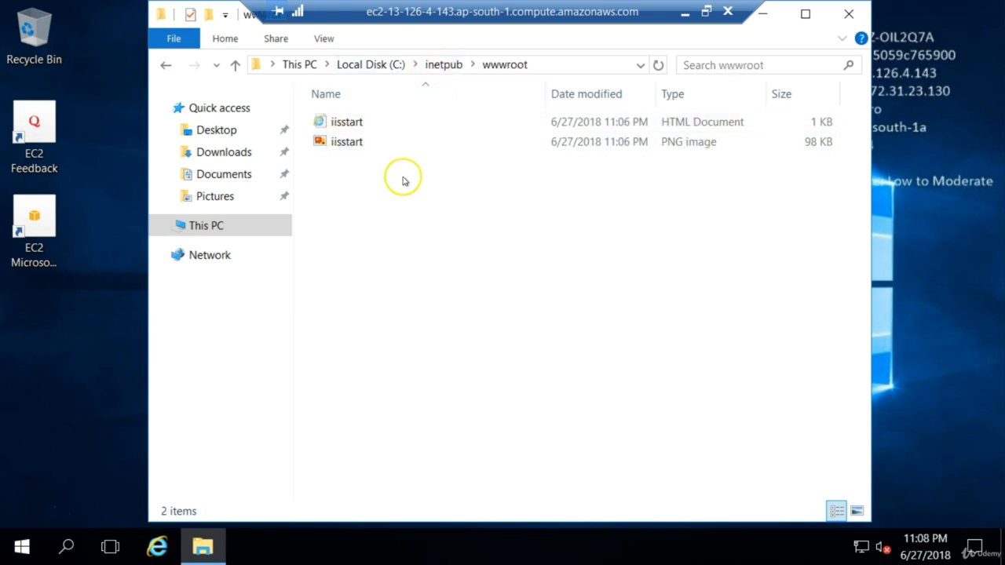
pyautogui.click(766, 16)
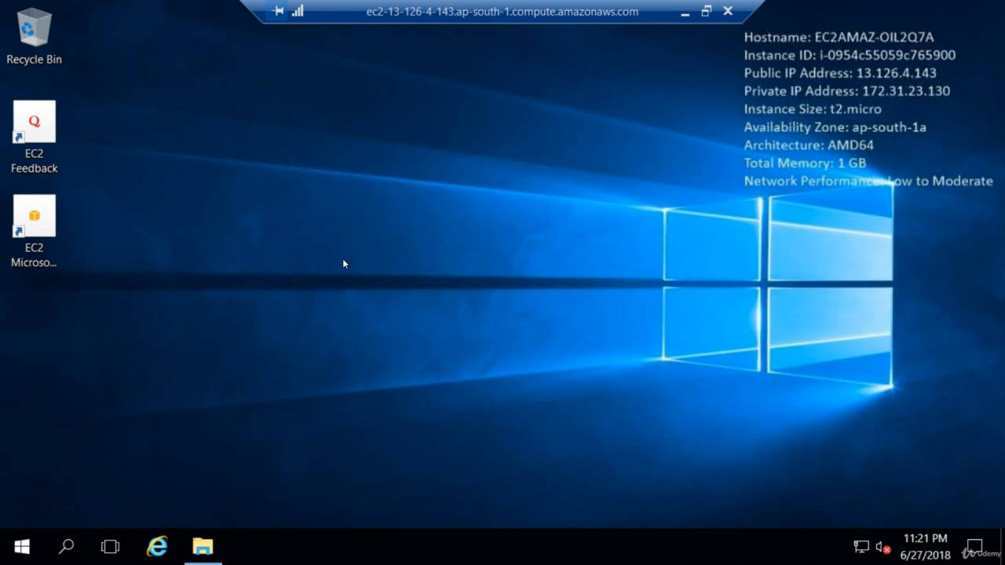
# Launch Internet Information Services (IIS) Manager with the Run command inetmgr and maximize its window.
pyautogui.press('super+r')
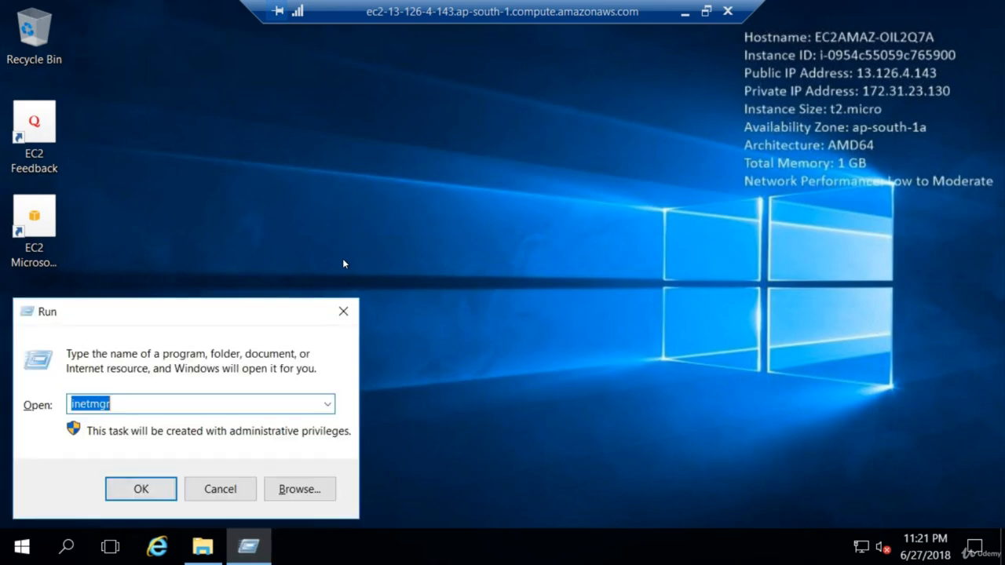
pyautogui.write('inetm')
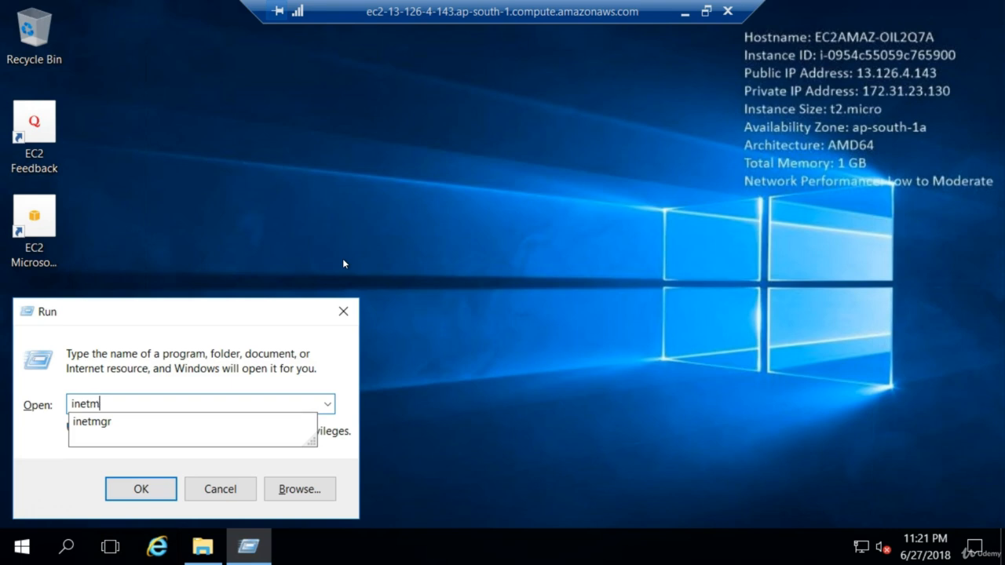
pyautogui.write('gr')
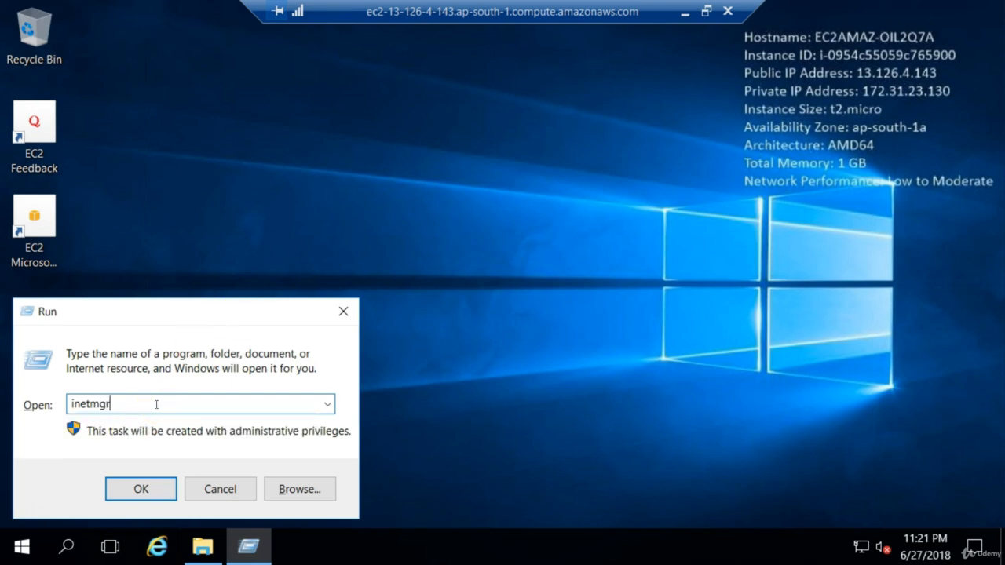
pyautogui.click(140, 488)
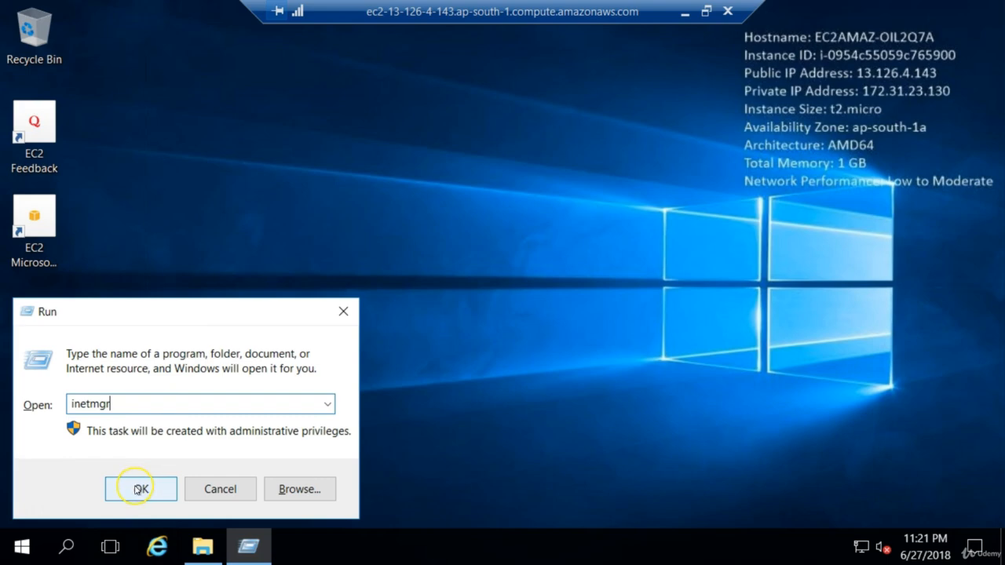
pyautogui.click(140, 489)
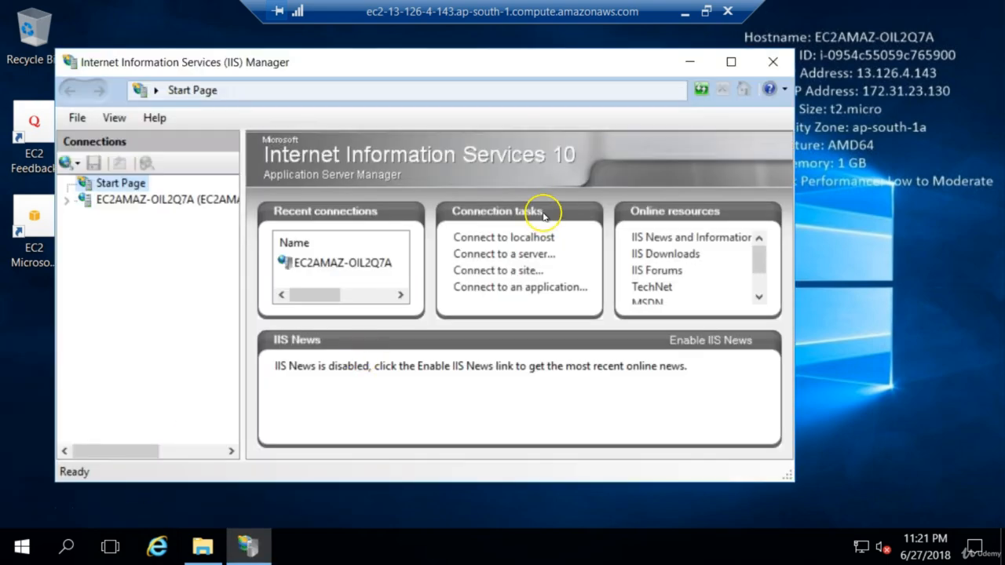
pyautogui.click(731, 62)
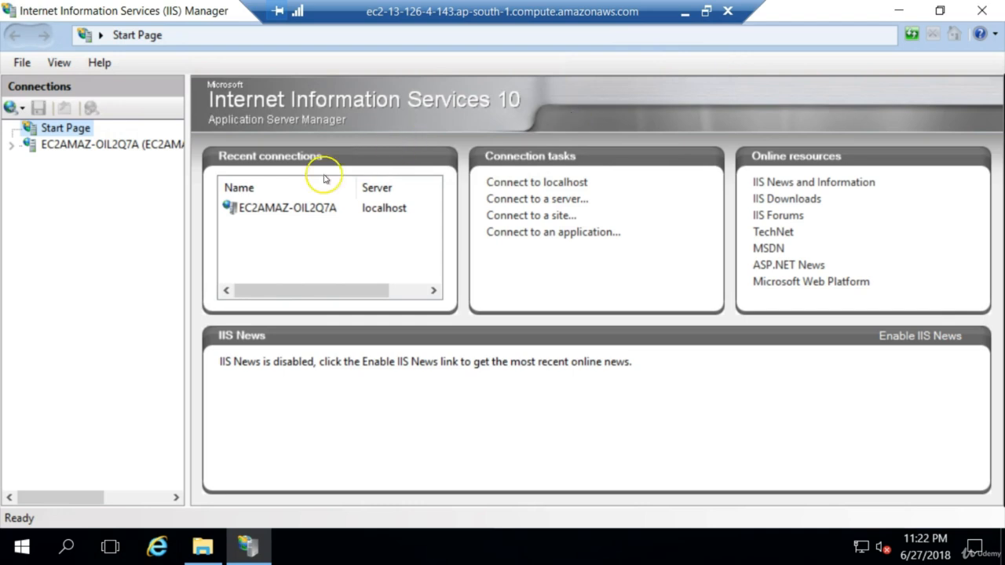
# Expand the server and its Sites node, select Default Web Site, and look through its website management options without choosing one.
pyautogui.click(12, 146)
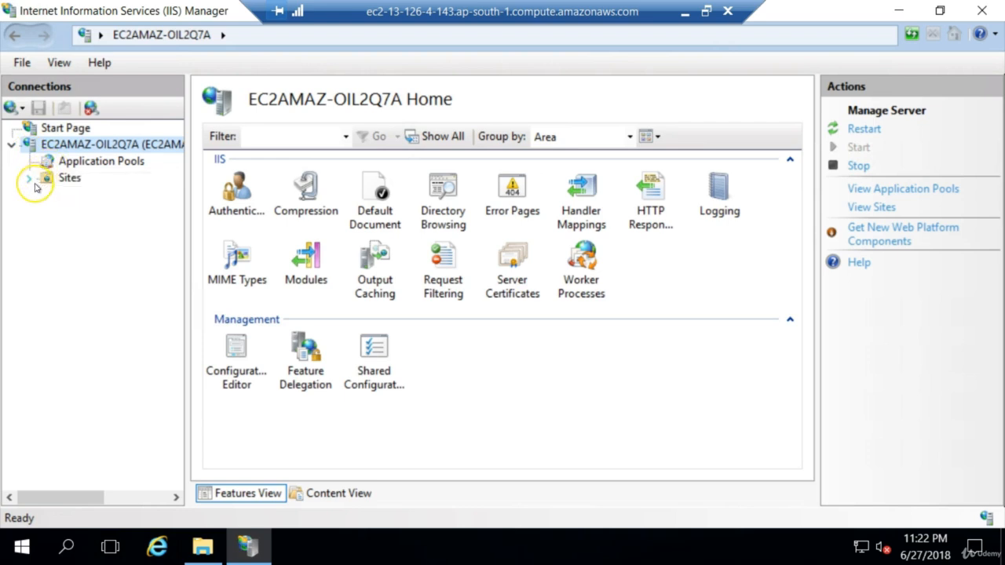
pyautogui.click(29, 180)
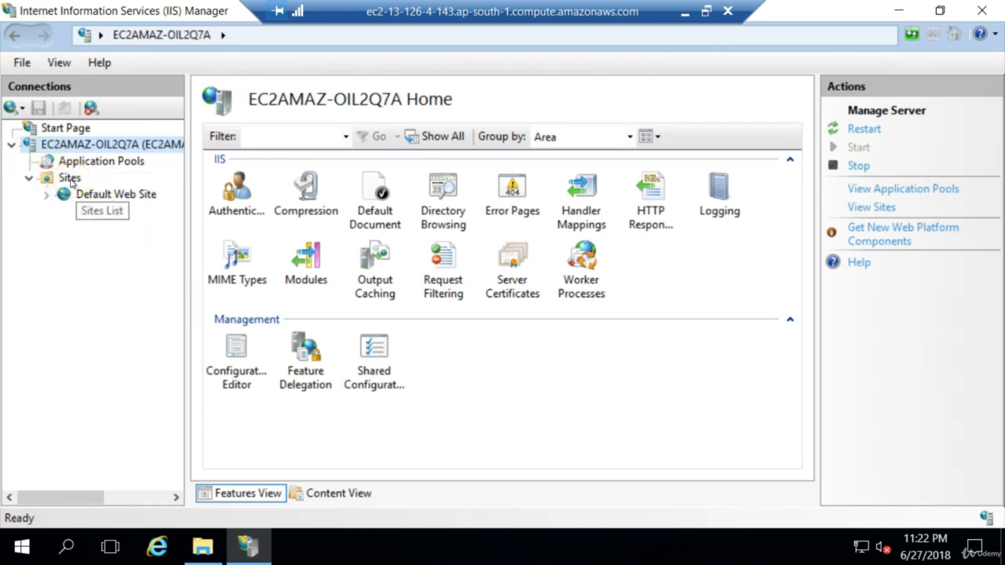
pyautogui.click(117, 194)
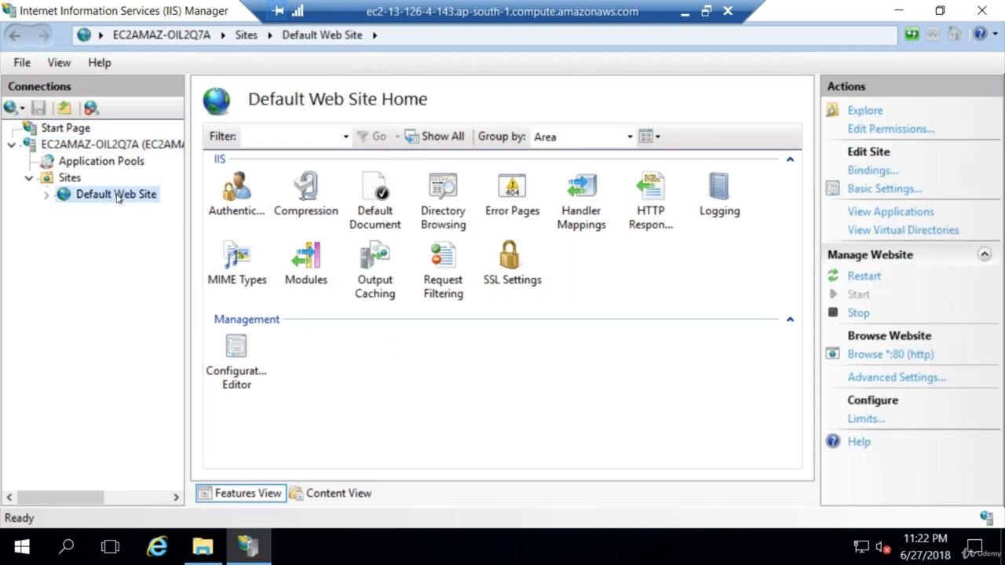
pyautogui.rightClick(117, 197)
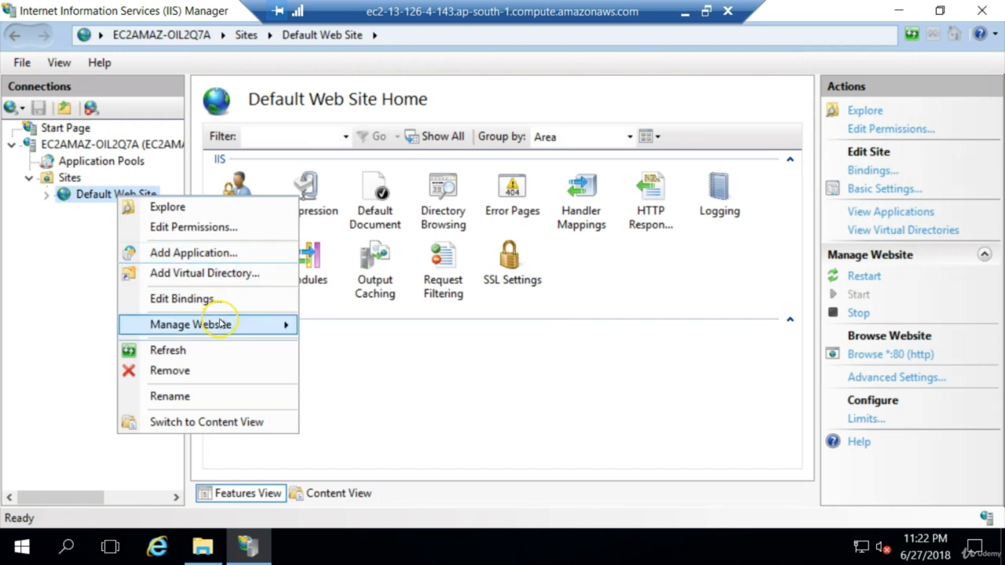
pyautogui.moveTo(222, 323)
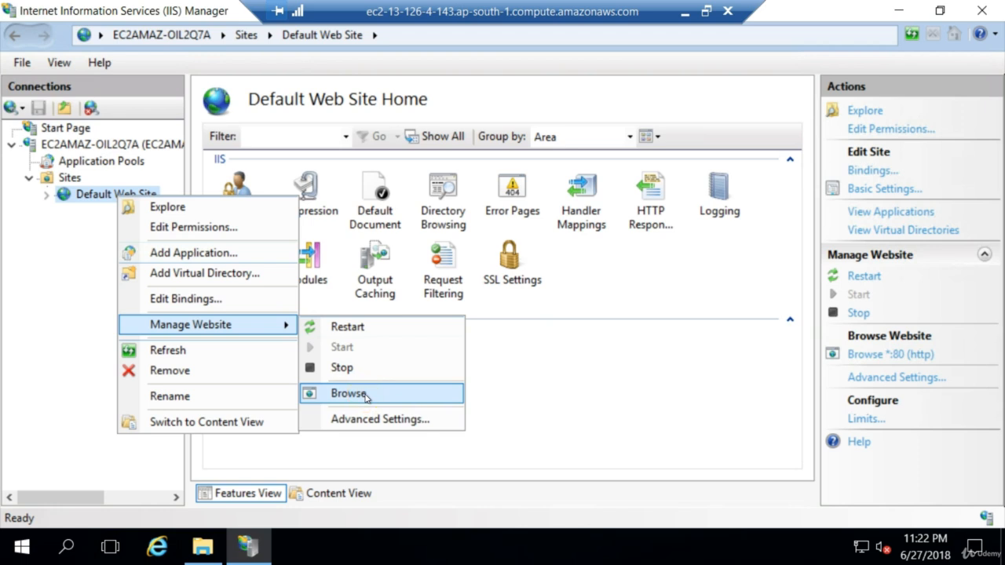
pyautogui.click(560, 390)
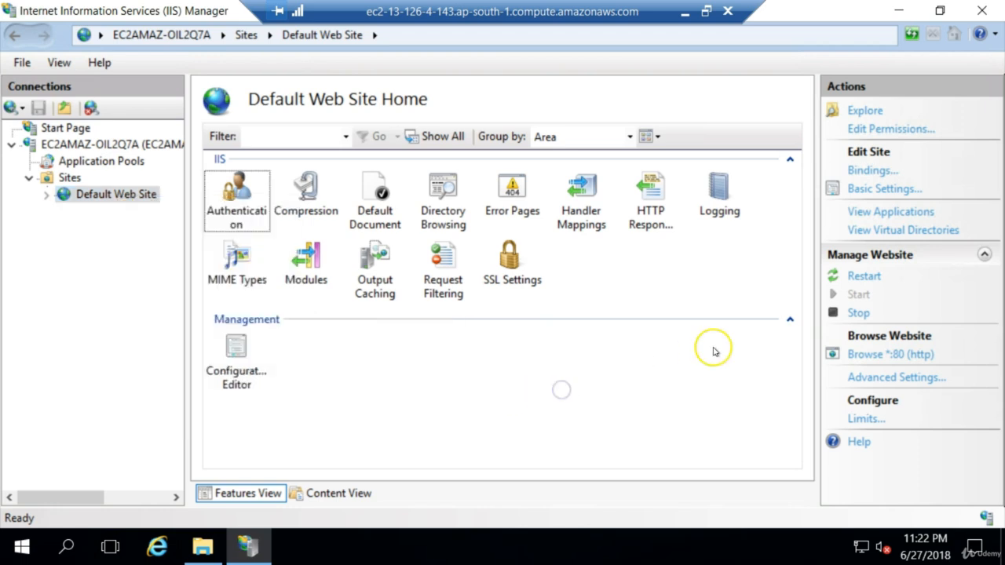
# Browse Default Web Site on *:80 (http) and bring its page forward in Internet Explorer.
pyautogui.click(895, 355)
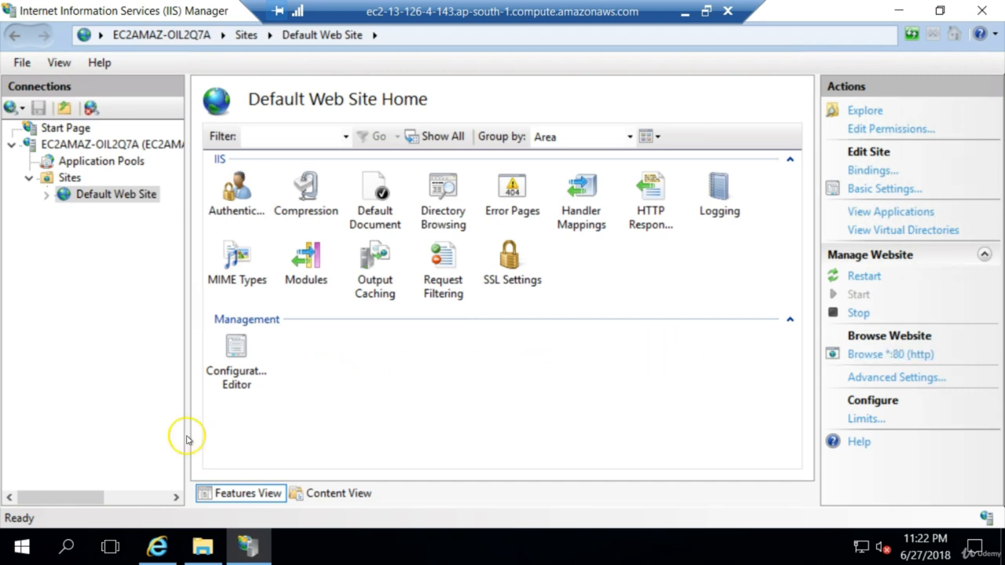
pyautogui.moveTo(159, 540)
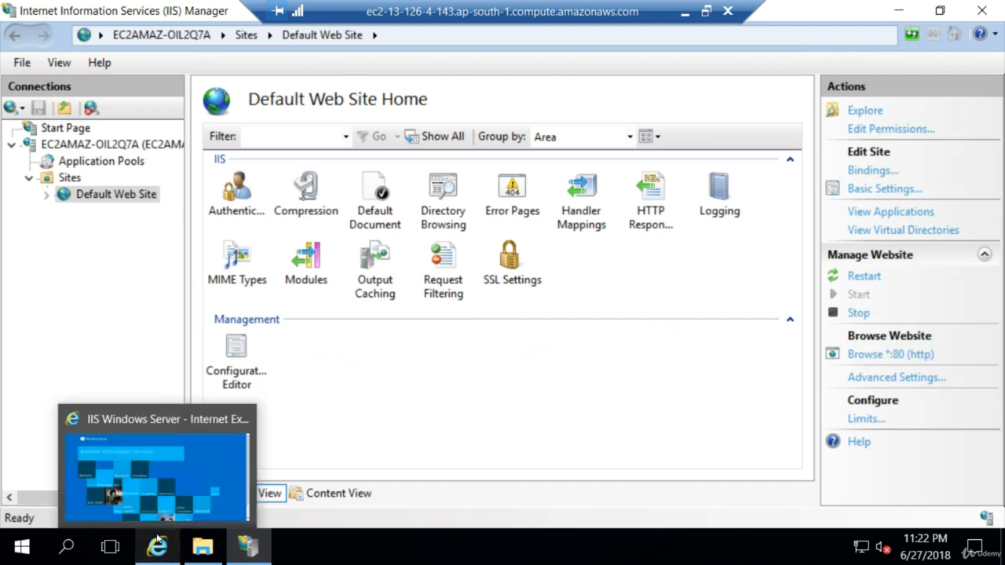
pyautogui.click(155, 491)
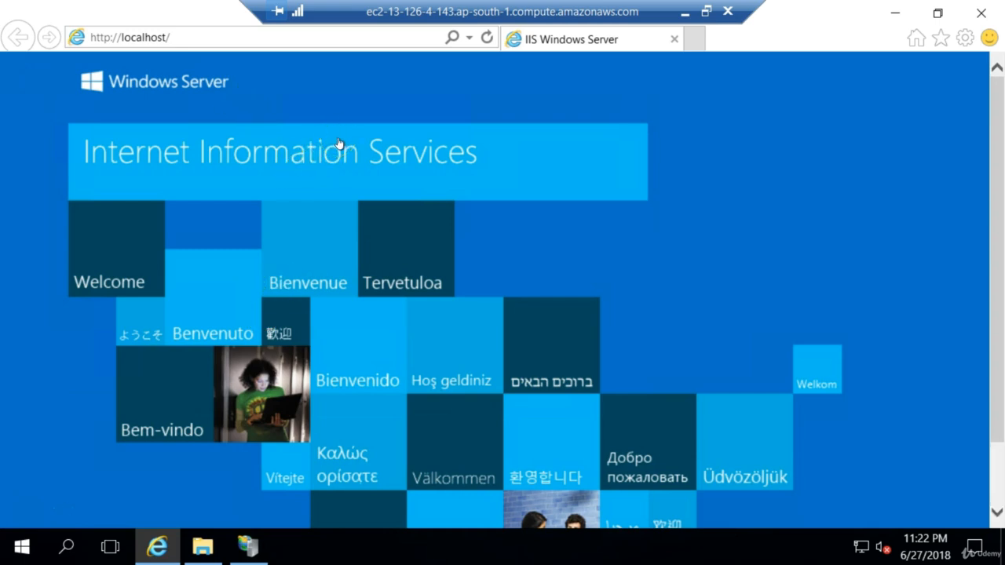
pyautogui.click(379, 145)
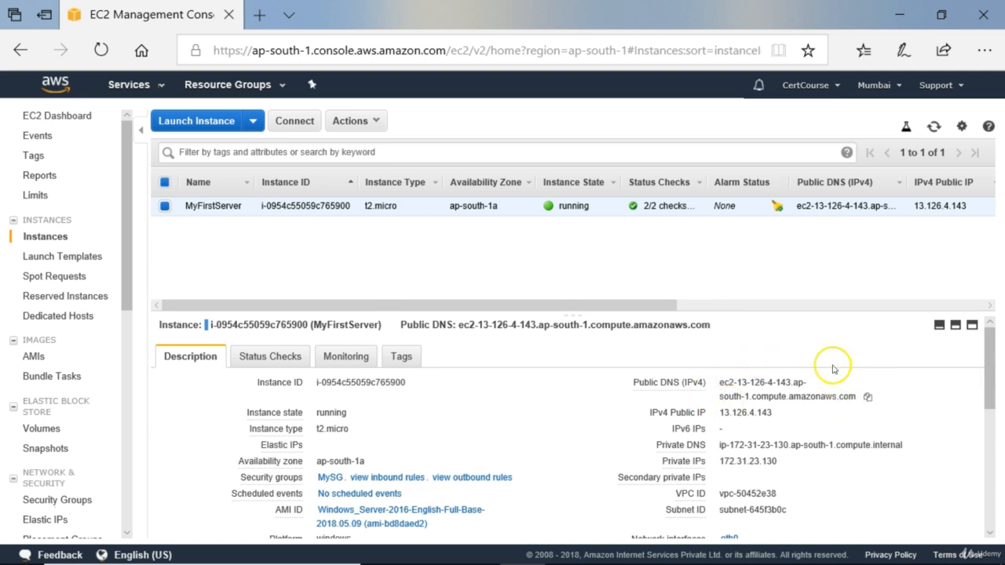
# Copy the Public DNS (IPv4) of MyFirstServer from the EC2 console and load it in Chrome.
pyautogui.click(869, 400)
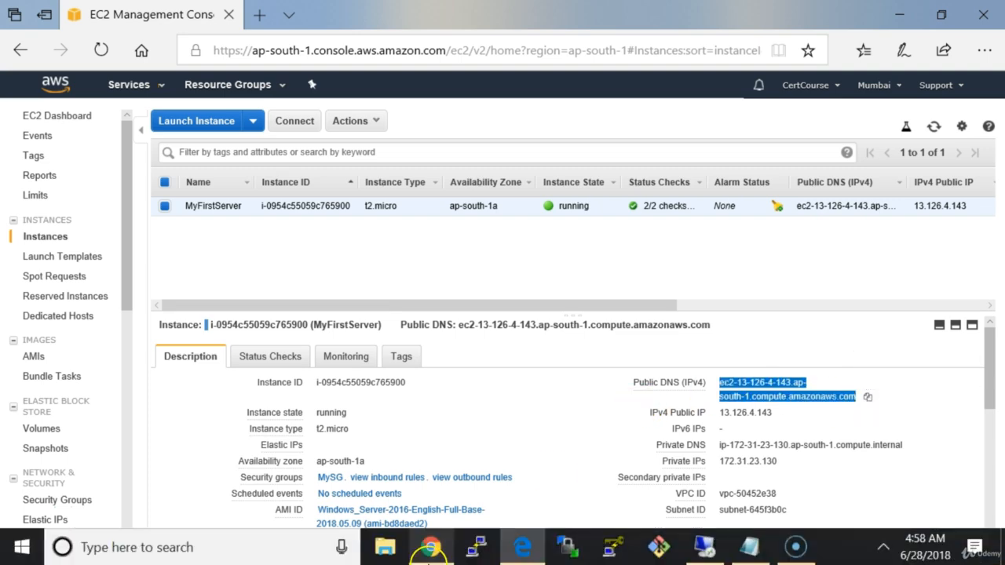
pyautogui.click(434, 552)
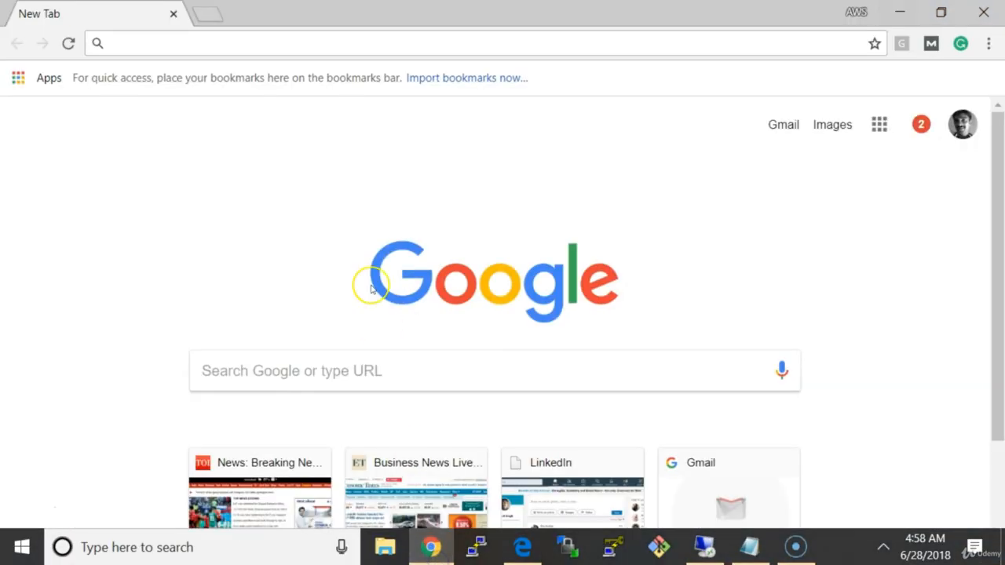
pyautogui.click(217, 43)
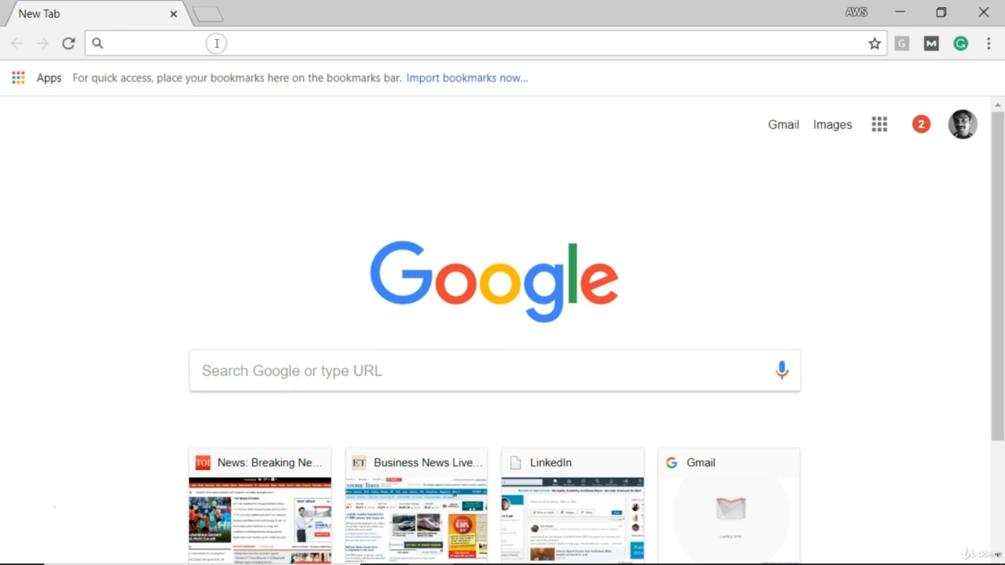
pyautogui.hotkey('ctrl', 'v')
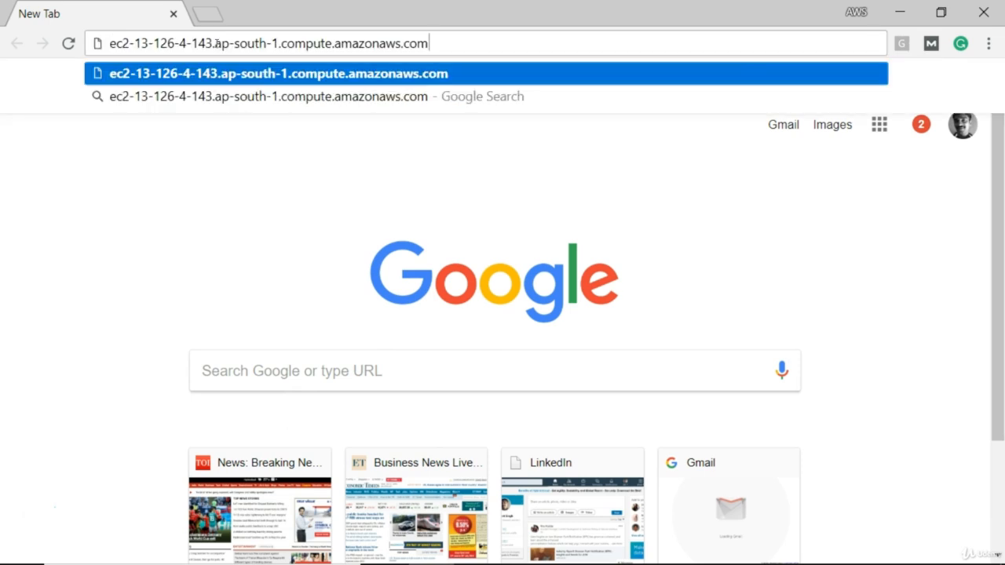
pyautogui.press('Return')
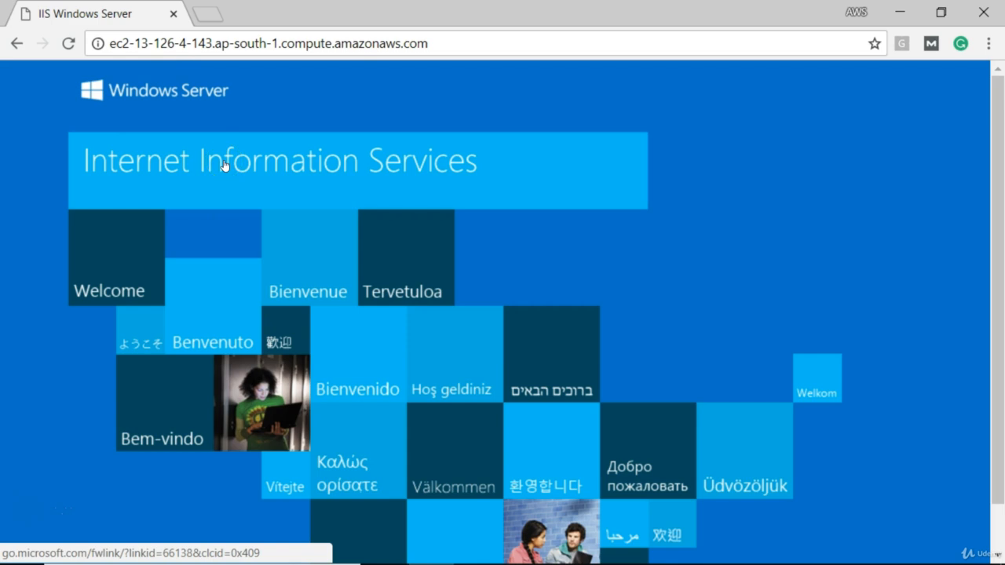
pyautogui.click(440, 147)
pyautogui.click(437, 44)
pyautogui.click(436, 44)
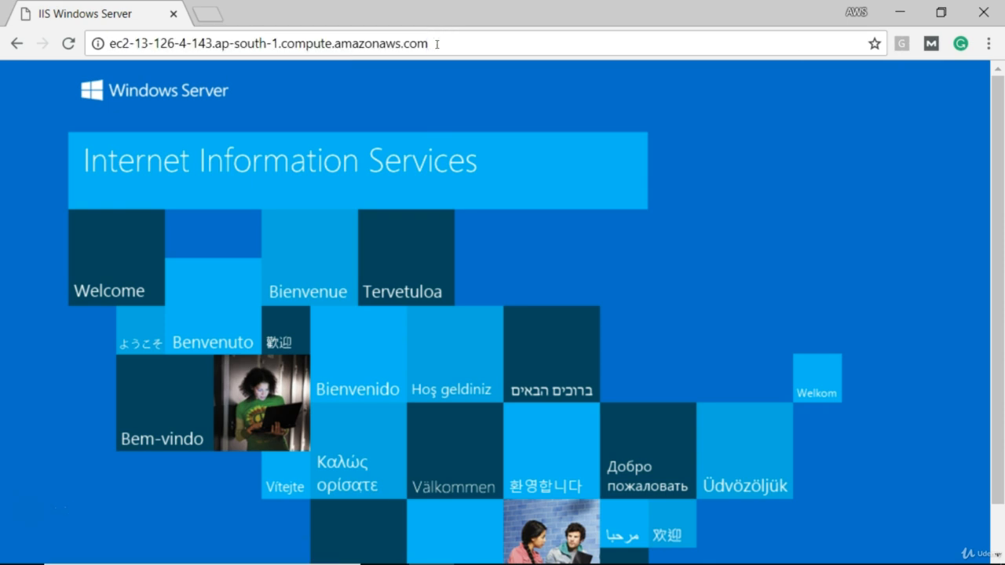
pyautogui.press('BackSpace')
pyautogui.press('BackSpace')
pyautogui.press('BackSpace')
pyautogui.press('BackSpace')
pyautogui.press('BackSpace')
pyautogui.press('BackSpace')
pyautogui.press('BackSpace')
pyautogui.press('BackSpace')
pyautogui.press('BackSpace')
pyautogui.press('BackSpace')
pyautogui.press('BackSpace')
pyautogui.press('BackSpace')
pyautogui.press('BackSpace')
pyautogui.press('BackSpace')
pyautogui.press('BackSpace')
pyautogui.press('BackSpace')
pyautogui.press('BackSpace')
pyautogui.press('BackSpace')
pyautogui.press('BackSpace')
pyautogui.press('BackSpace')
pyautogui.press('BackSpace')
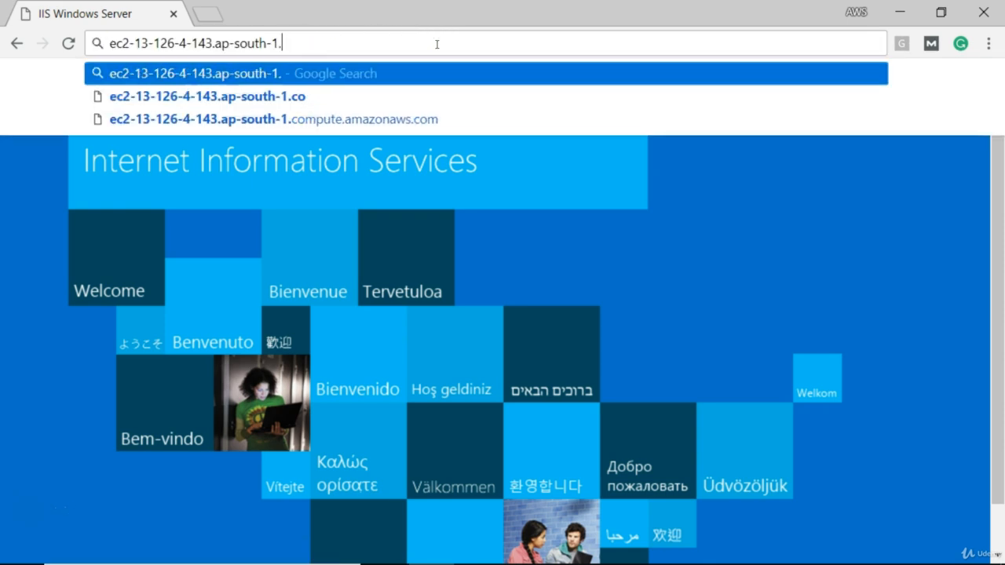
pyautogui.press('BackSpace')
pyautogui.press('BackSpace')
pyautogui.press('BackSpace')
pyautogui.press('BackSpace')
pyautogui.press('BackSpace')
pyautogui.press('BackSpace')
pyautogui.press('BackSpace')
pyautogui.press('BackSpace')
pyautogui.press('BackSpace')
pyautogui.press('BackSpace')
pyautogui.press('BackSpace')
pyautogui.press('BackSpace')
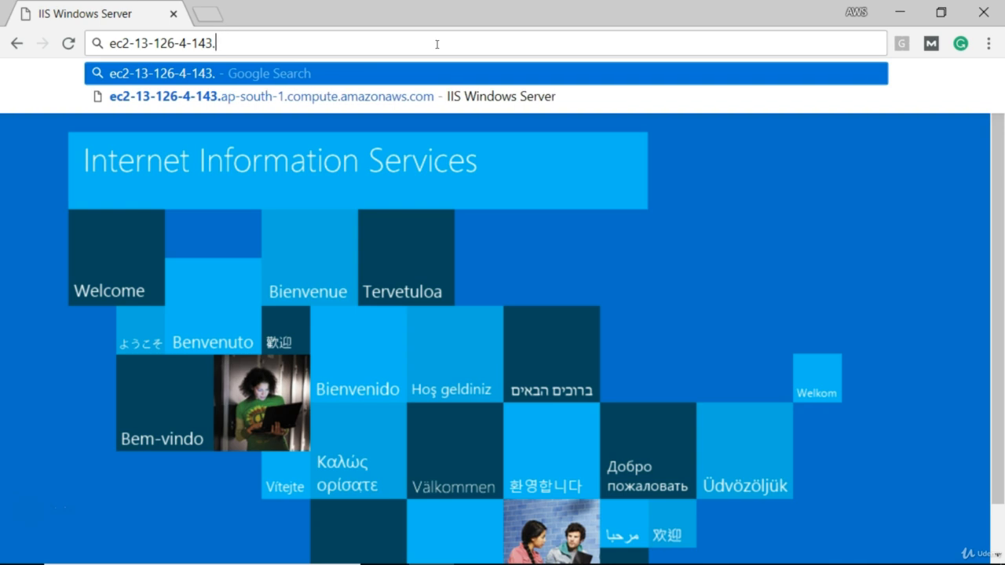
# Rewrite the remaining address as the public IP 13.126.4.143 and load the page.
pyautogui.press('Left')
pyautogui.press('Left')
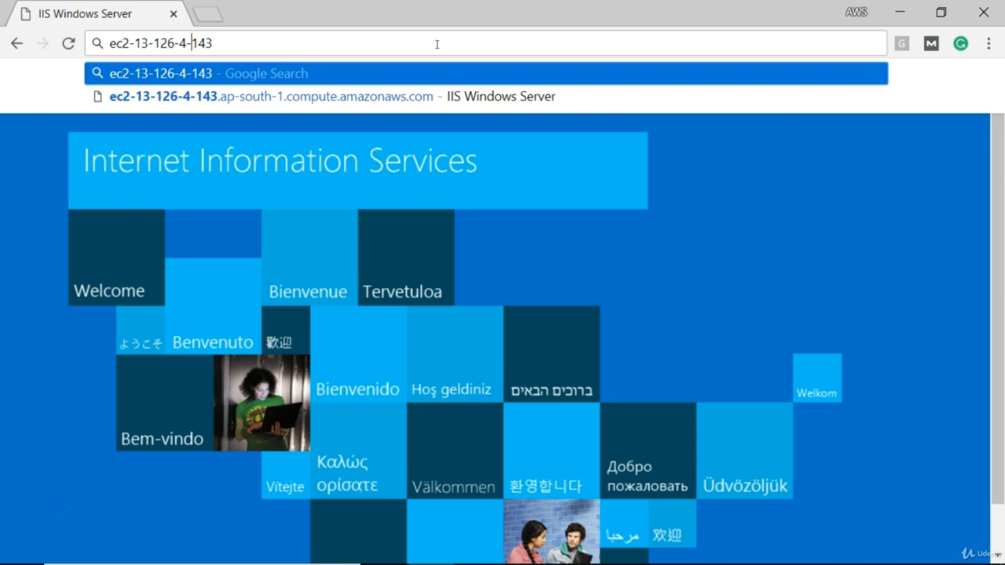
pyautogui.press('BackSpace')
pyautogui.write('.')
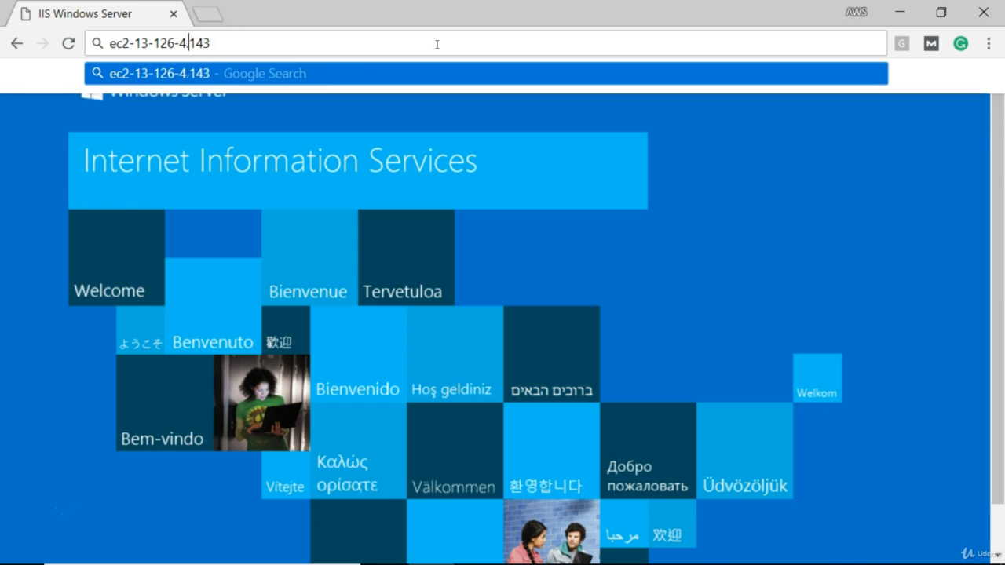
pyautogui.press('Left')
pyautogui.press('Left')
pyautogui.press('Left')
pyautogui.press('Delete')
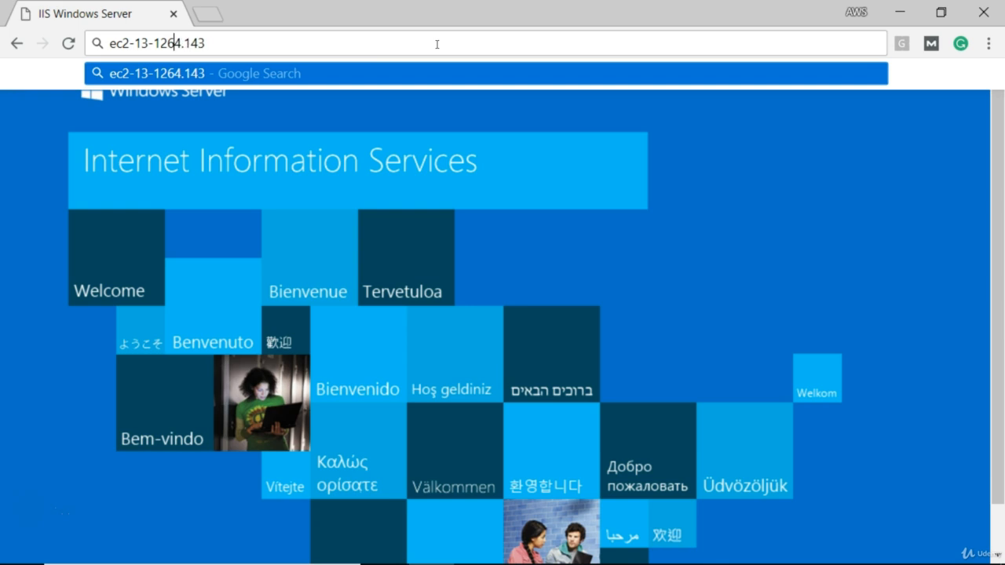
pyautogui.write('.')
pyautogui.press('Left')
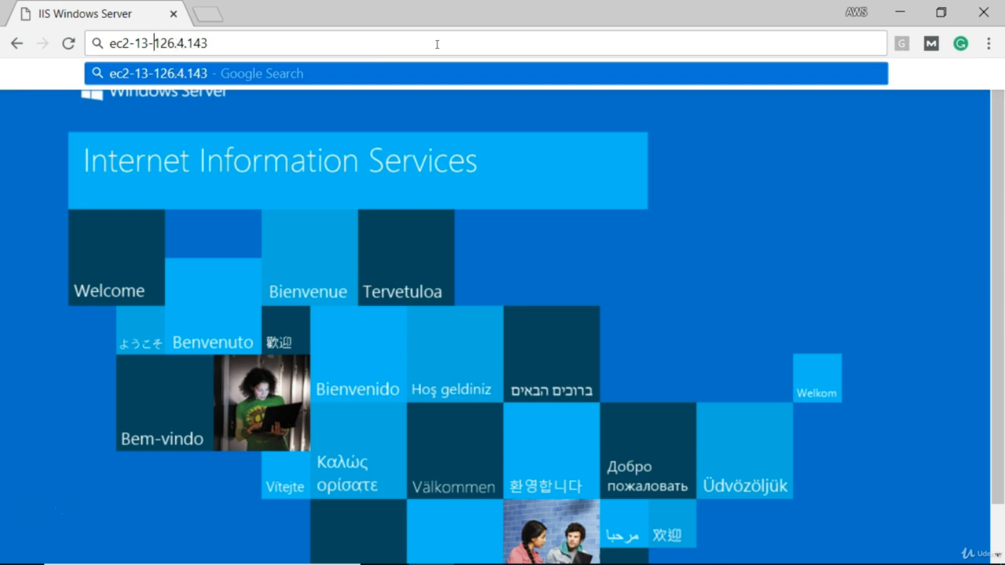
pyautogui.press('BackSpace')
pyautogui.write('.')
pyautogui.press('Left')
pyautogui.press('Left')
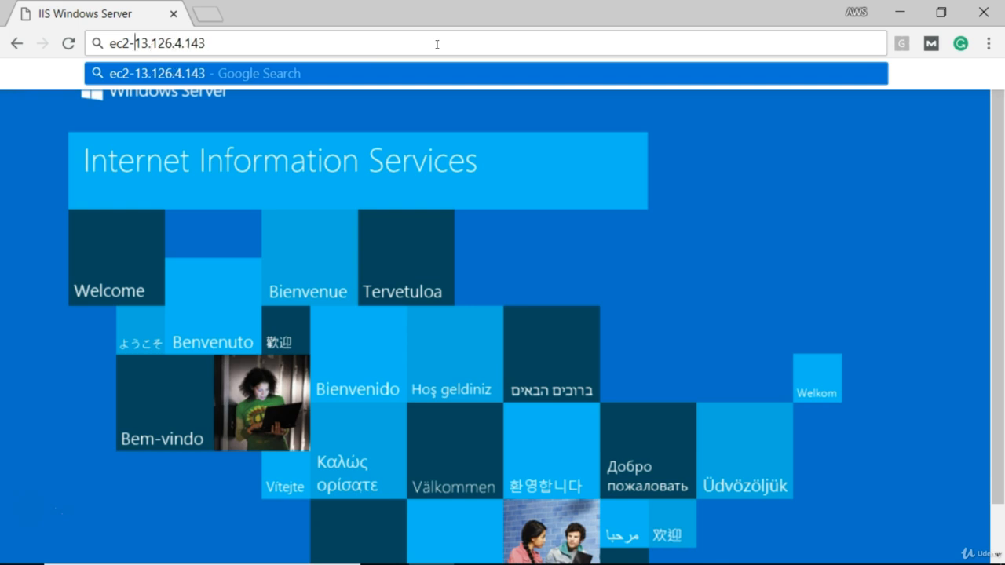
pyautogui.press('BackSpace')
pyautogui.press('BackSpace')
pyautogui.press('BackSpace')
pyautogui.press('BackSpace')
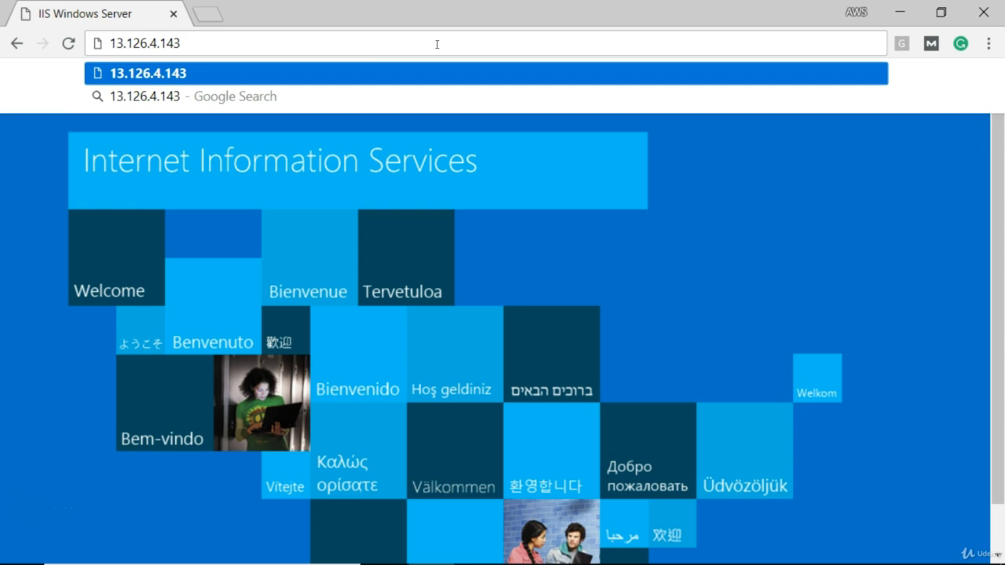
pyautogui.click(387, 44)
pyautogui.press('Return')
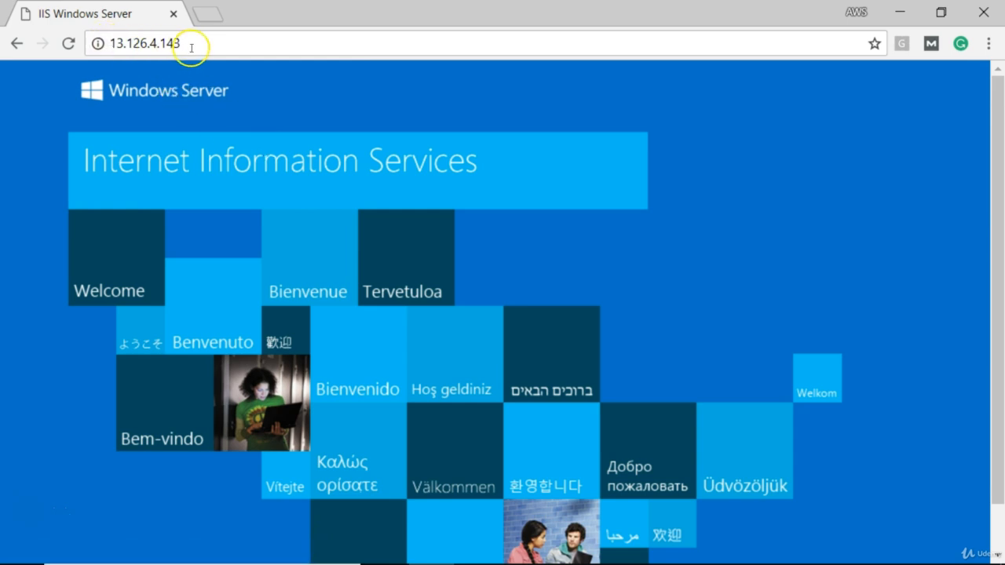
# Switch to the EC2 console in Edge and review the public DNS and IP details of MyFirstServer.
pyautogui.moveTo(609, 559)
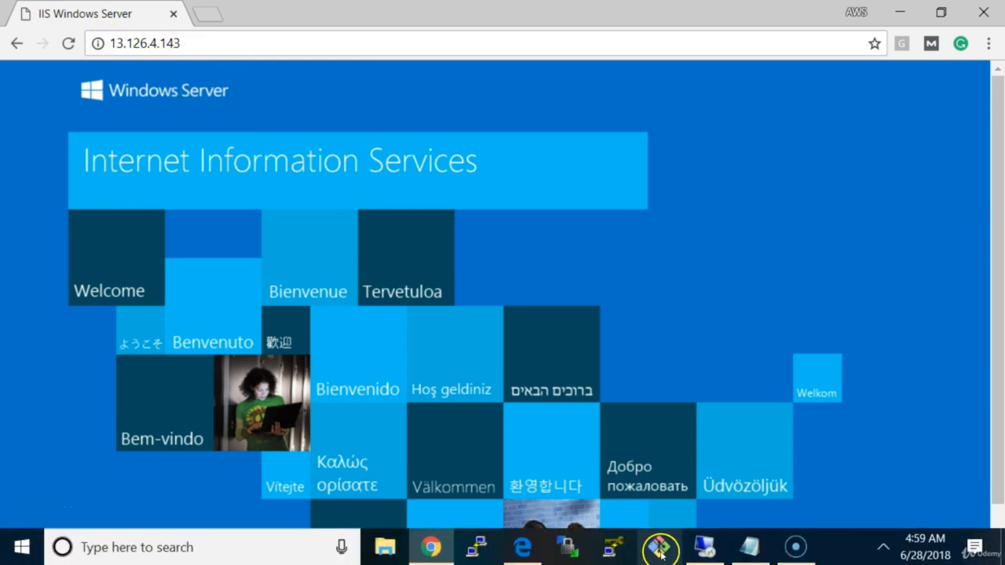
pyautogui.click(520, 547)
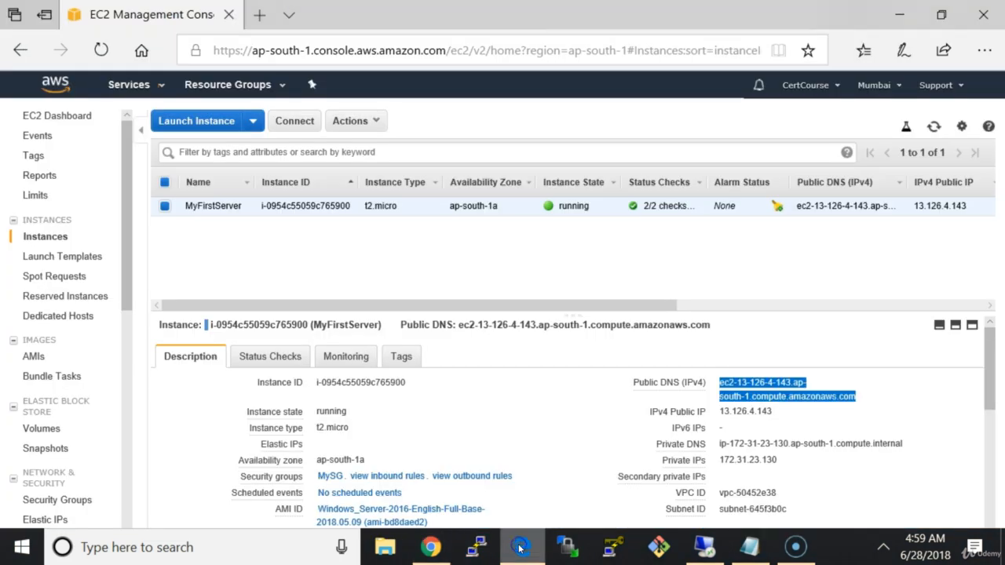
pyautogui.click(803, 419)
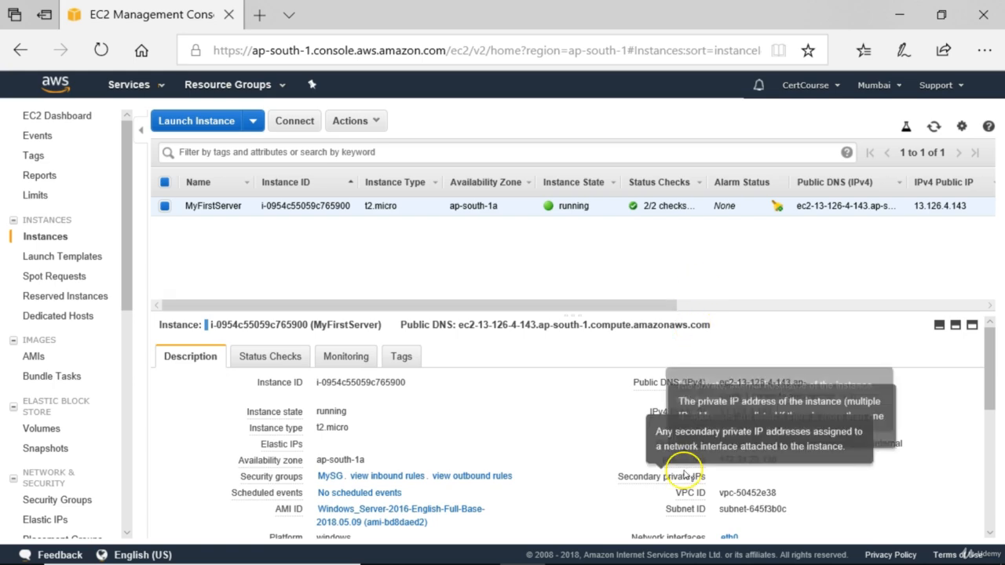
# Switch back to the Remote Desktop session and bring up the wwwroot folder in File Explorer.
pyautogui.moveTo(726, 556)
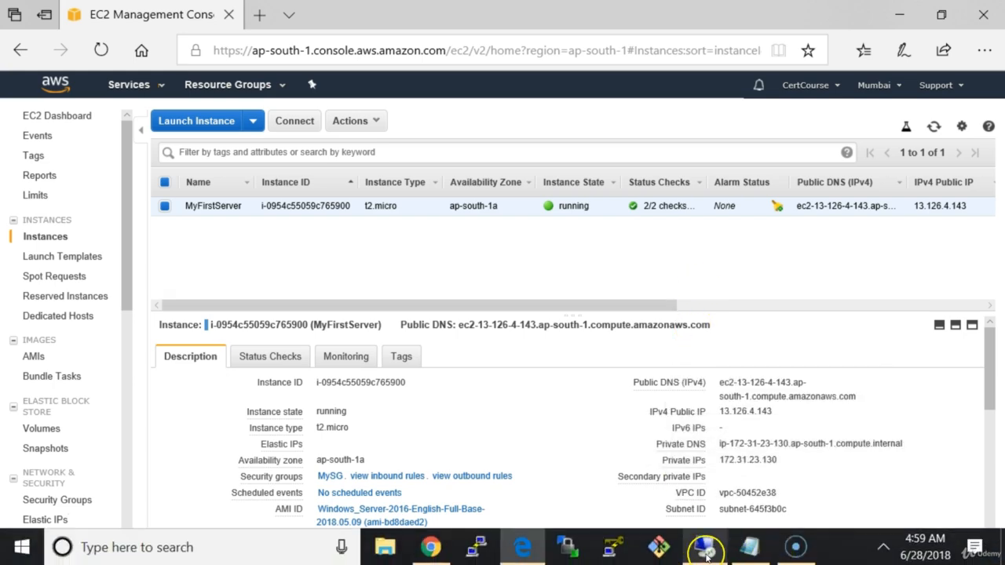
pyautogui.click(691, 483)
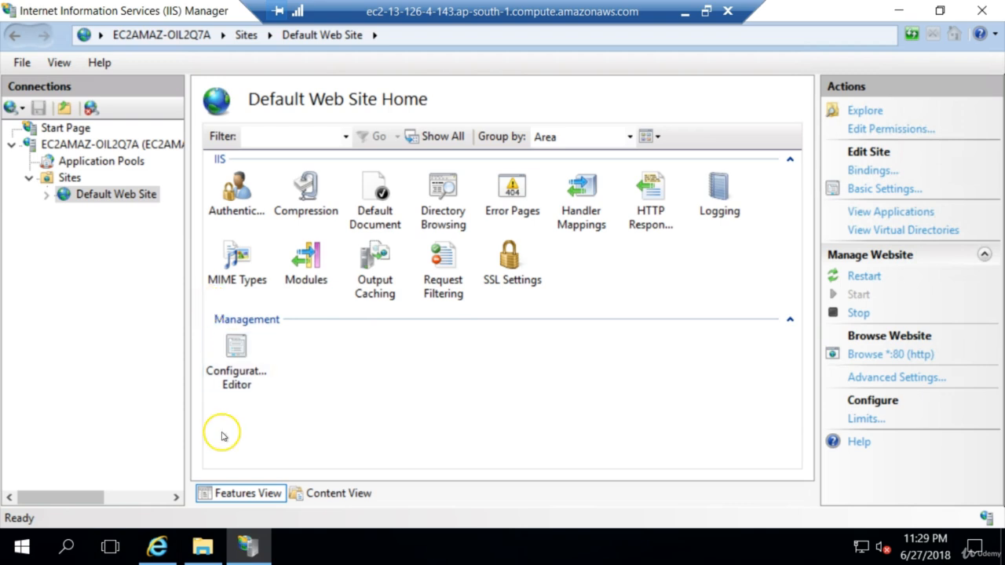
pyautogui.click(209, 550)
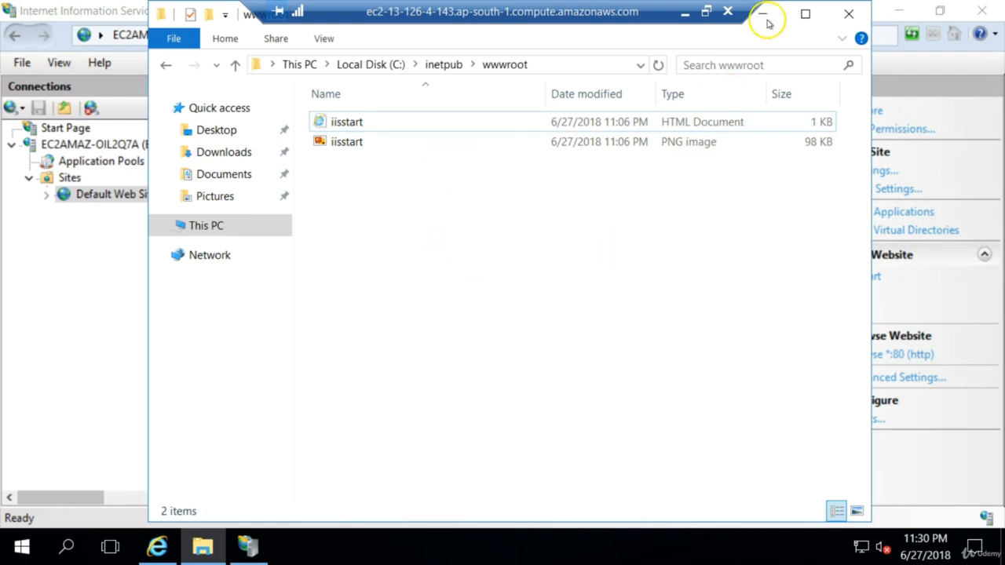
# Minimize the Remote Desktop session and the Edge window to reach the local desktop, and select the index file.
pyautogui.click(686, 14)
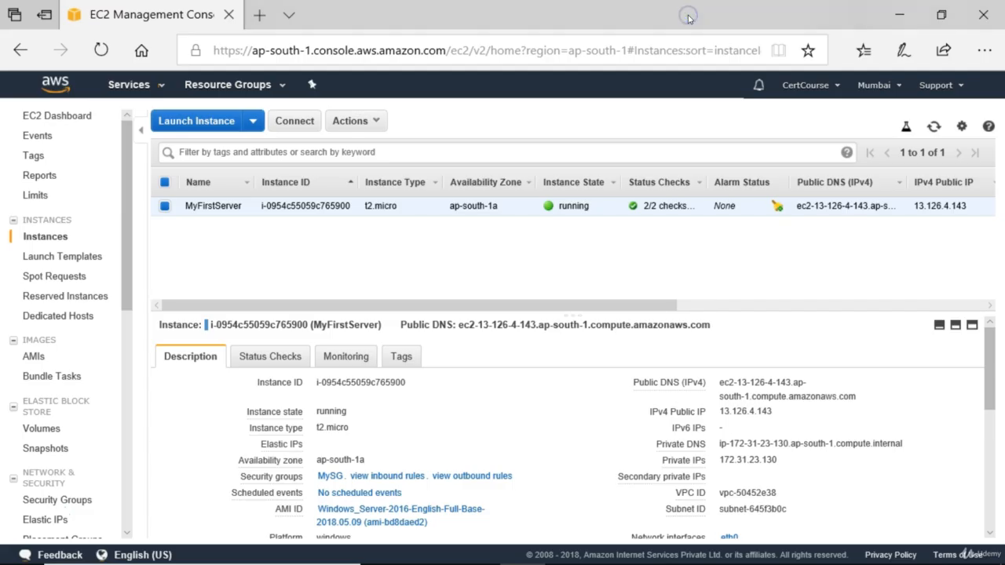
pyautogui.click(901, 17)
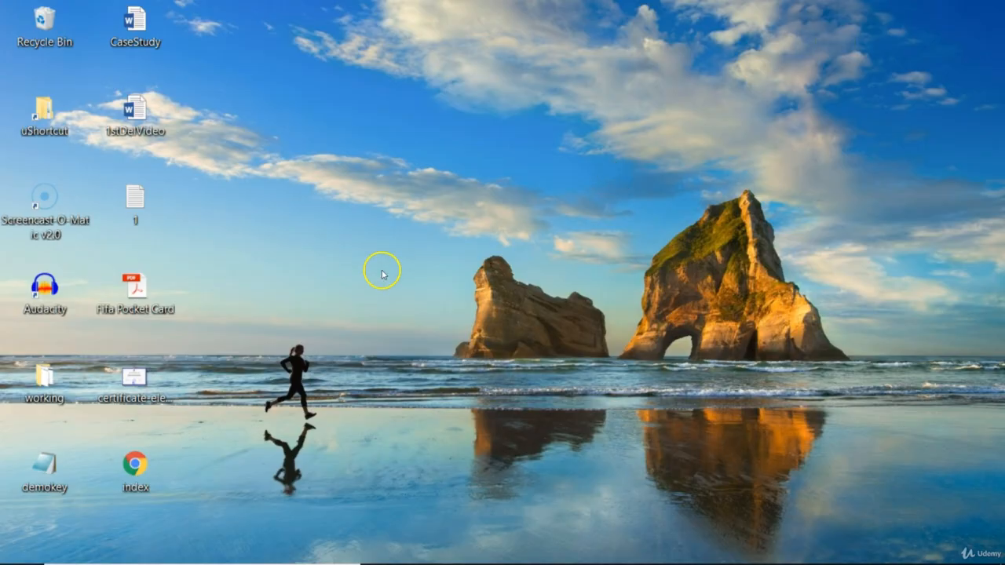
pyautogui.click(138, 464)
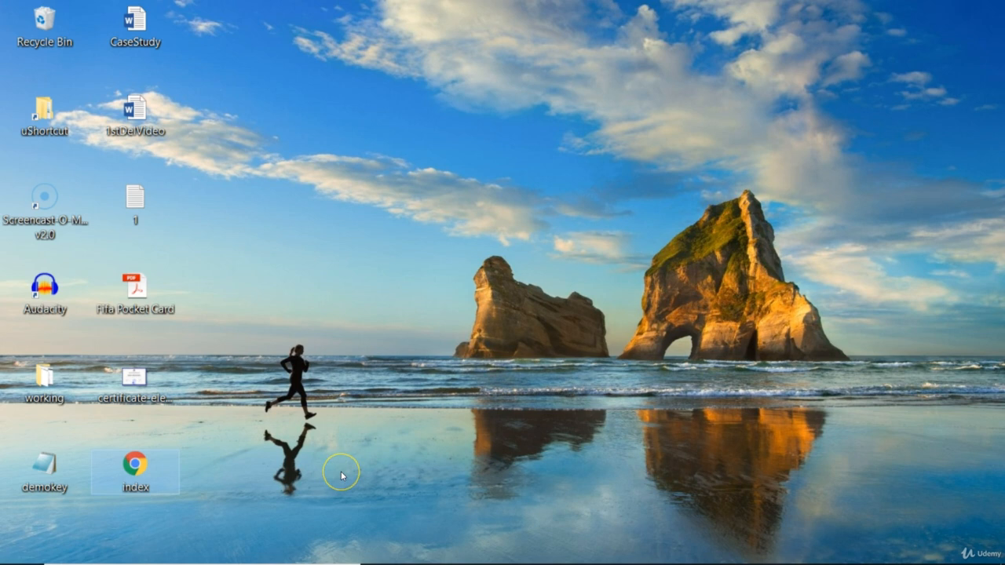
pyautogui.click(194, 472)
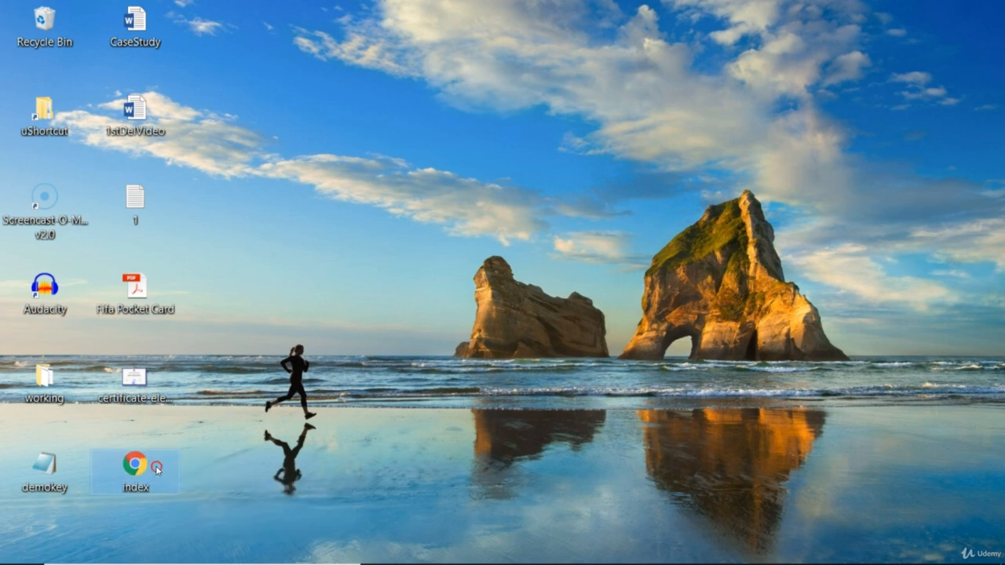
# Open the index file from the local desktop in Notepad, review its HTML code, and close it.
pyautogui.rightClick(156, 467)
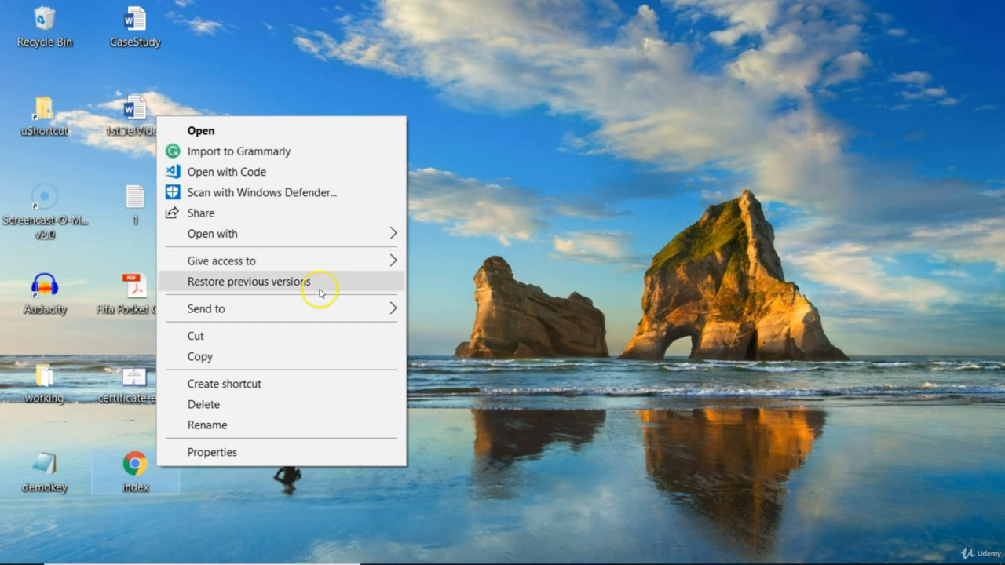
pyautogui.moveTo(333, 237)
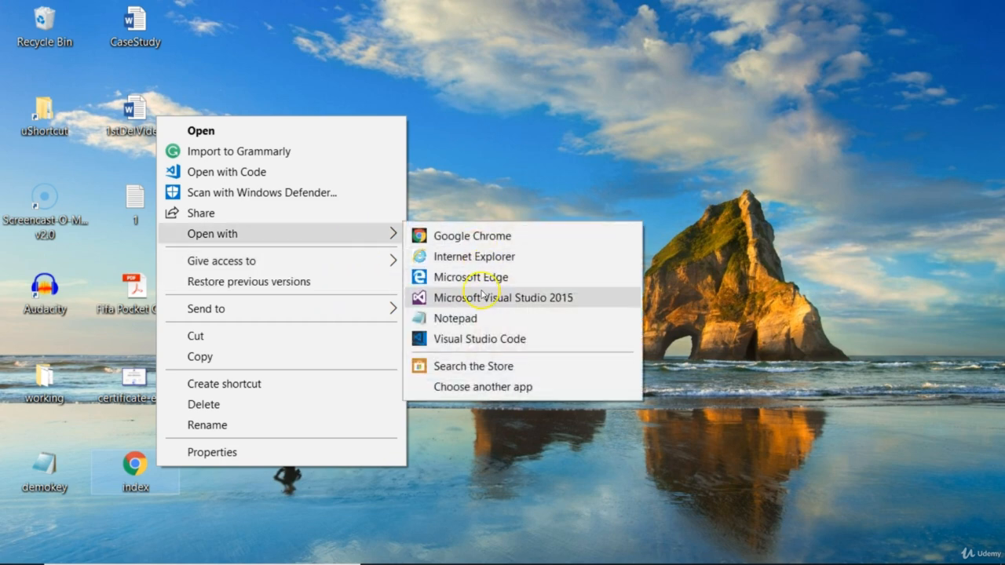
pyautogui.click(455, 317)
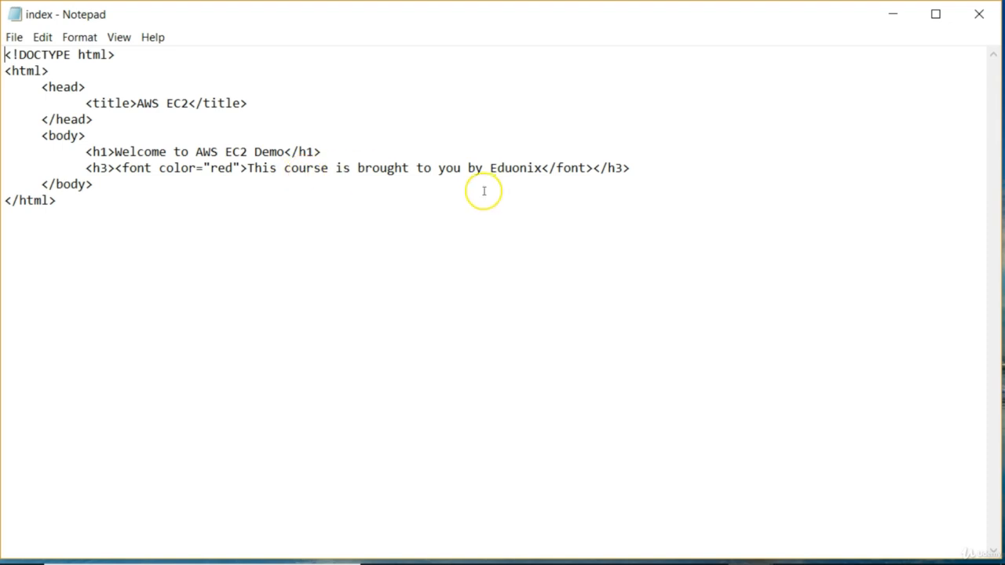
pyautogui.click(979, 16)
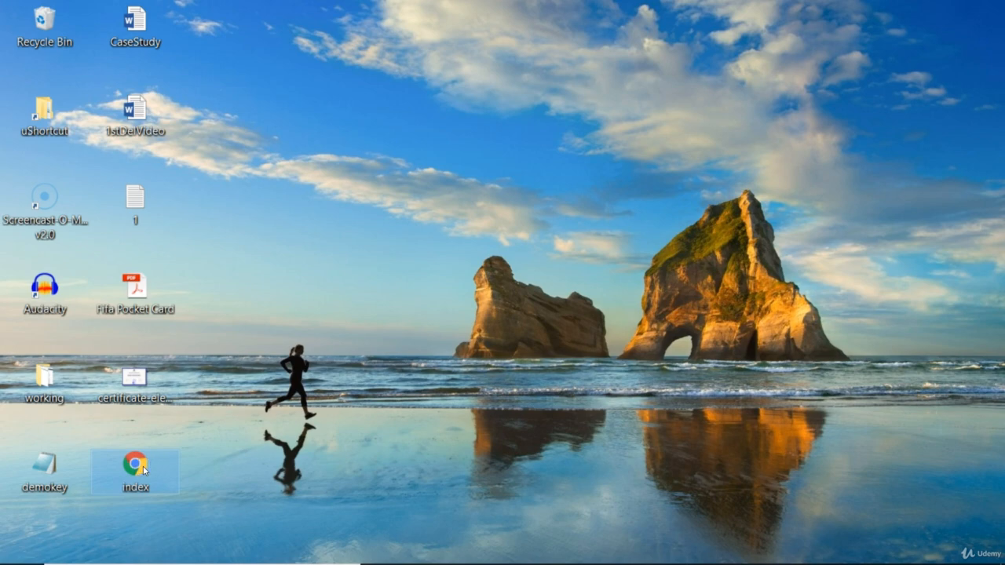
# Copy the index file from the local desktop into the wwwroot folder in the Remote Desktop session.
pyautogui.moveTo(596, 556)
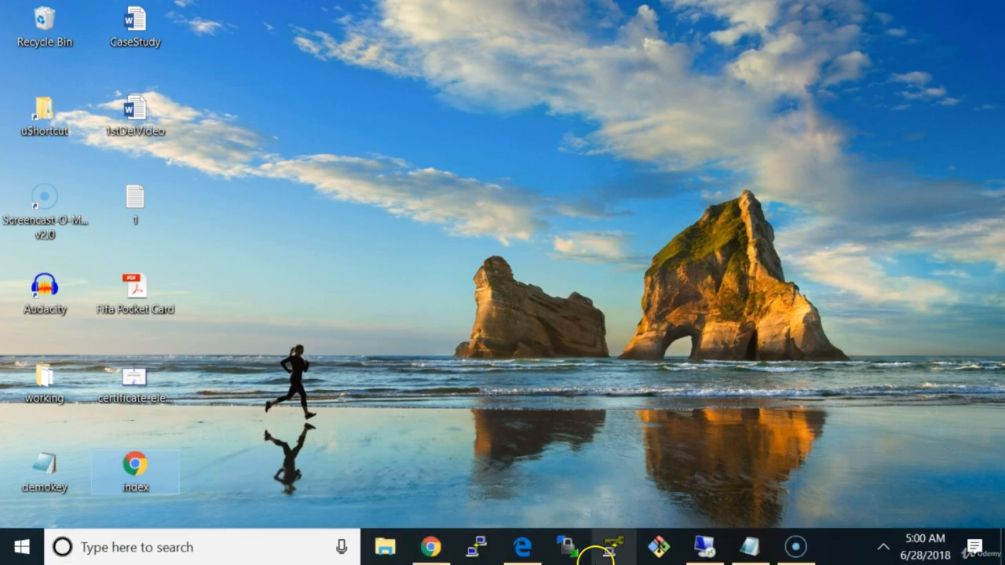
pyautogui.click(706, 548)
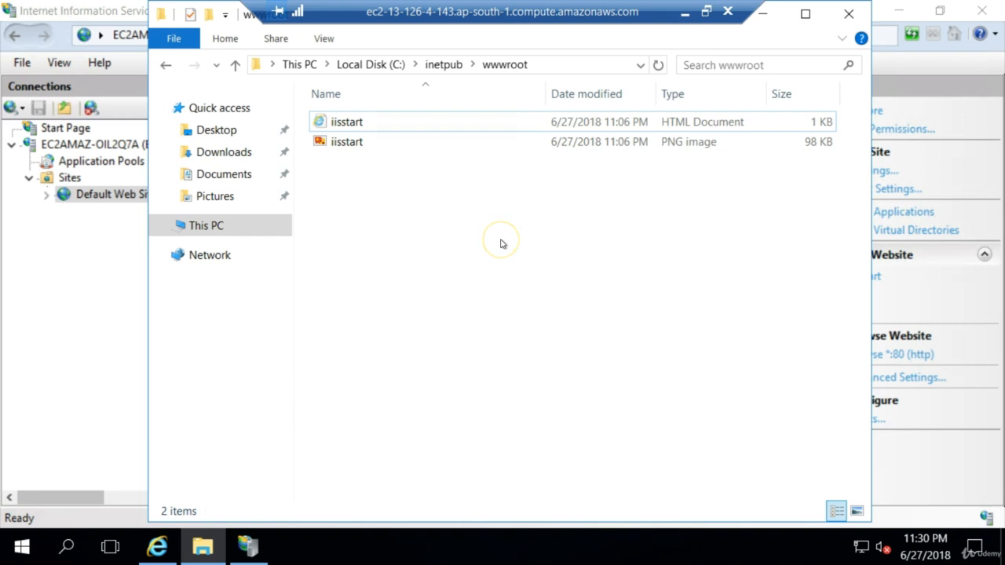
pyautogui.hotkey('ctrl', 'v')
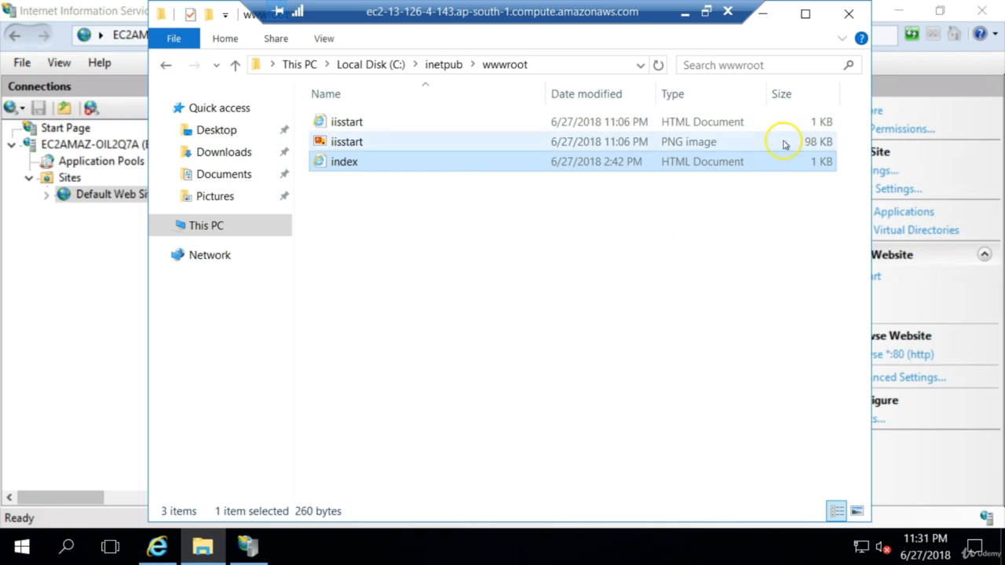
# Minimize File Explorer and the remote session, switch to Chrome, and reload the site at 13.126.4.143.
pyautogui.click(766, 15)
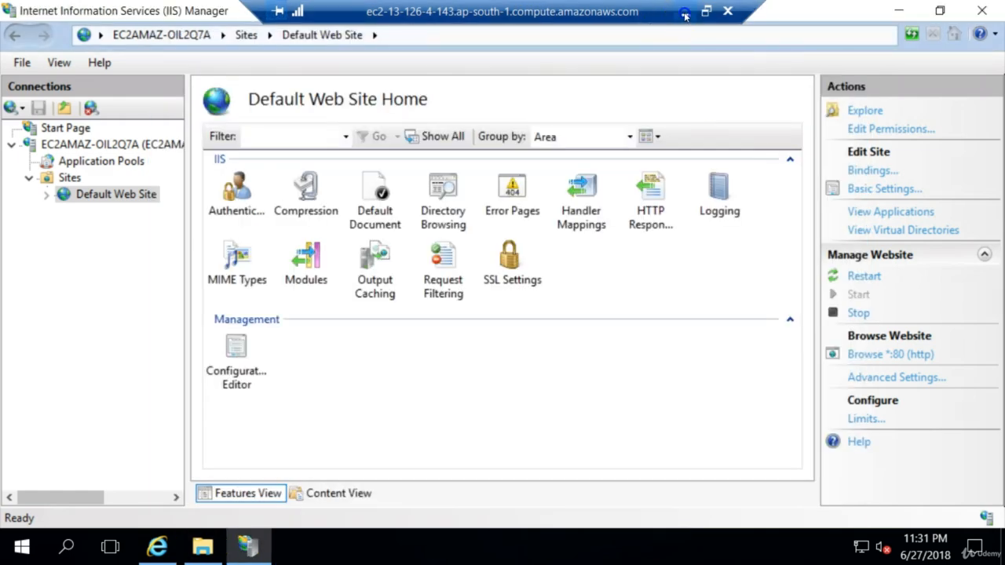
pyautogui.click(685, 13)
pyautogui.click(424, 548)
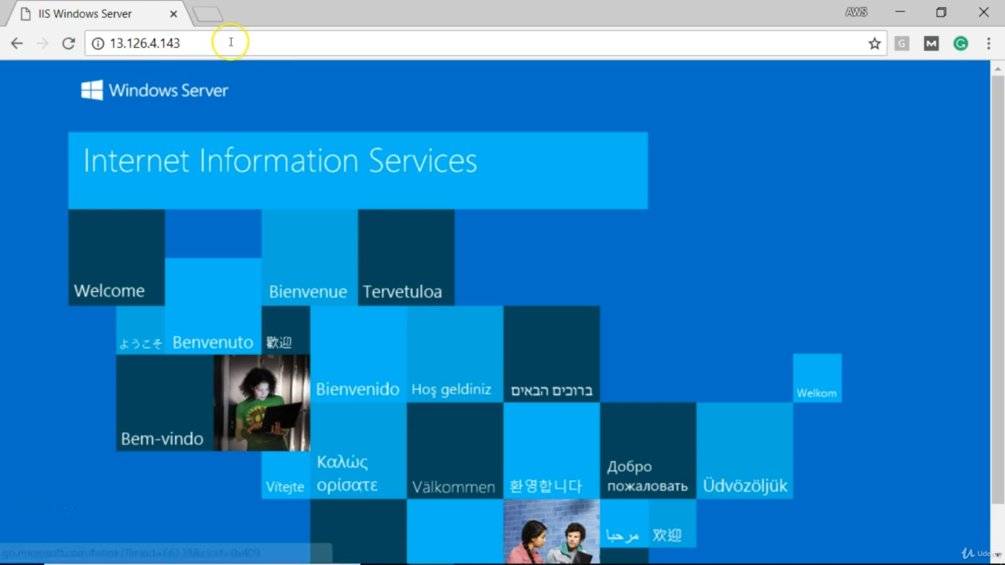
pyautogui.click(231, 43)
pyautogui.click(231, 43)
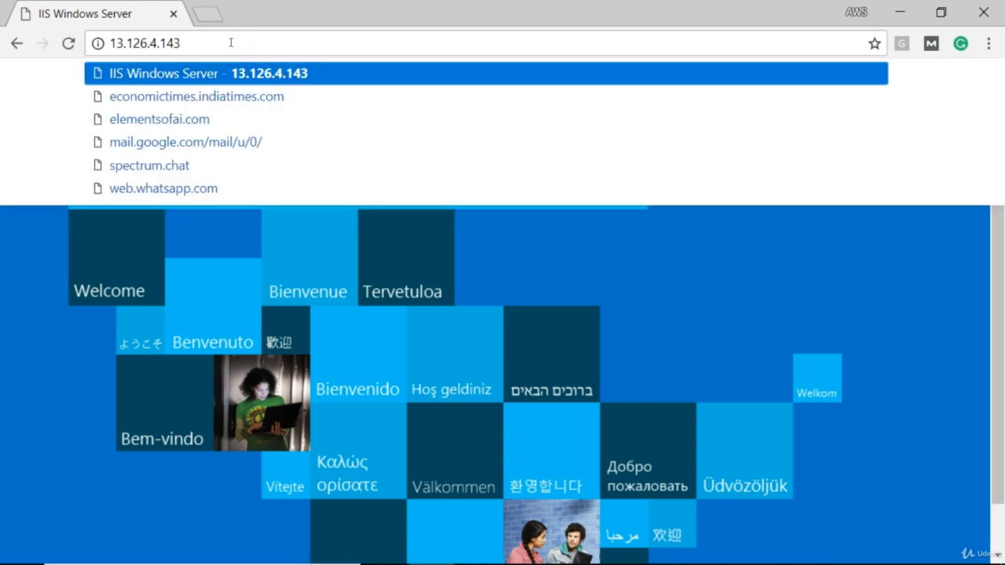
pyautogui.write('/')
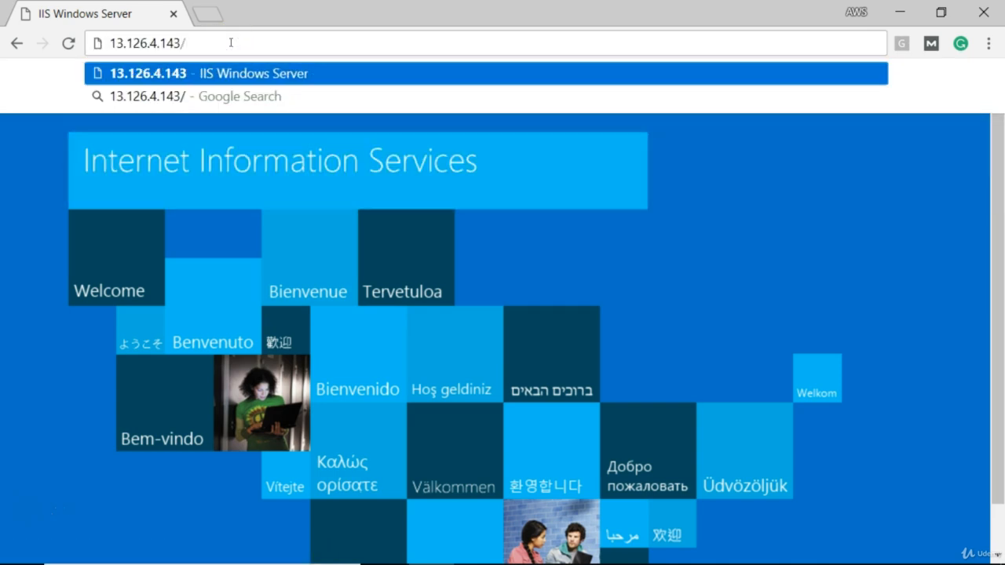
pyautogui.press('BackSpace')
pyautogui.press('Return')
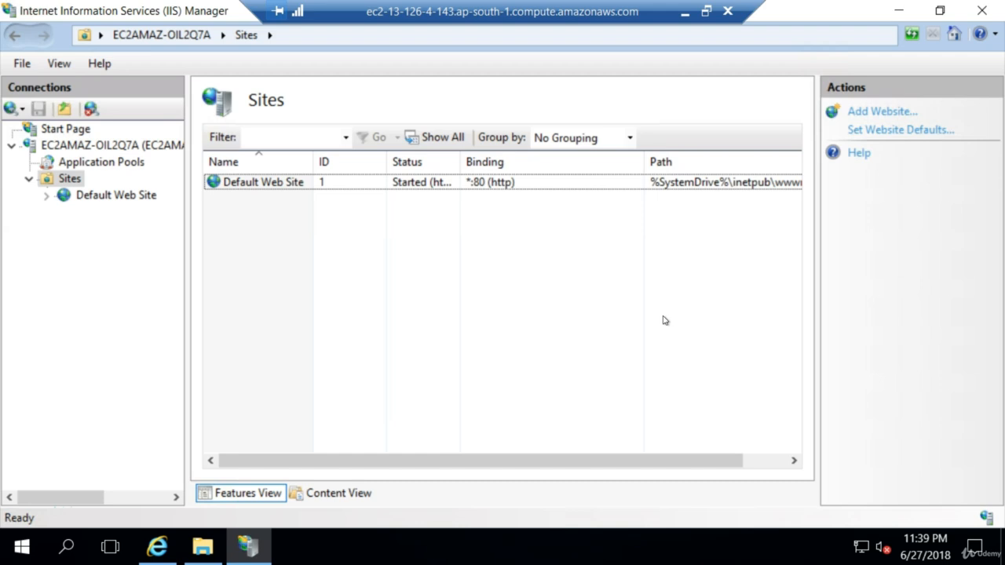
pyautogui.rightClick(76, 183)
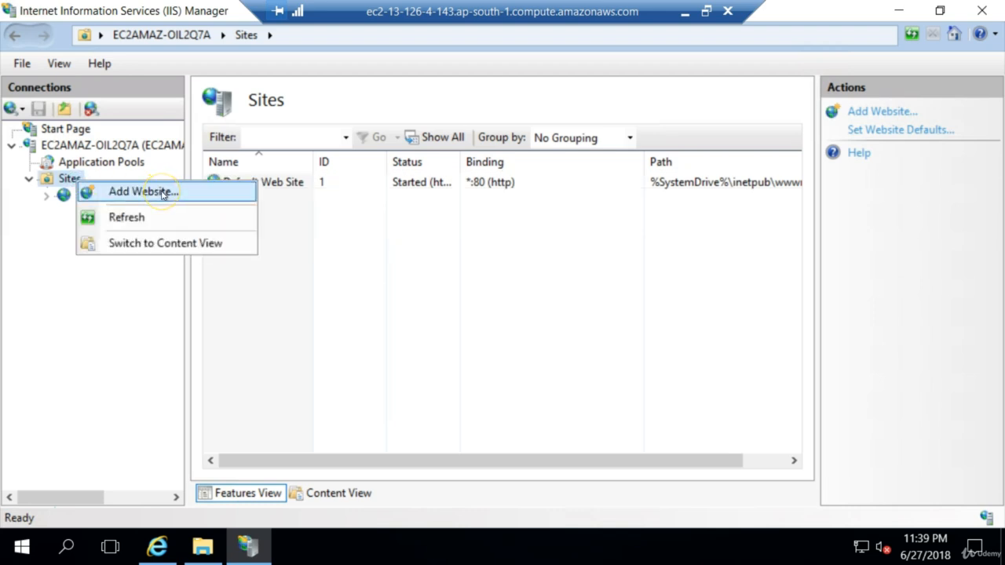
pyautogui.click(162, 192)
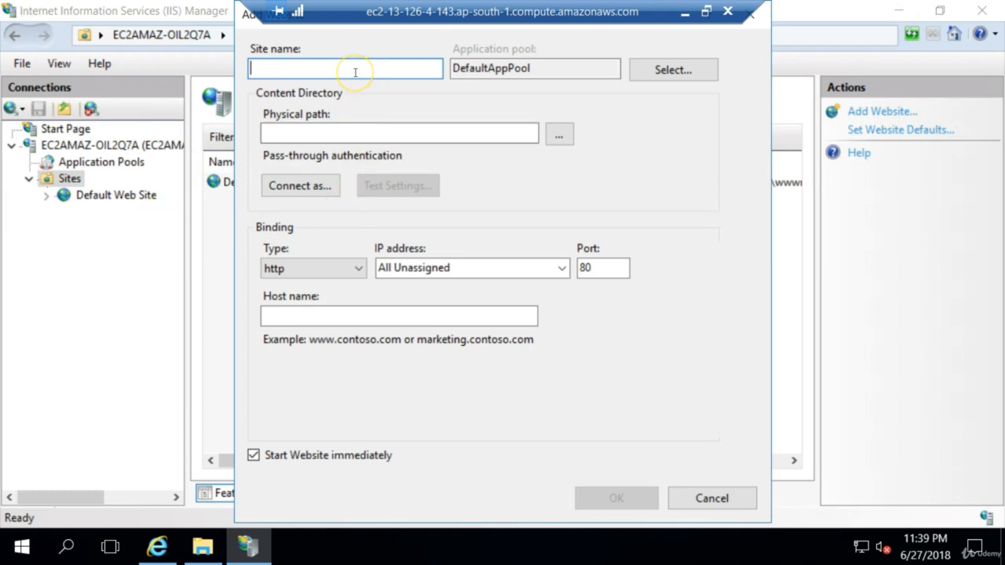
pyautogui.write('My')
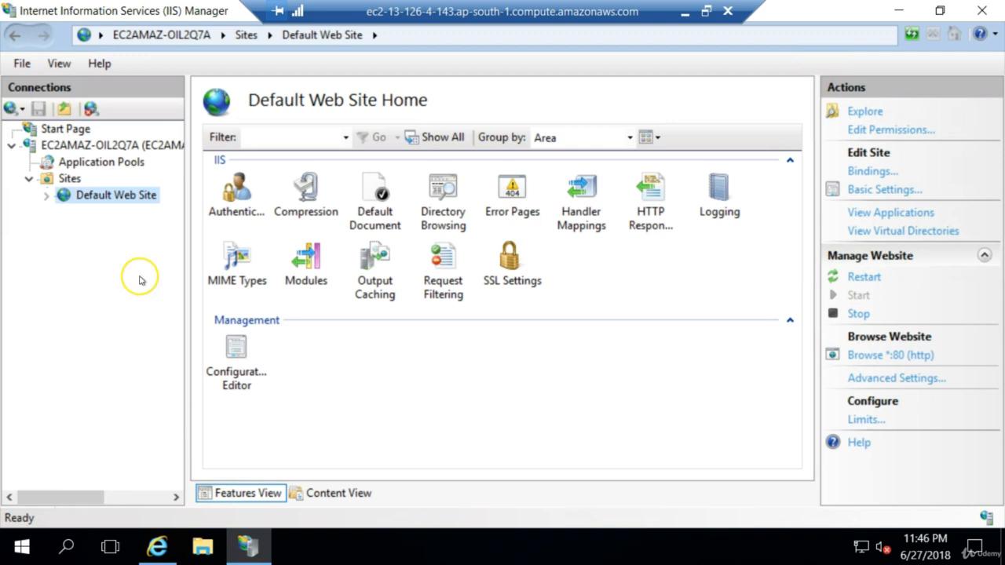
# Show the Sites list in IIS Manager and open the C:\inetpub folder in File Explorer.
pyautogui.click(69, 179)
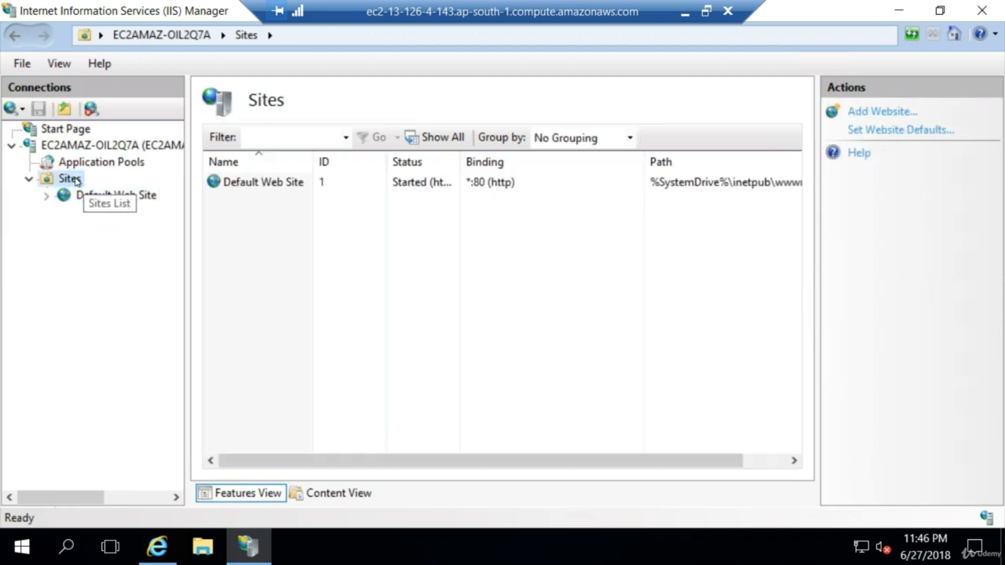
pyautogui.click(202, 552)
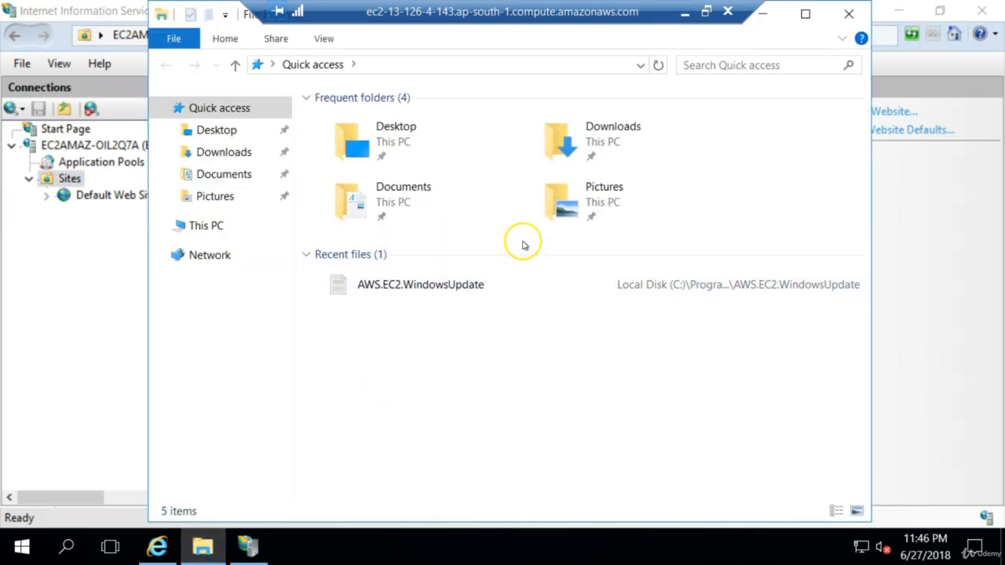
pyautogui.click(240, 228)
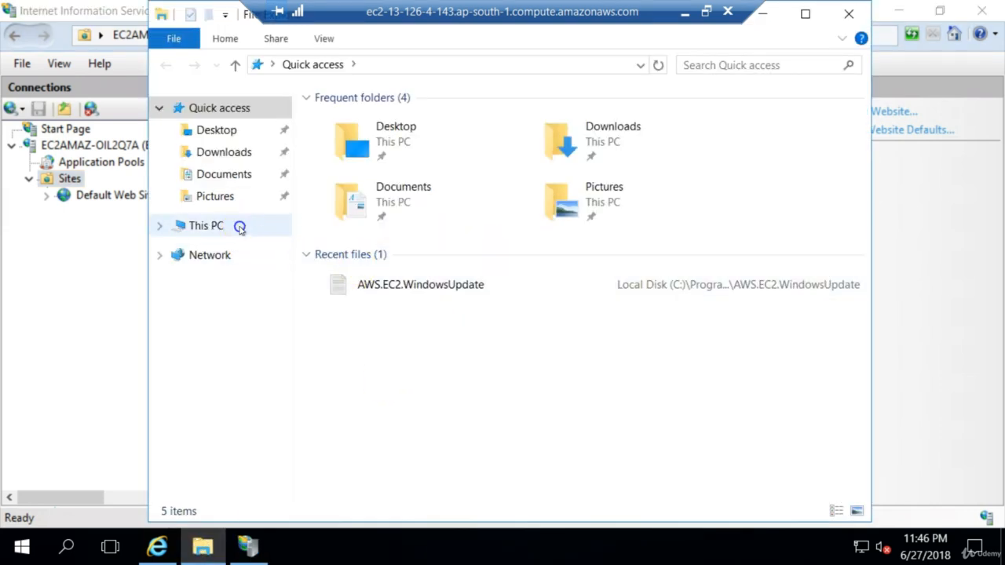
pyautogui.click(391, 297)
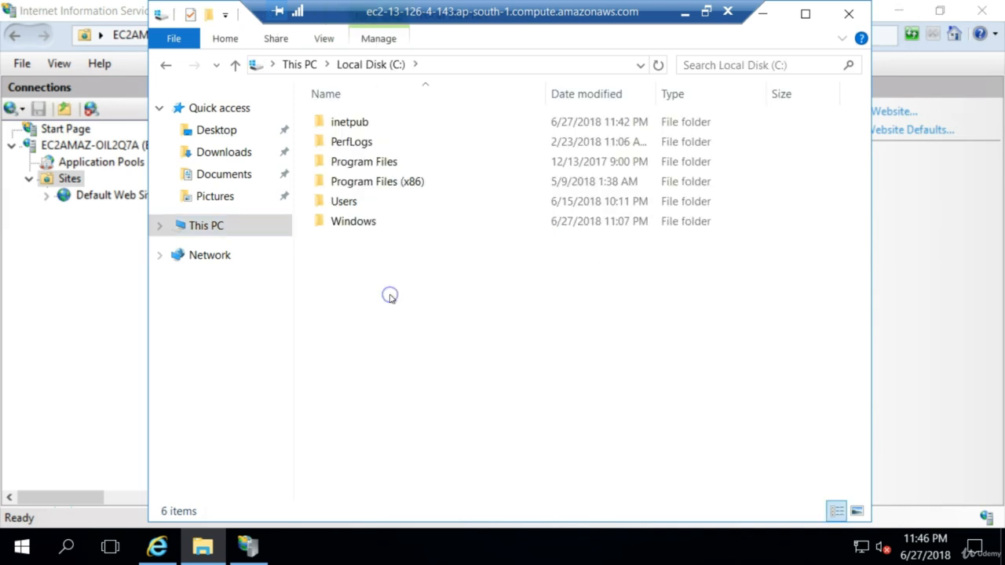
pyautogui.doubleClick(383, 124)
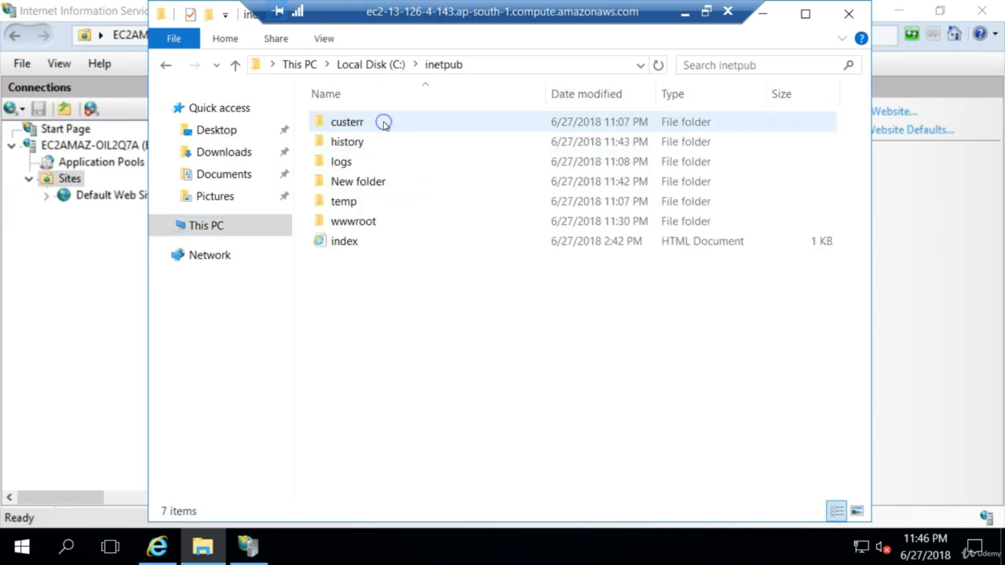
# Create a new folder named MyFirstSite inside inetpub.
pyautogui.rightClick(390, 312)
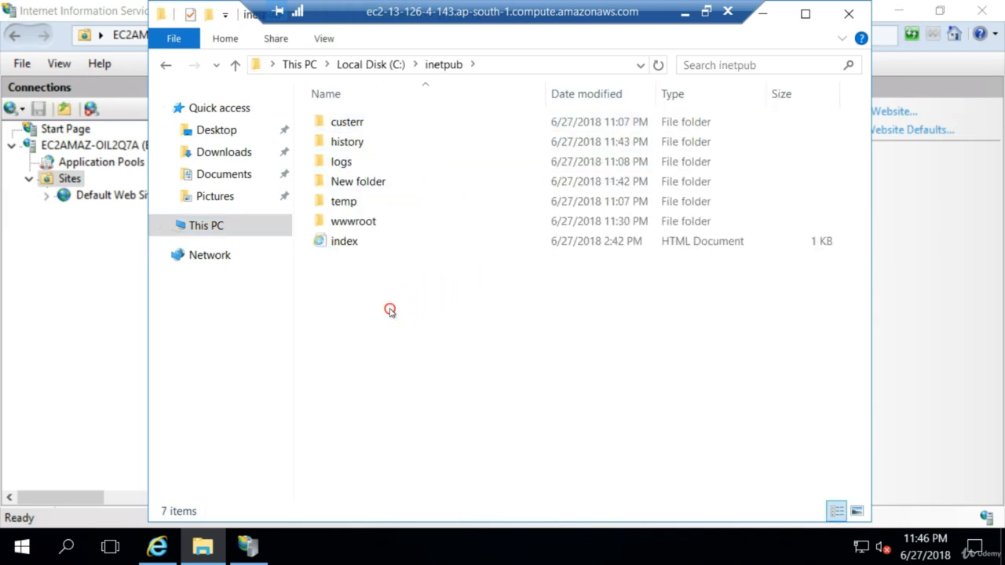
pyautogui.moveTo(511, 272)
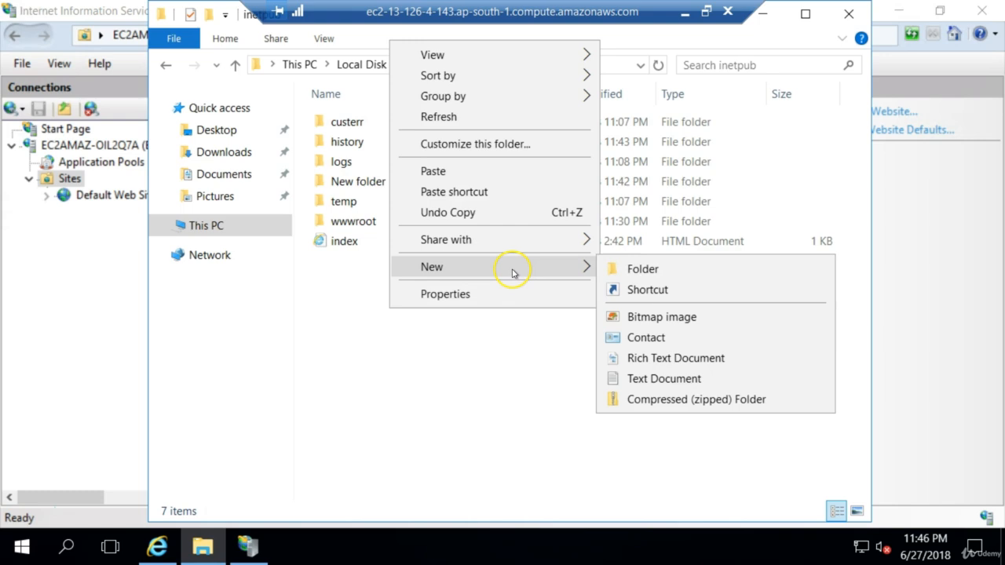
pyautogui.click(650, 270)
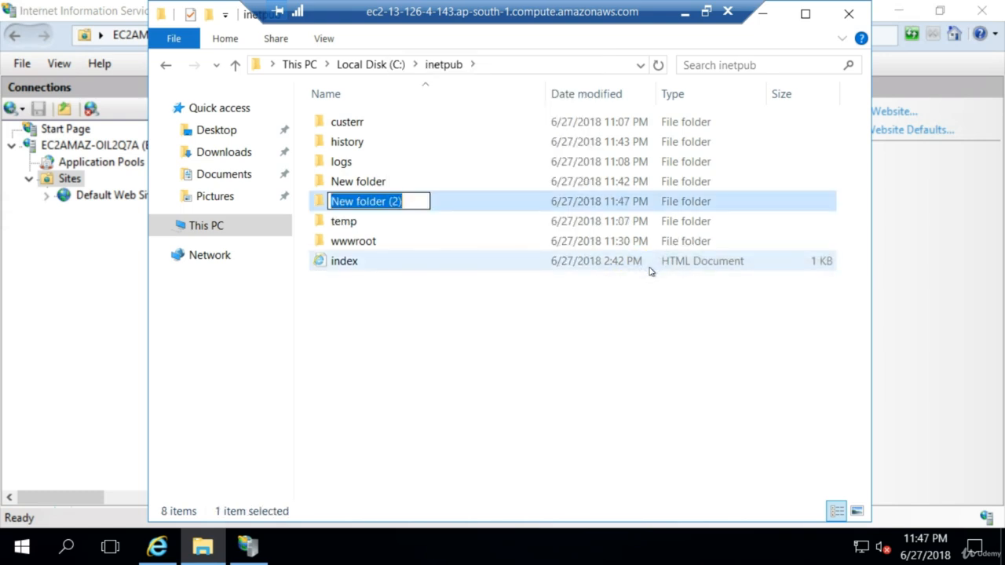
pyautogui.write('MyF')
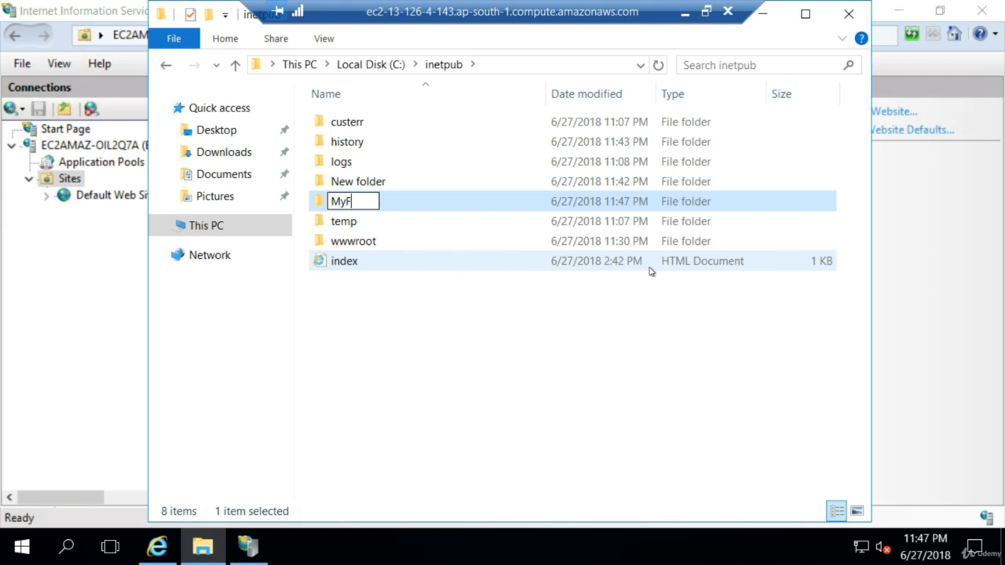
pyautogui.write('irstWebsite')
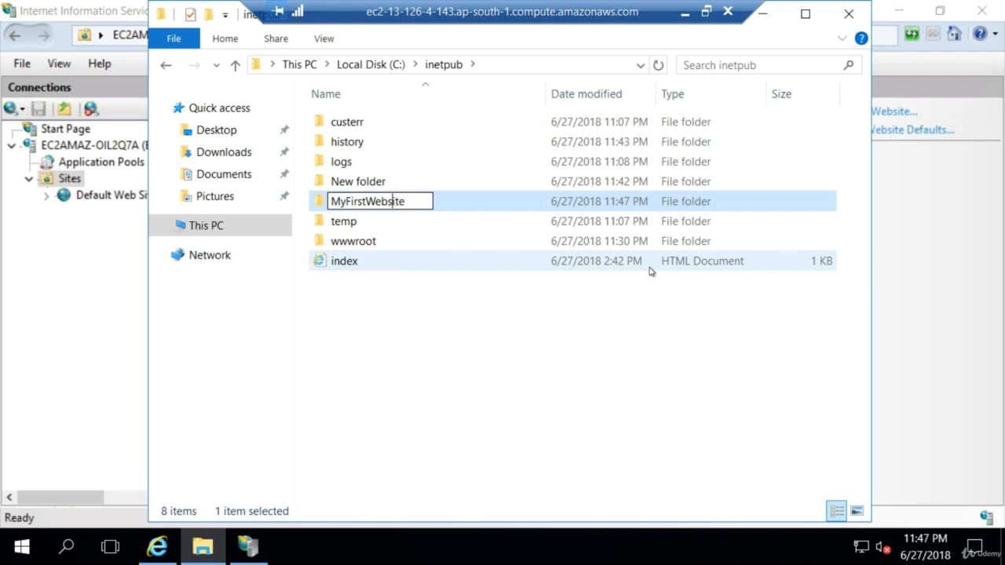
pyautogui.press('BackSpace')
pyautogui.press('BackSpace')
pyautogui.press('BackSpace')
pyautogui.press('BackSpace')
pyautogui.press('BackSpace')
pyautogui.write('t')
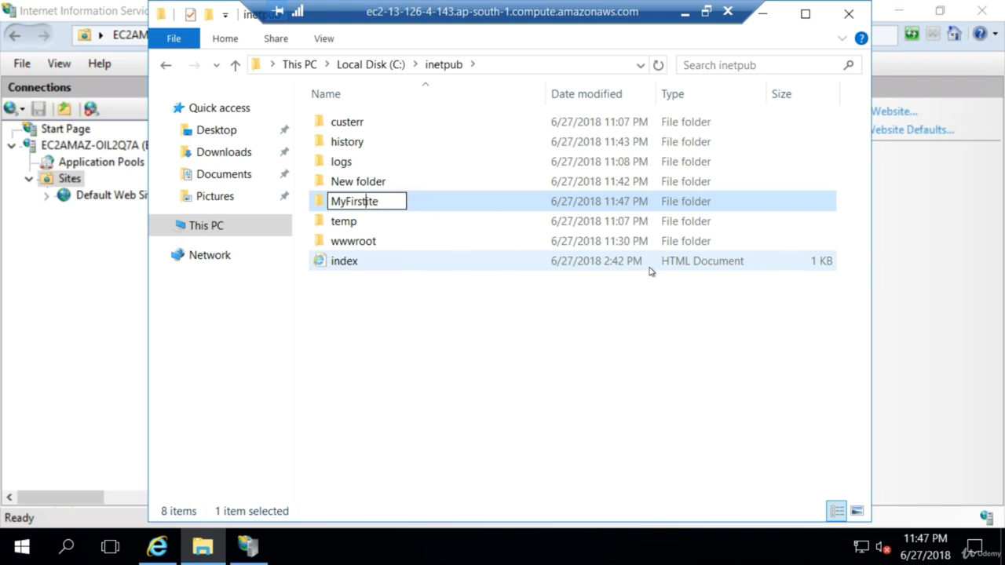
pyautogui.write('S')
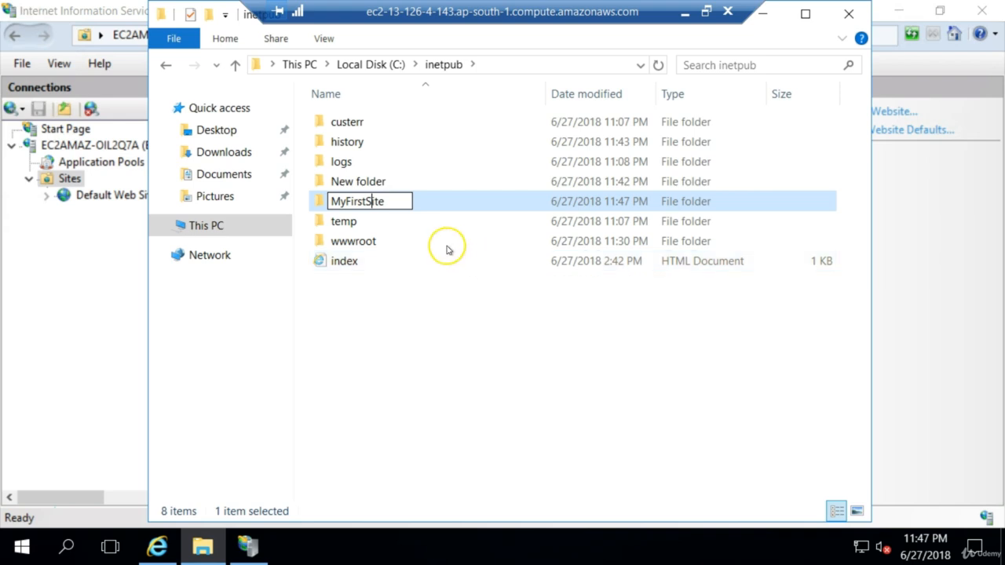
pyautogui.press('Return')
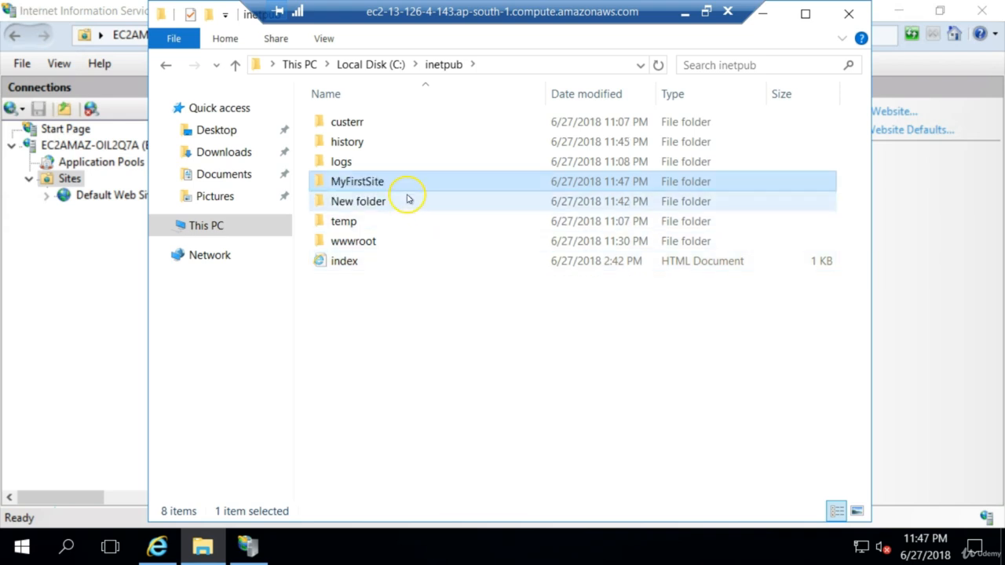
# Copy the index file from the wwwroot folder into the MyFirstSite folder in inetpub.
pyautogui.doubleClick(363, 242)
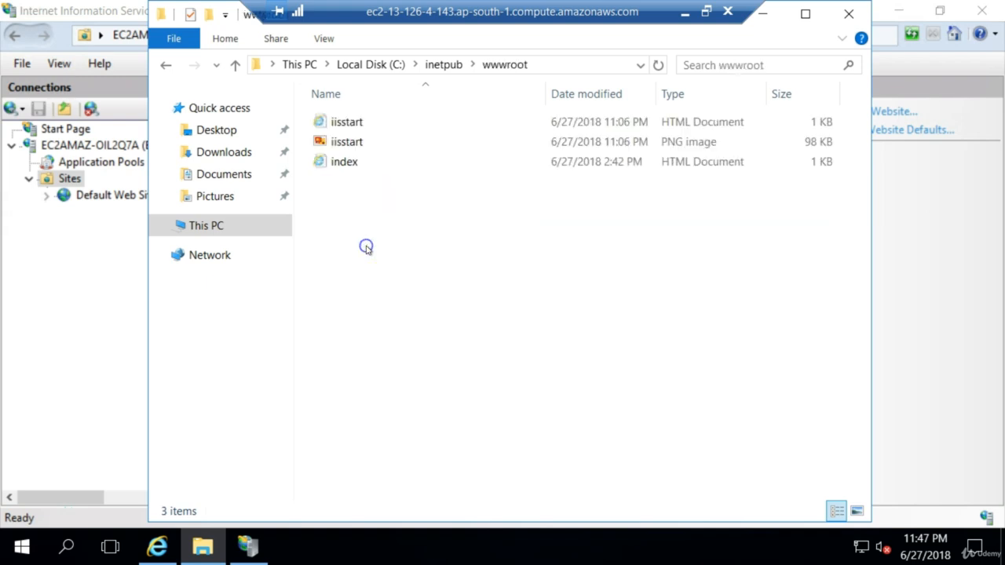
pyautogui.click(359, 162)
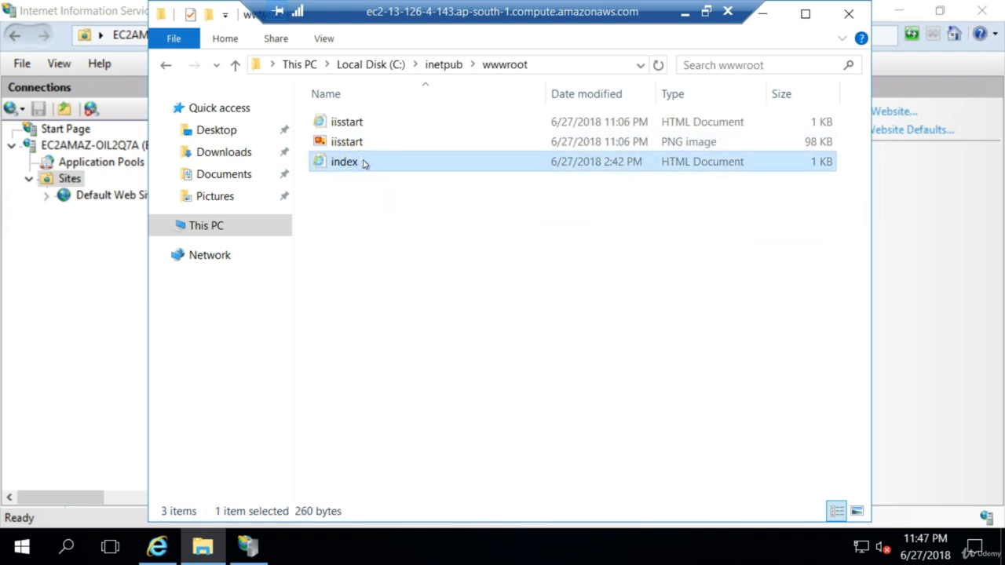
pyautogui.click(444, 65)
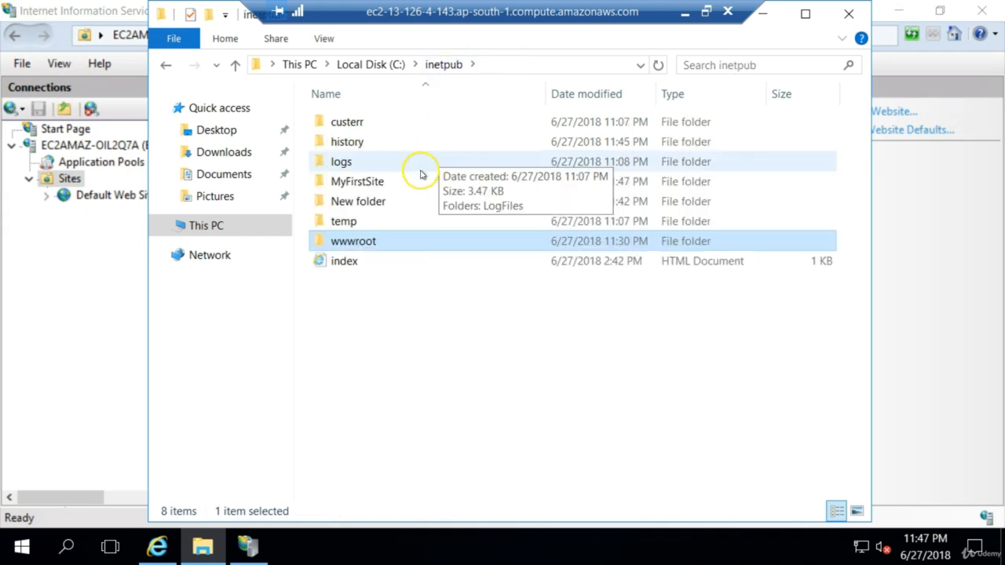
pyautogui.doubleClick(395, 183)
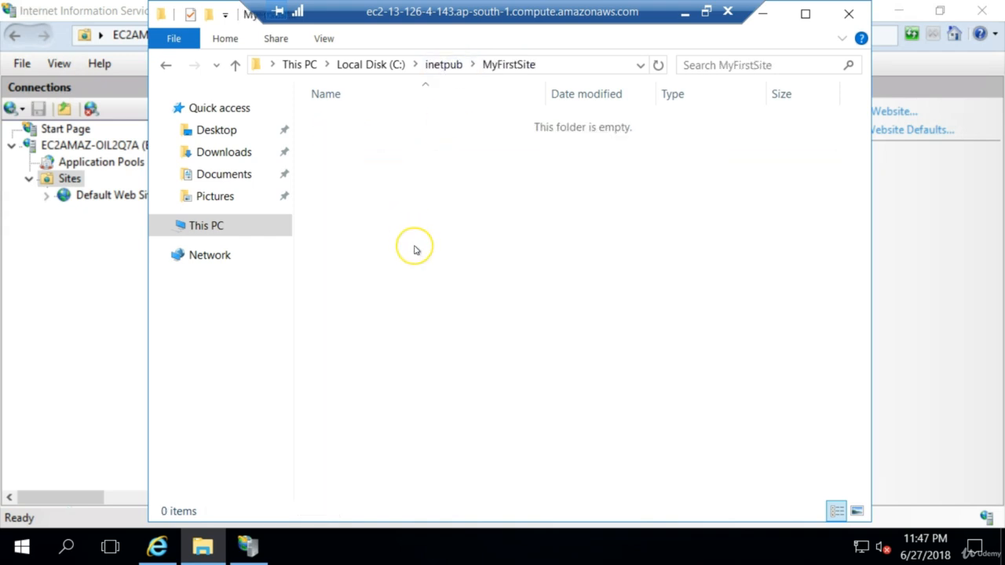
pyautogui.hotkey('ctrl', 'v')
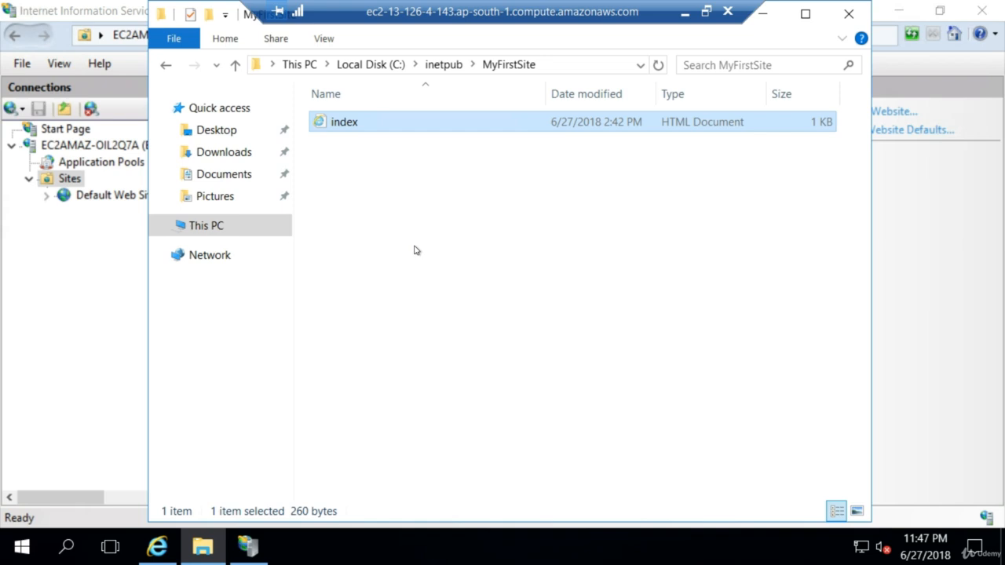
# Open the index file in MyFirstSite with Notepad, without making it the default app for .html files.
pyautogui.rightClick(357, 122)
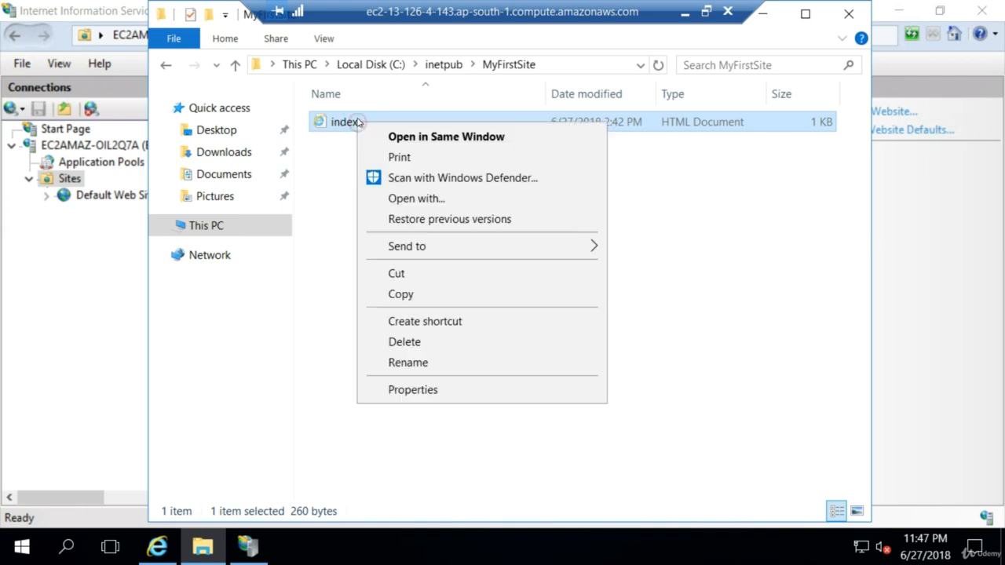
pyautogui.click(520, 204)
pyautogui.click(540, 205)
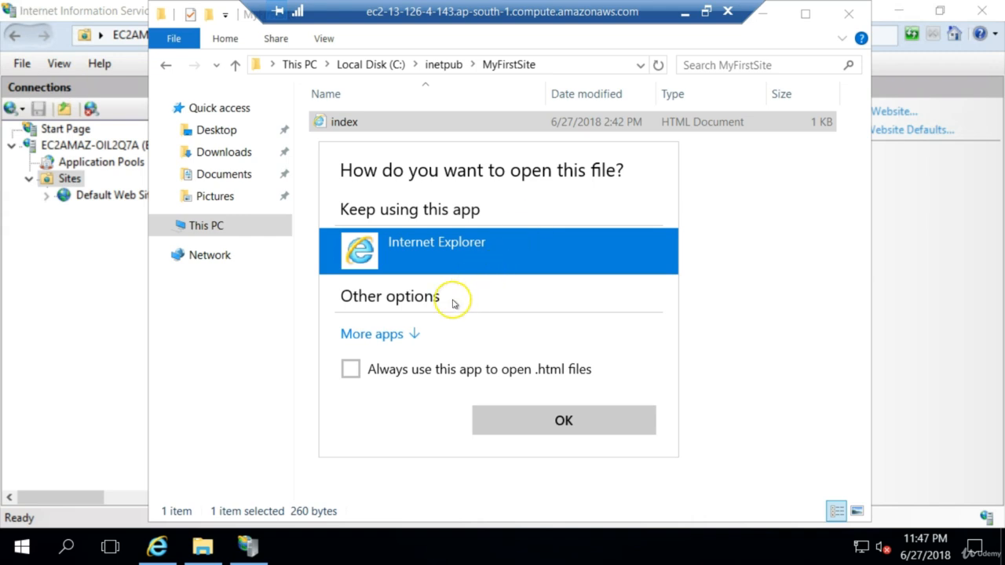
pyautogui.click(370, 334)
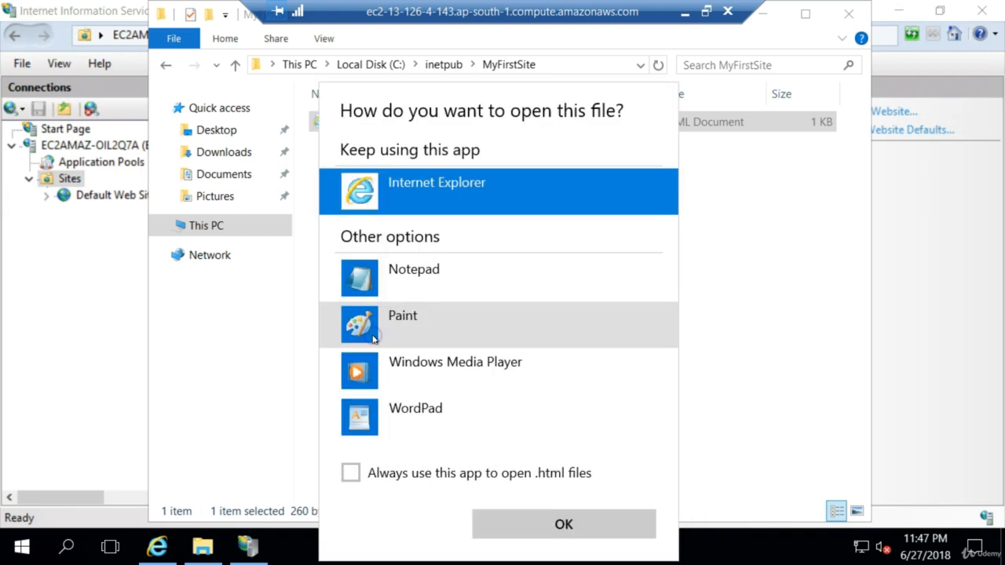
pyautogui.click(398, 281)
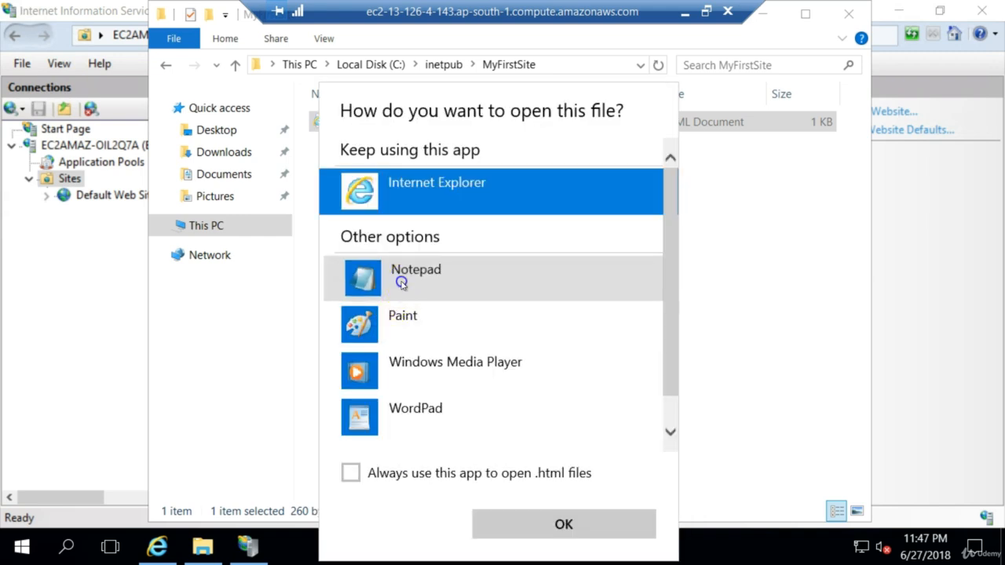
pyautogui.click(529, 520)
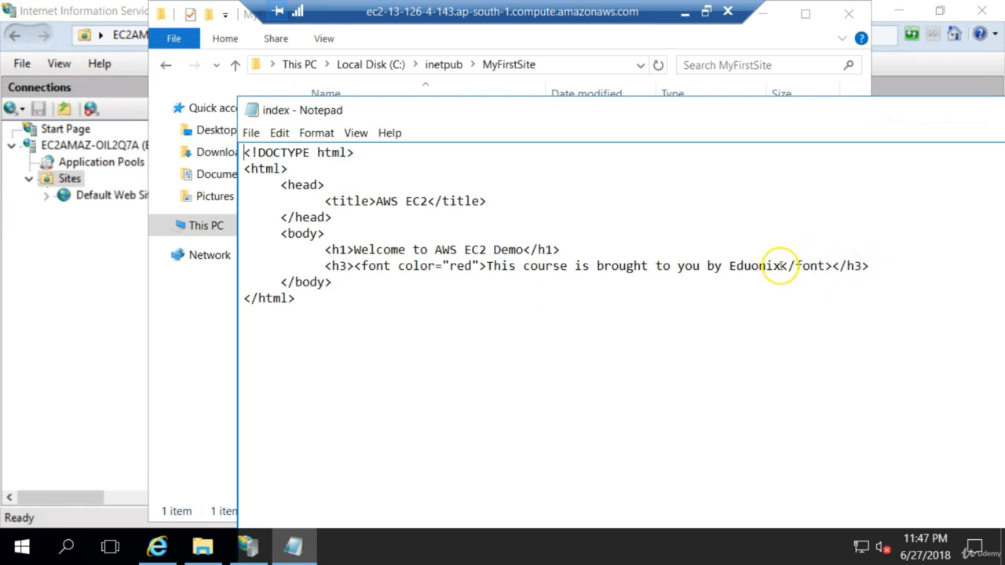
# Duplicate the h3 line directly below the h1 heading and align its indentation with the other h3 line.
pyautogui.click(869, 263)
pyautogui.hotkey('shift', 'Home')
pyautogui.hotkey('ctrl', 'c')
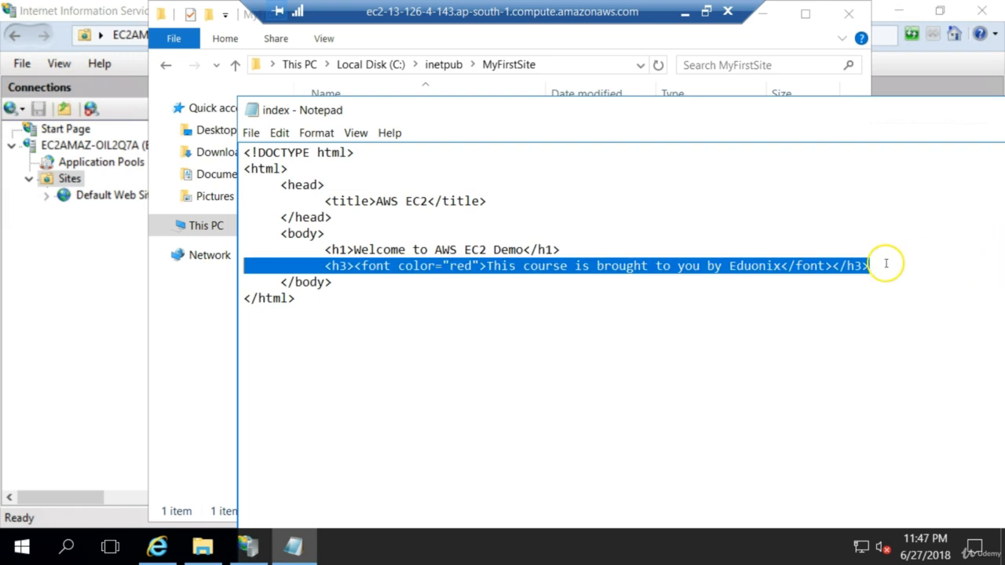
pyautogui.click(633, 250)
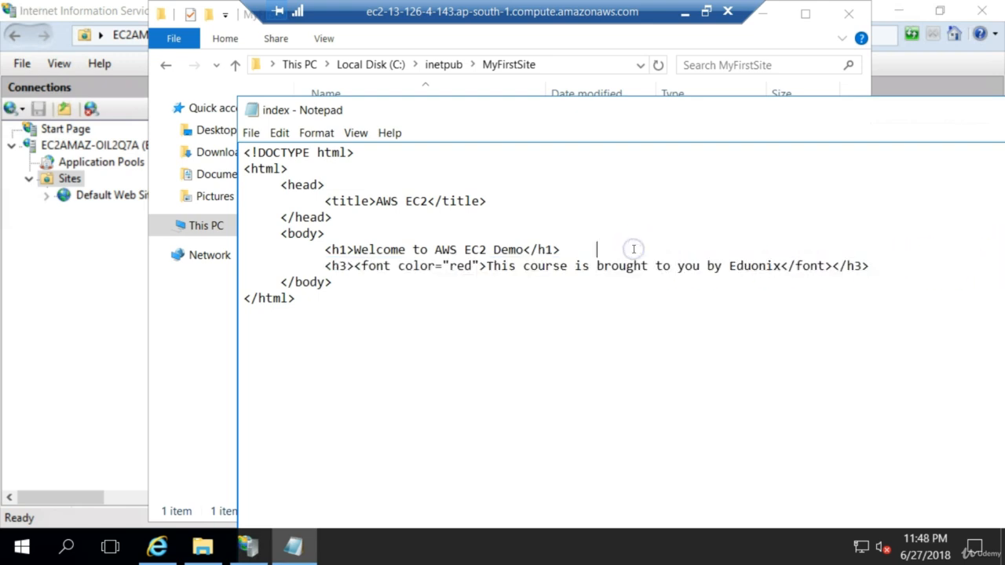
pyautogui.press('Return')
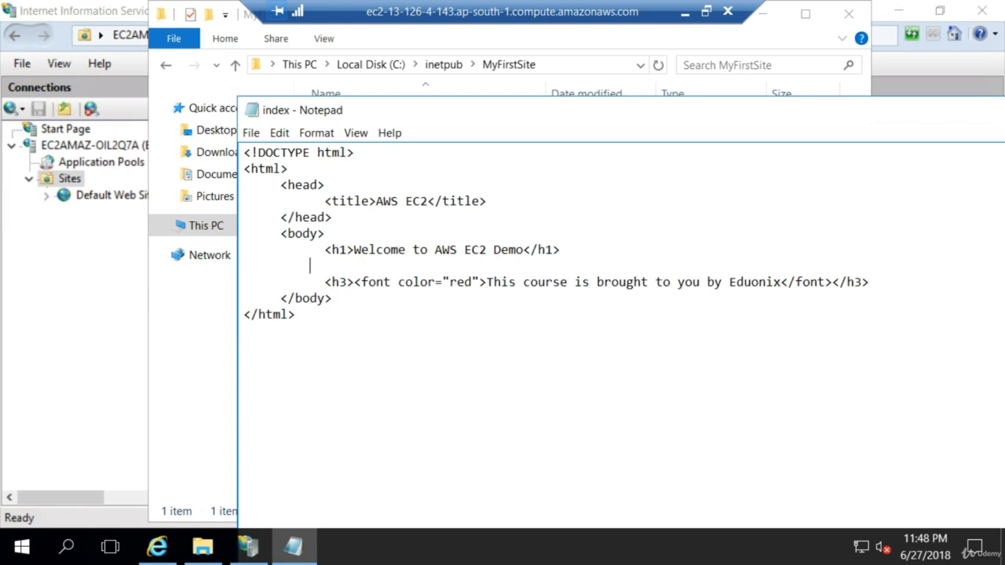
pyautogui.hotkey('ctrl', 'v')
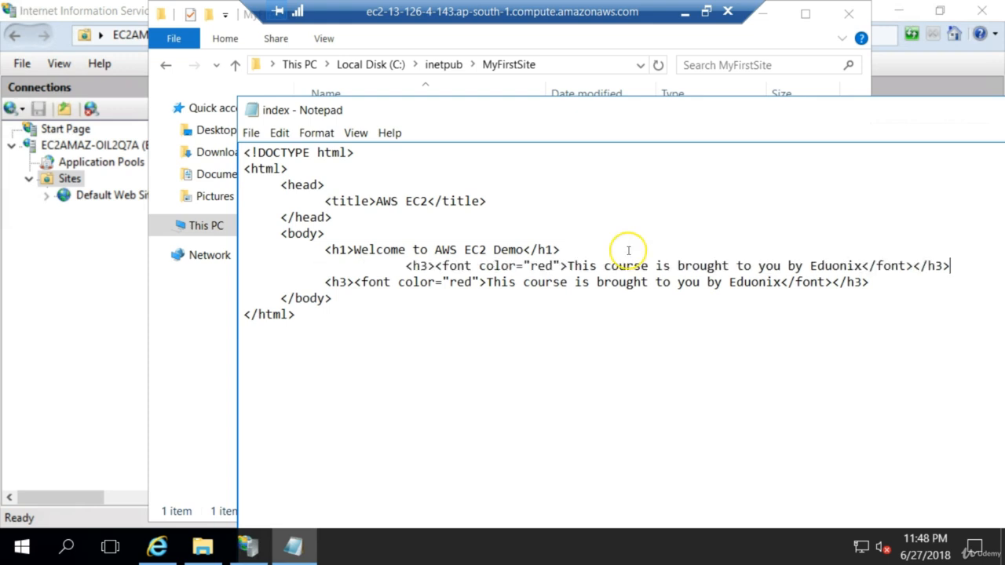
pyautogui.click(406, 267)
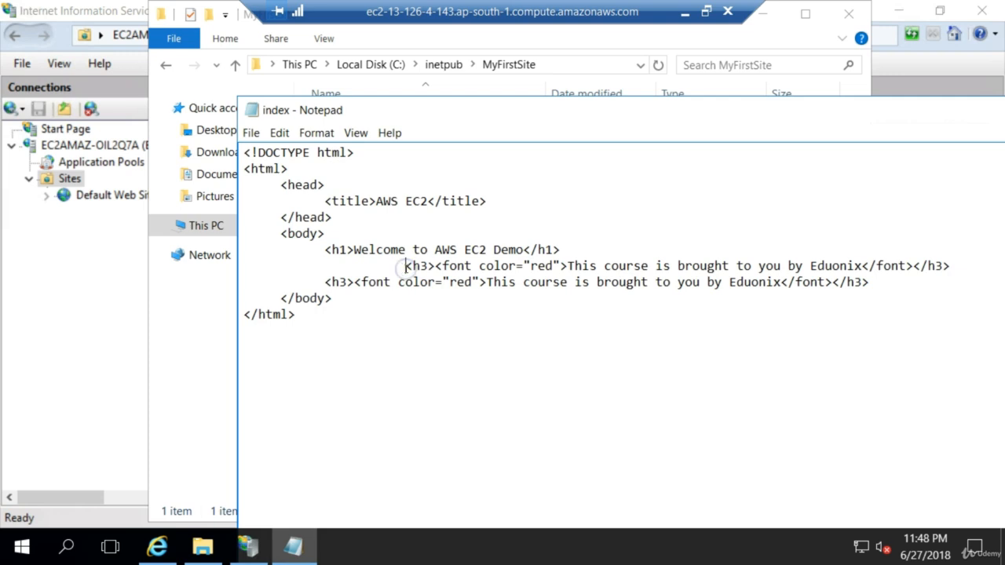
pyautogui.press('BackSpace')
pyautogui.press('BackSpace')
pyautogui.press('BackSpace')
pyautogui.press('BackSpace')
pyautogui.press('BackSpace')
pyautogui.press('BackSpace')
pyautogui.press('BackSpace')
pyautogui.press('BackSpace')
pyautogui.press('BackSpace')
pyautogui.press('BackSpace')
pyautogui.press('BackSpace')
pyautogui.press('BackSpace')
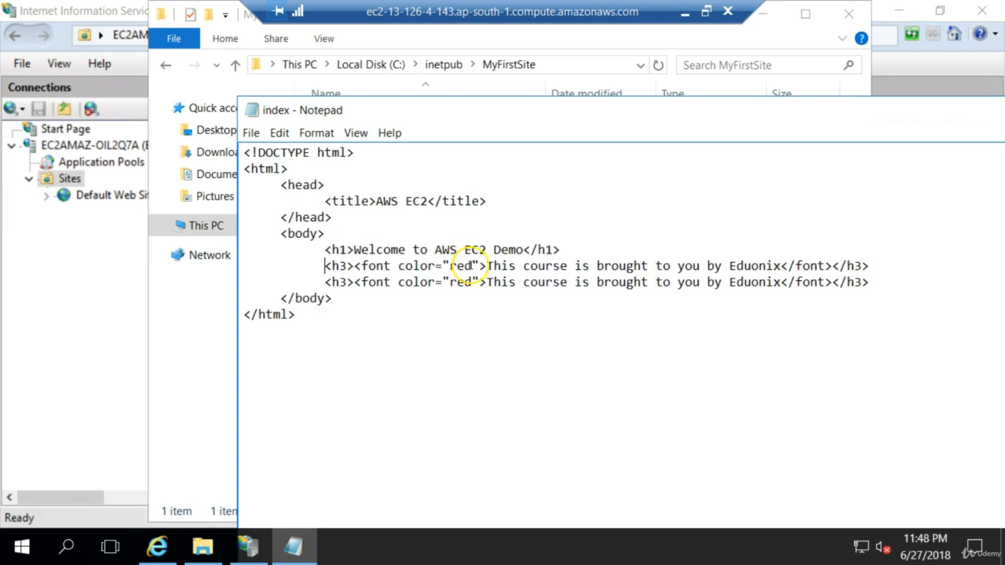
# Set the first h3 line's font color to blue and replace its text with "My first website".
pyautogui.doubleClick(464, 265)
pyautogui.press('BackSpace')
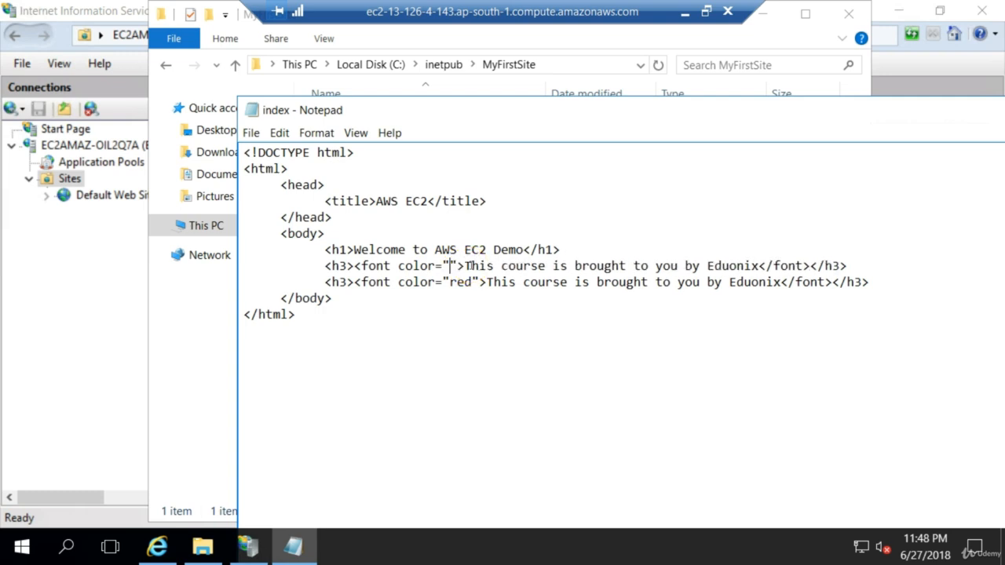
pyautogui.write('blue')
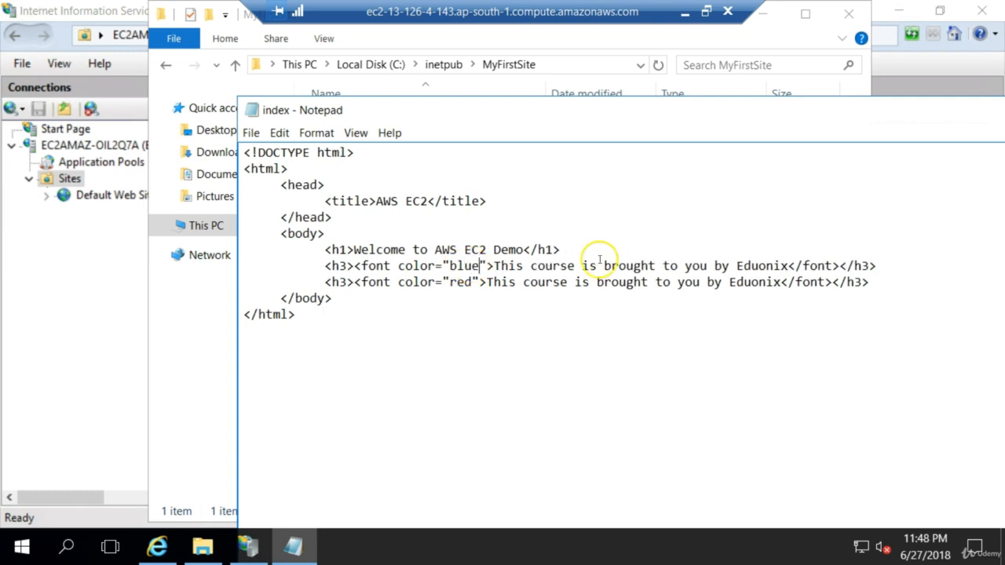
pyautogui.moveTo(491, 266); pyautogui.dragTo(788, 267)
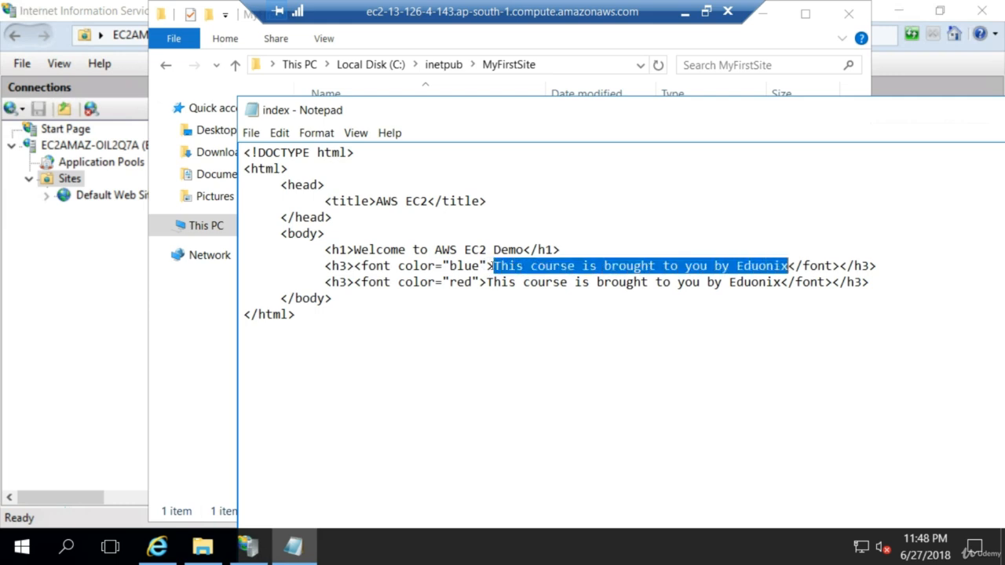
pyautogui.press('Delete')
pyautogui.write('My f')
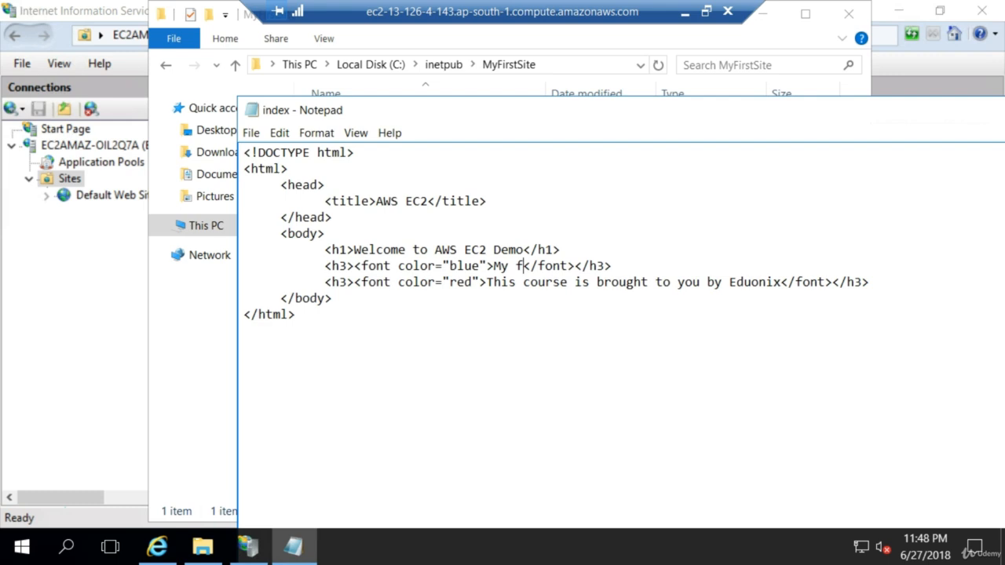
pyautogui.write('irst ')
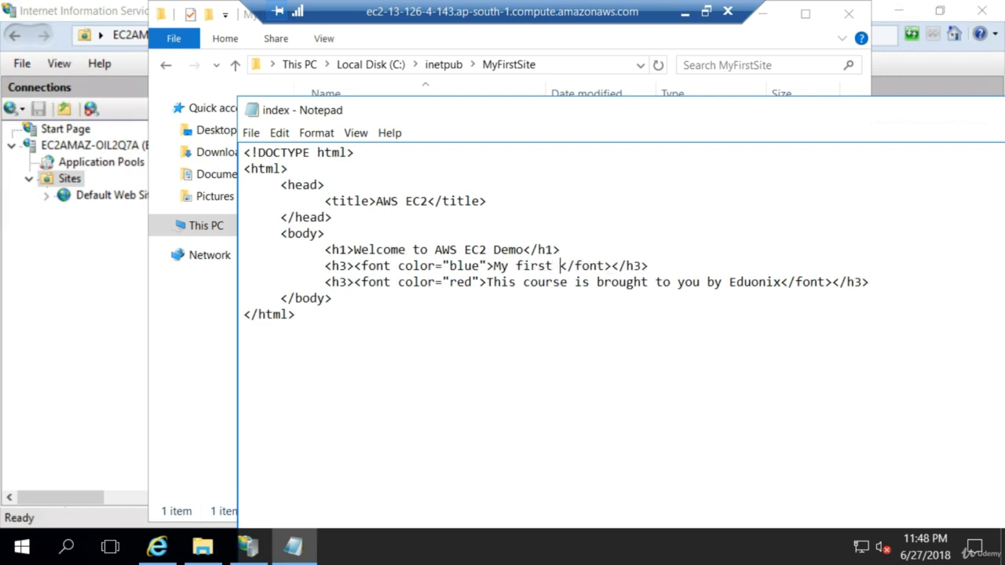
pyautogui.write('website')
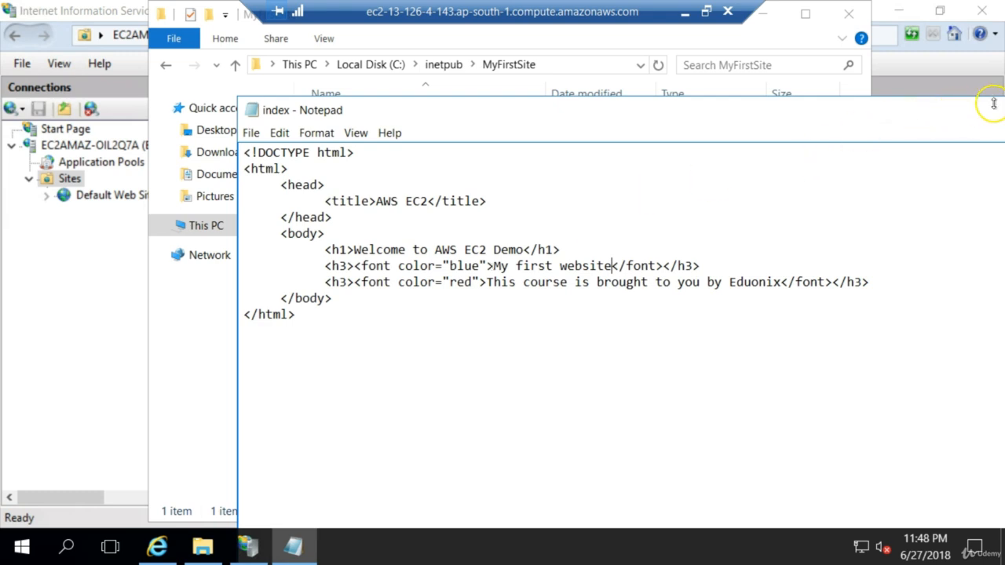
# Save and close the edited index file, and minimize File Explorer to return to IIS Manager.
pyautogui.moveTo(923, 114); pyautogui.dragTo(578, 107)
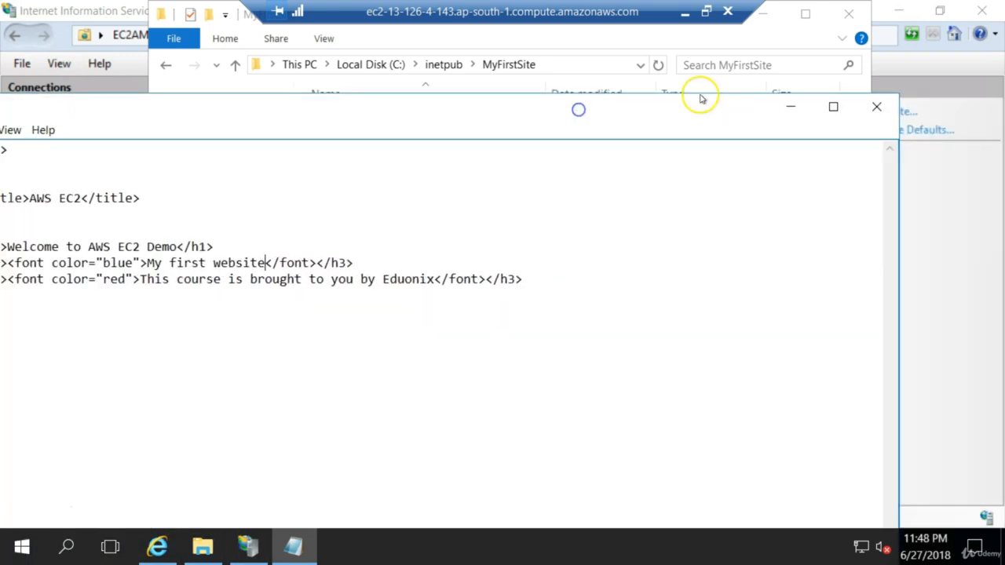
pyautogui.click(874, 105)
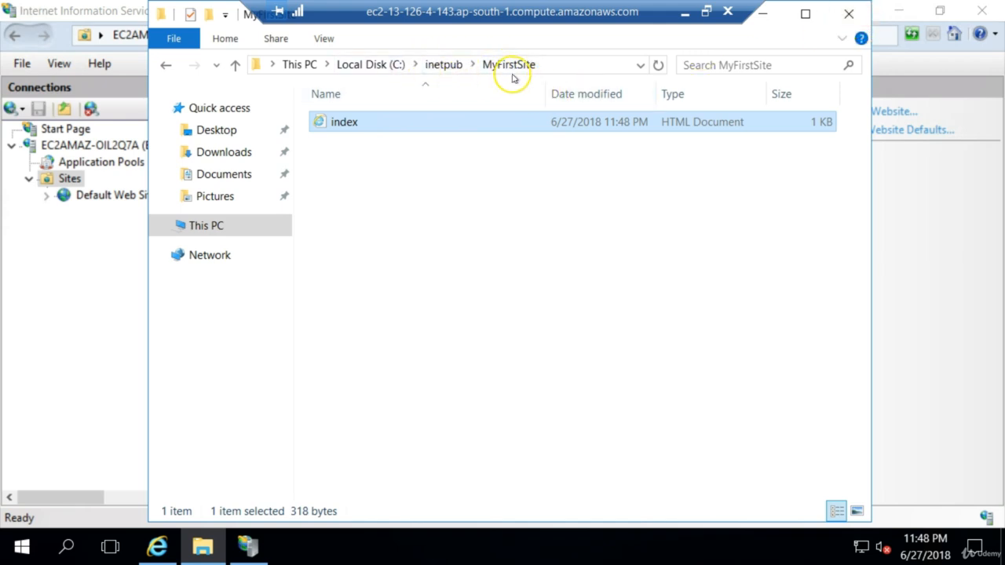
pyautogui.click(763, 14)
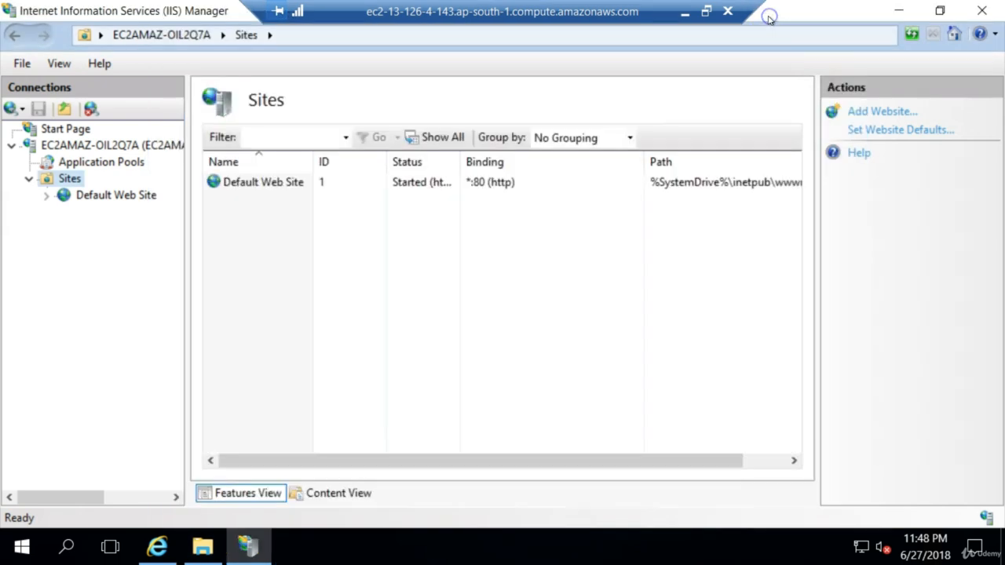
# Start adding a website under Sites and name it MyFirstSite.
pyautogui.rightClick(73, 183)
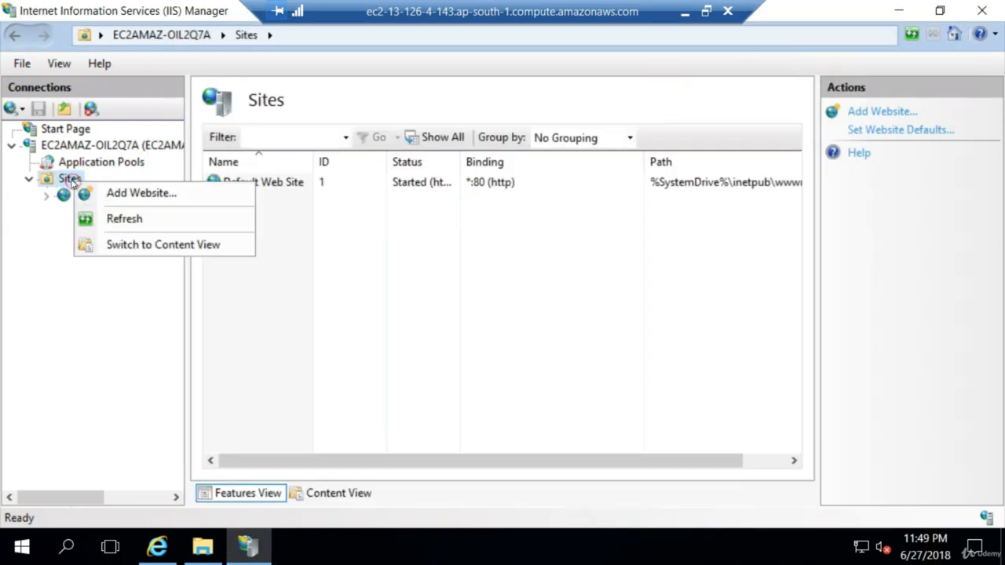
pyautogui.click(142, 193)
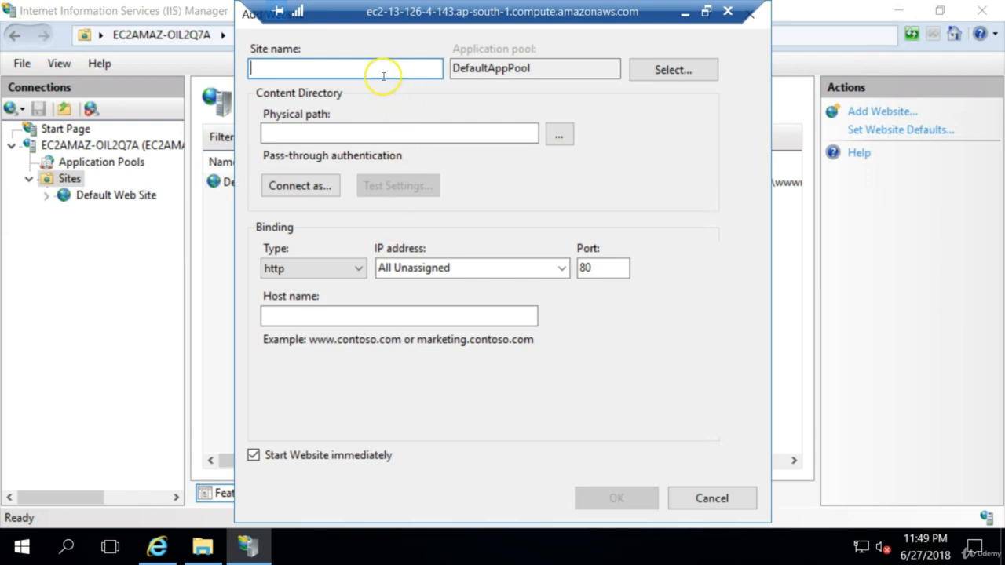
pyautogui.write('MyFirstSite')
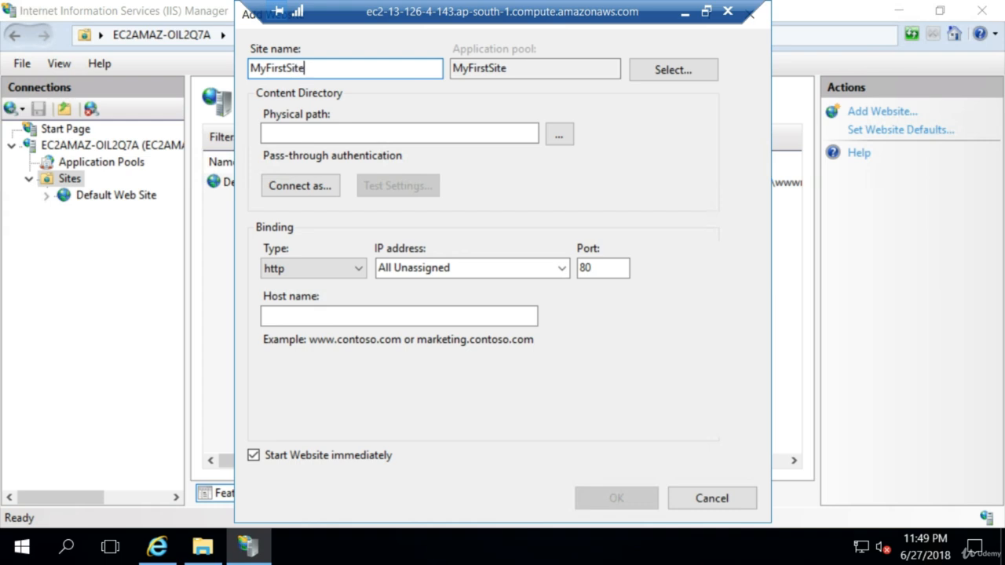
# Set the physical path to C:\inetpub\MyFirstSite and create the website, accepting the duplicate port 80 binding.
pyautogui.click(559, 135)
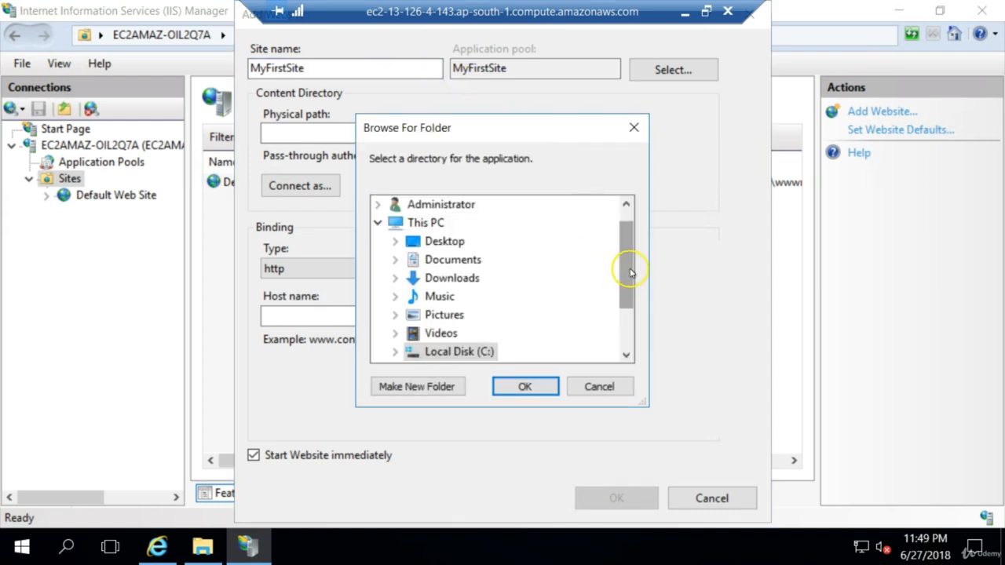
pyautogui.moveTo(629, 270); pyautogui.dragTo(623, 306)
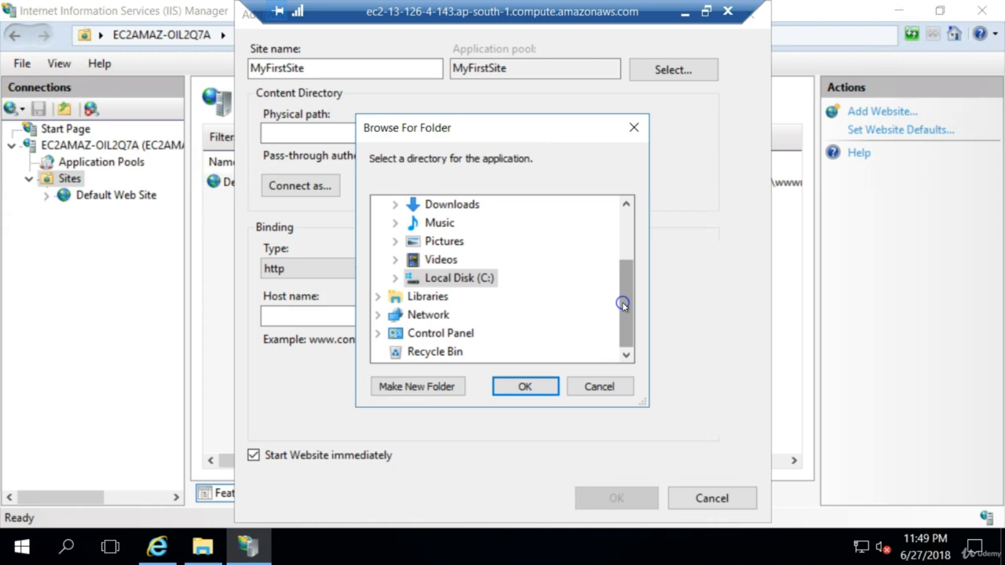
pyautogui.click(396, 278)
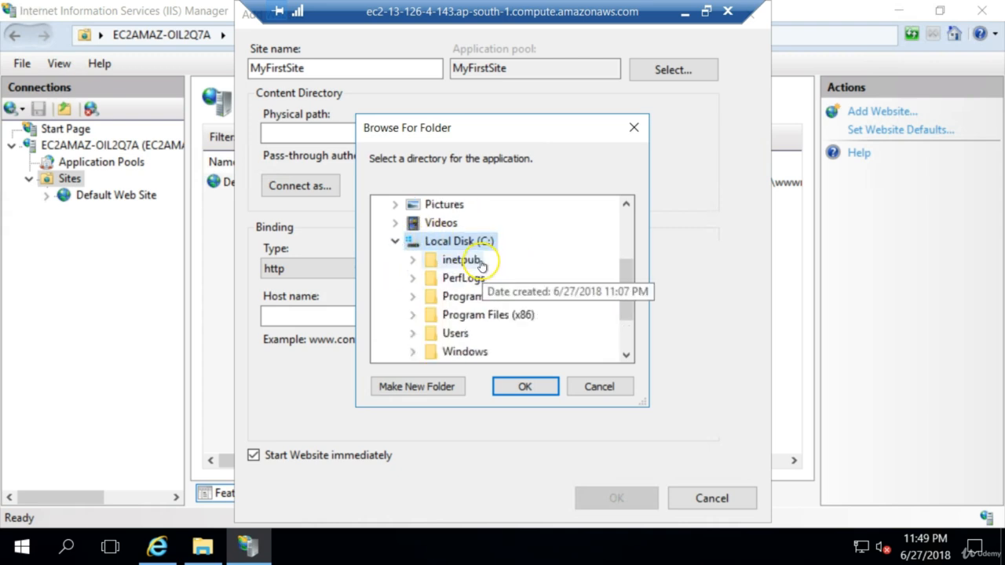
pyautogui.doubleClick(442, 265)
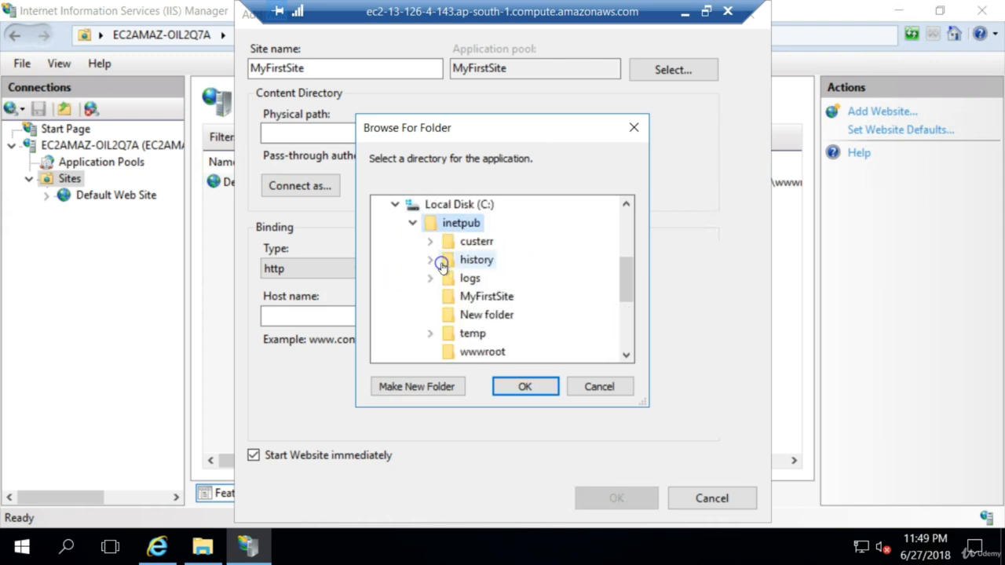
pyautogui.click(503, 301)
pyautogui.click(524, 386)
pyautogui.click(524, 386)
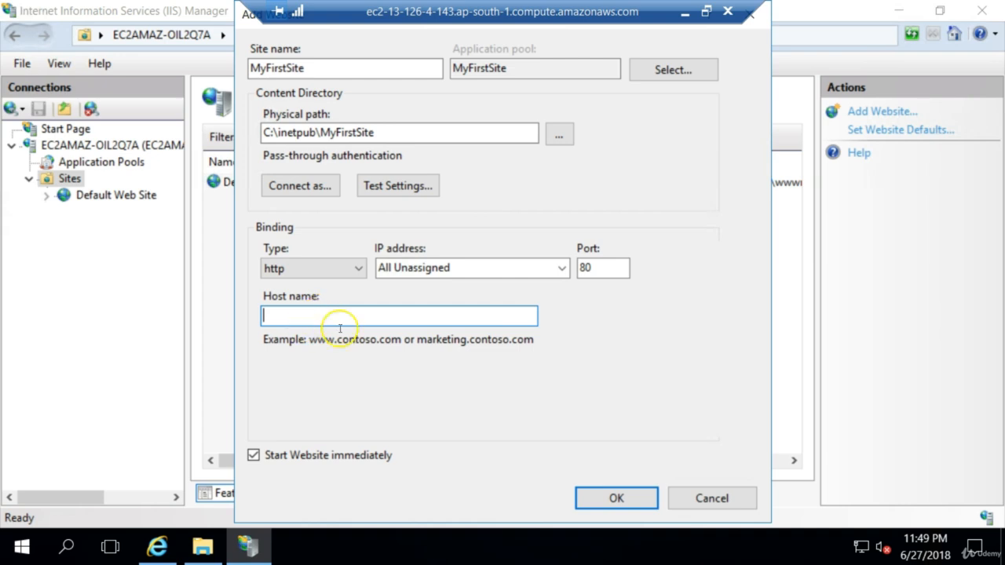
pyautogui.click(607, 507)
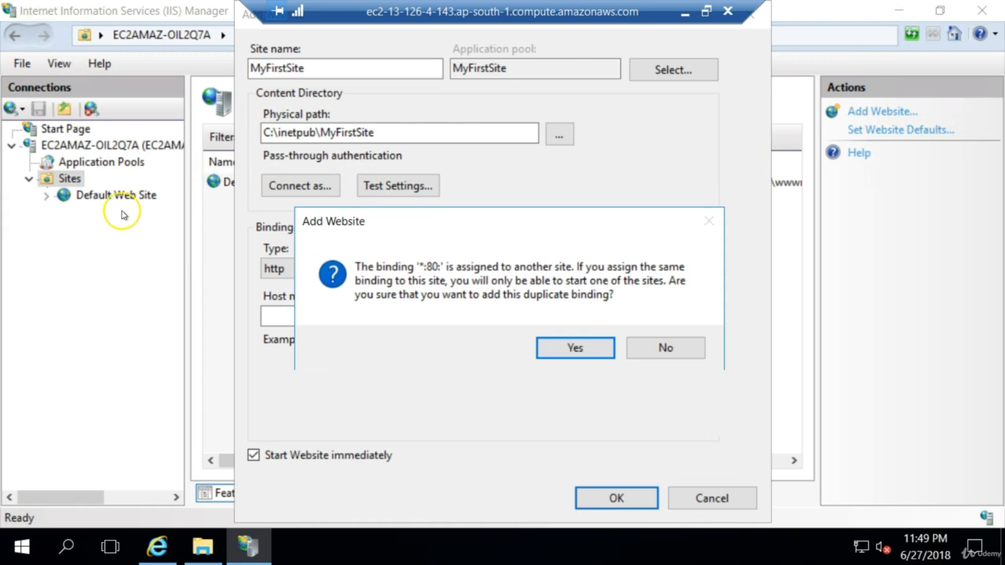
pyautogui.click(562, 347)
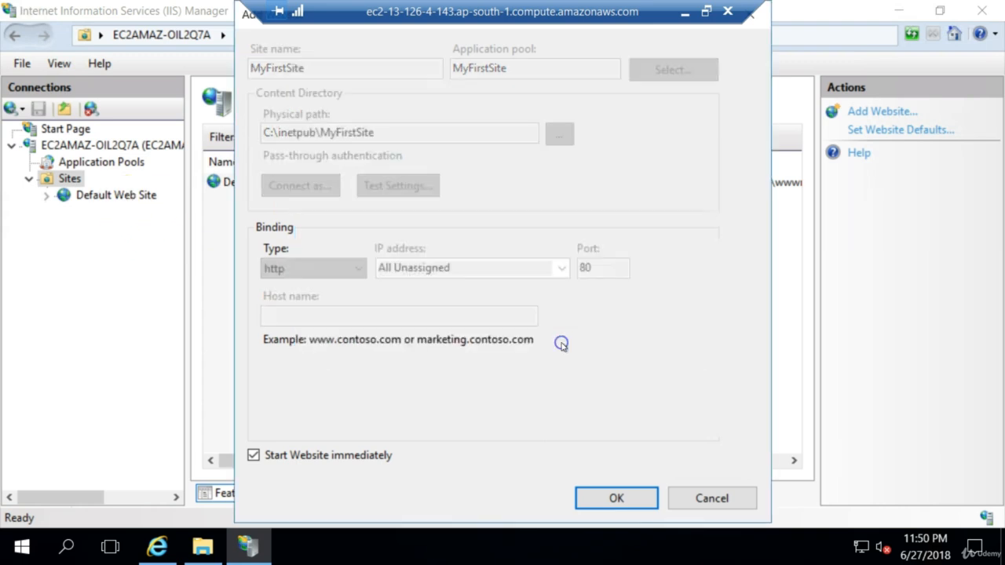
# Stop the Default Web Site in IIS so that port 80 is free for MyFirstSite.
pyautogui.click(108, 195)
pyautogui.rightClick(109, 198)
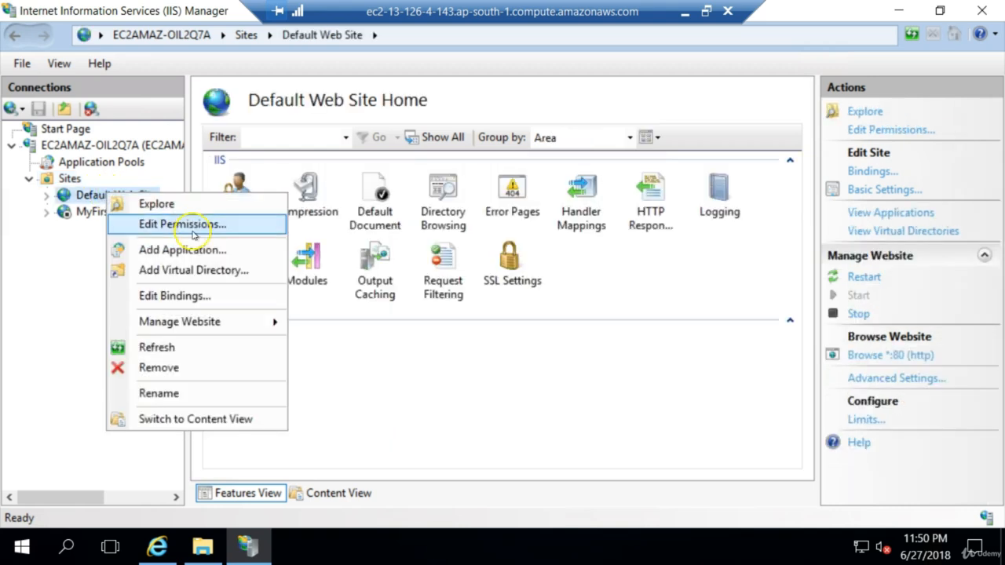
pyautogui.moveTo(194, 319)
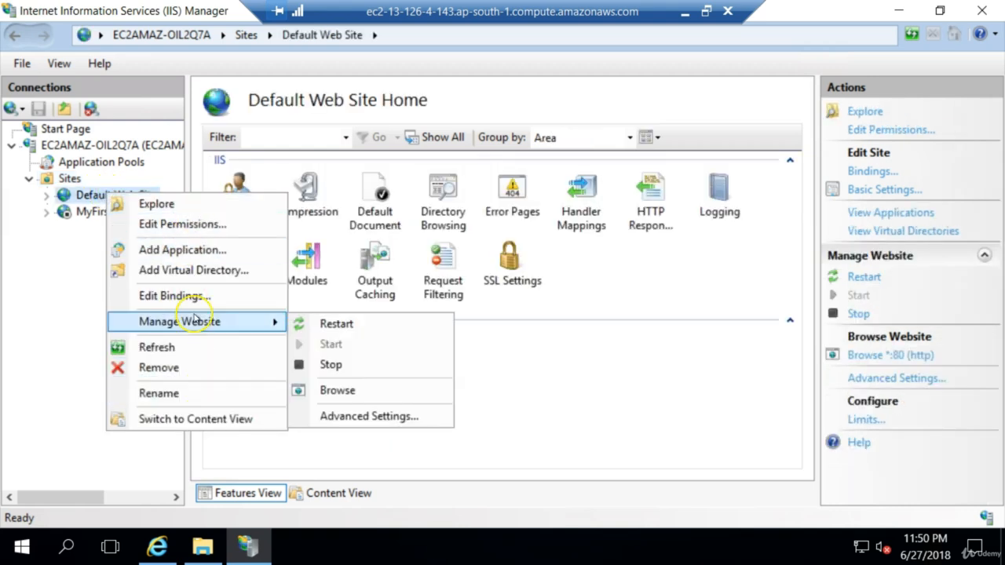
pyautogui.click(346, 365)
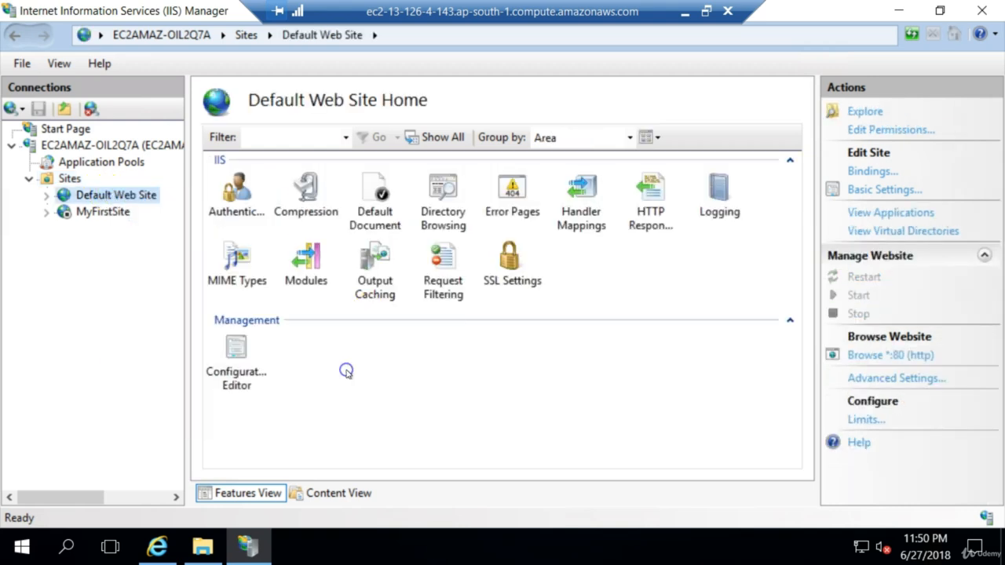
# Start MyFirstSite and browse it locally on port 80.
pyautogui.click(116, 218)
pyautogui.rightClick(115, 218)
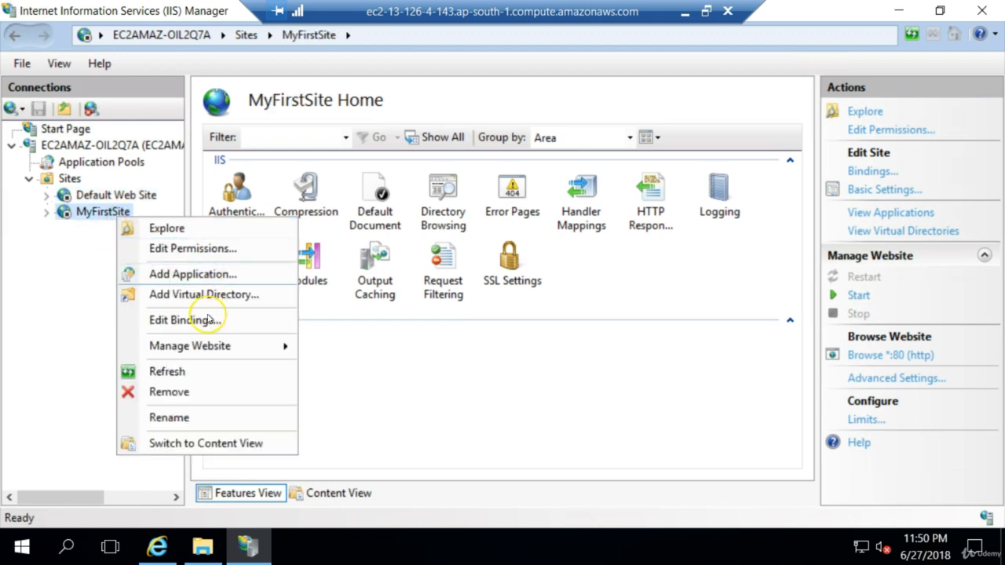
pyautogui.moveTo(231, 346)
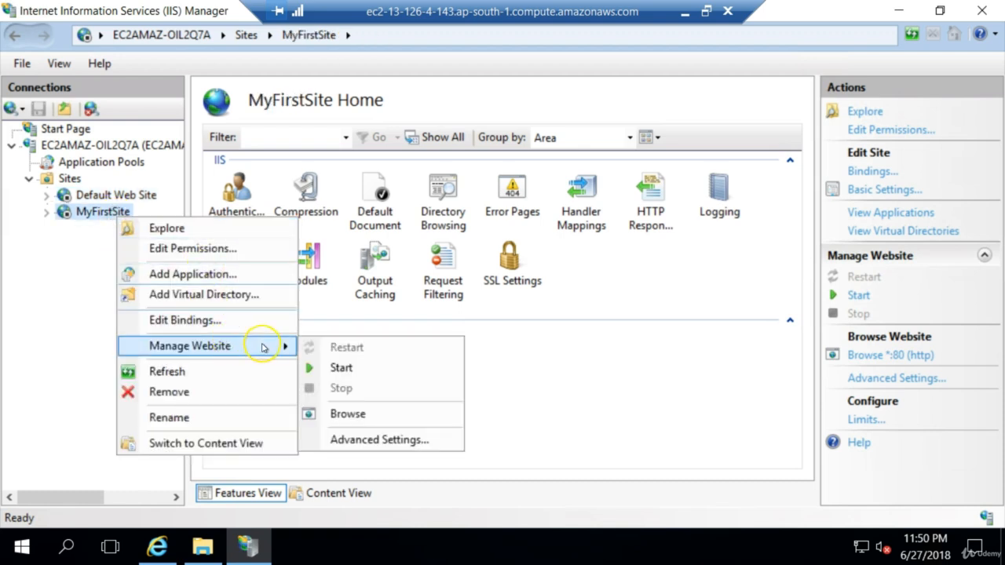
pyautogui.click(341, 367)
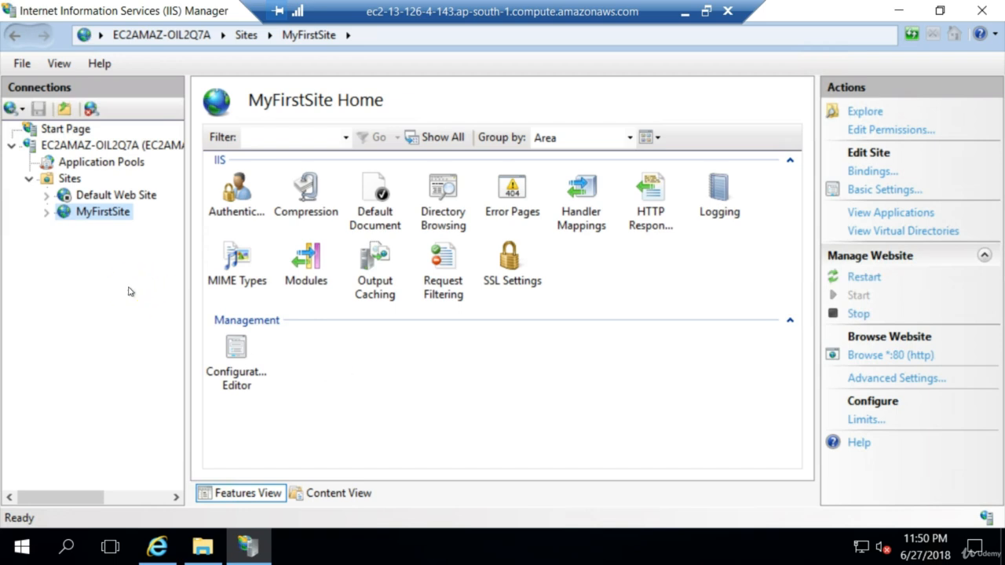
pyautogui.click(123, 234)
pyautogui.click(868, 355)
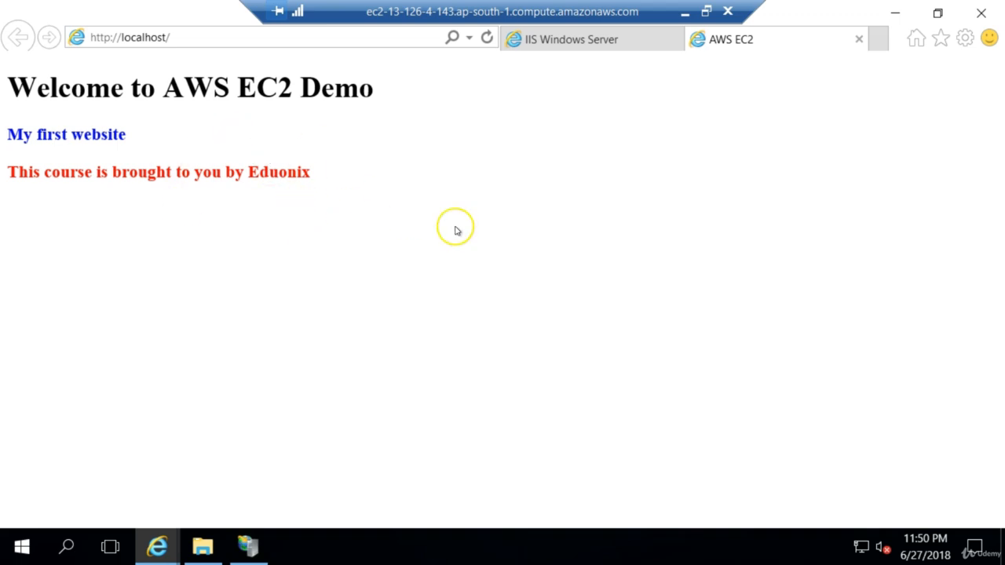
# Minimize the remote desktop session and reload 13.126.4.143 in the local Chrome browser.
pyautogui.click(684, 12)
pyautogui.click(439, 547)
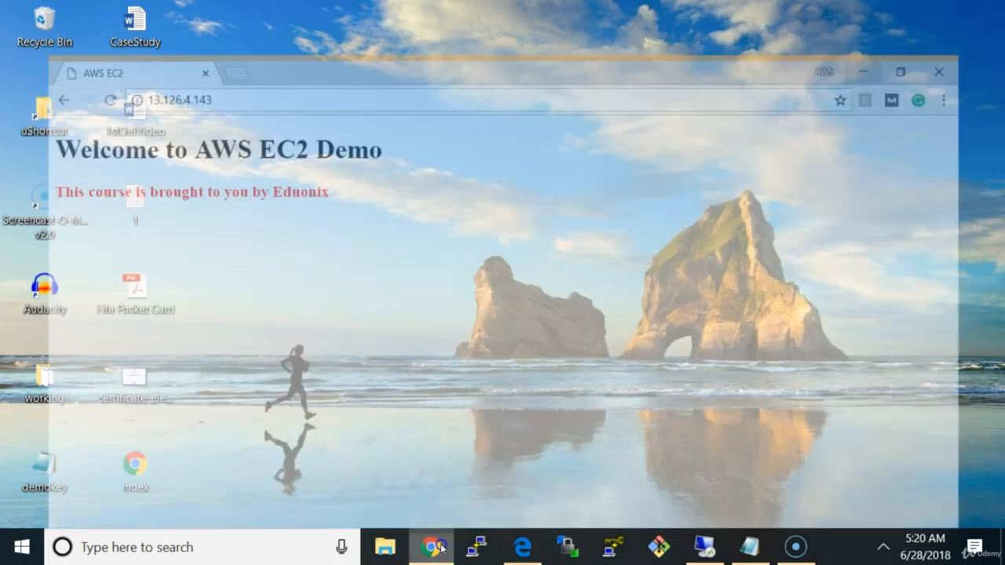
pyautogui.click(278, 47)
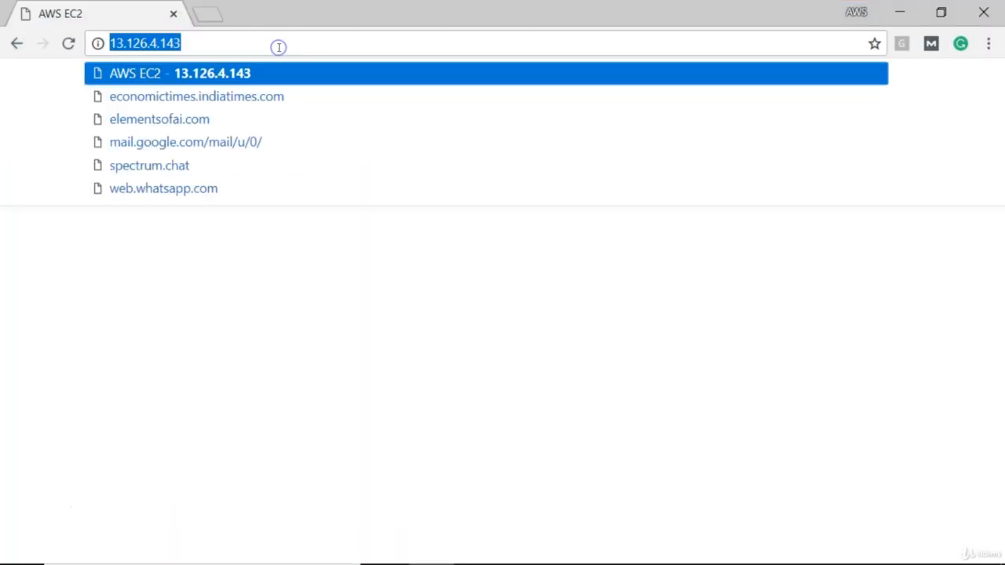
pyautogui.press('Return')
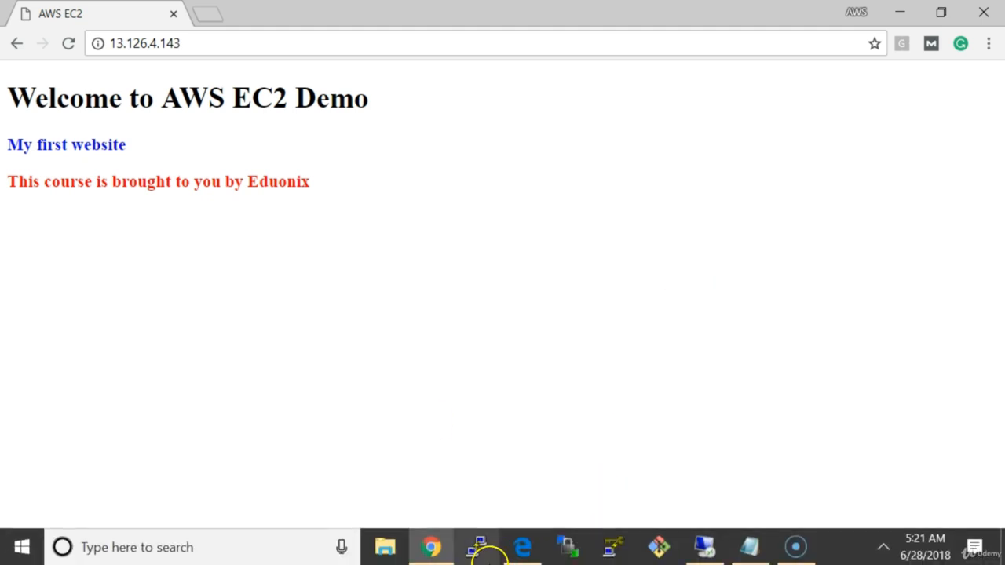
# Switch to the EC2 console in Edge and view the inbound rules of MyFirstServer's security group.
pyautogui.click(519, 550)
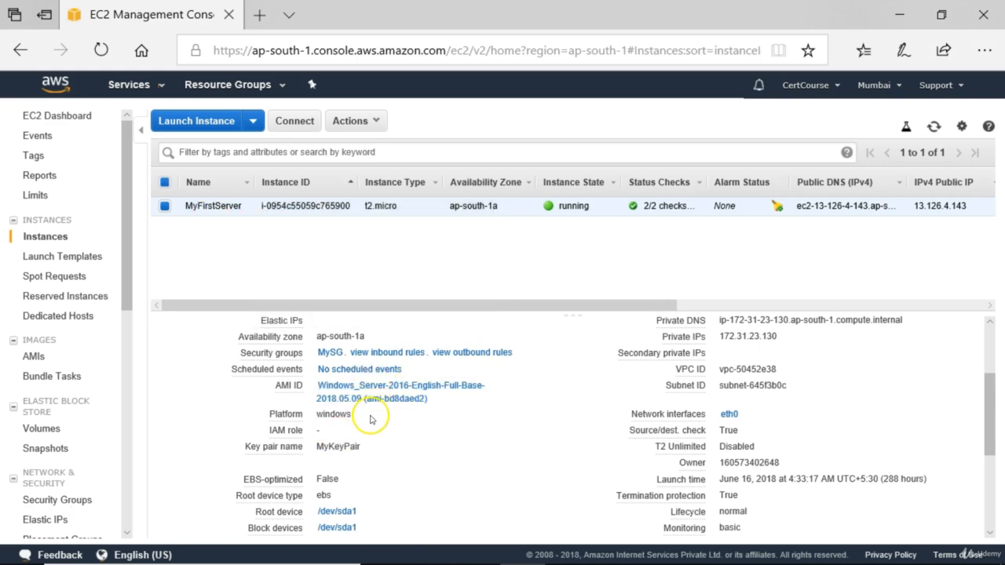
pyautogui.click(383, 358)
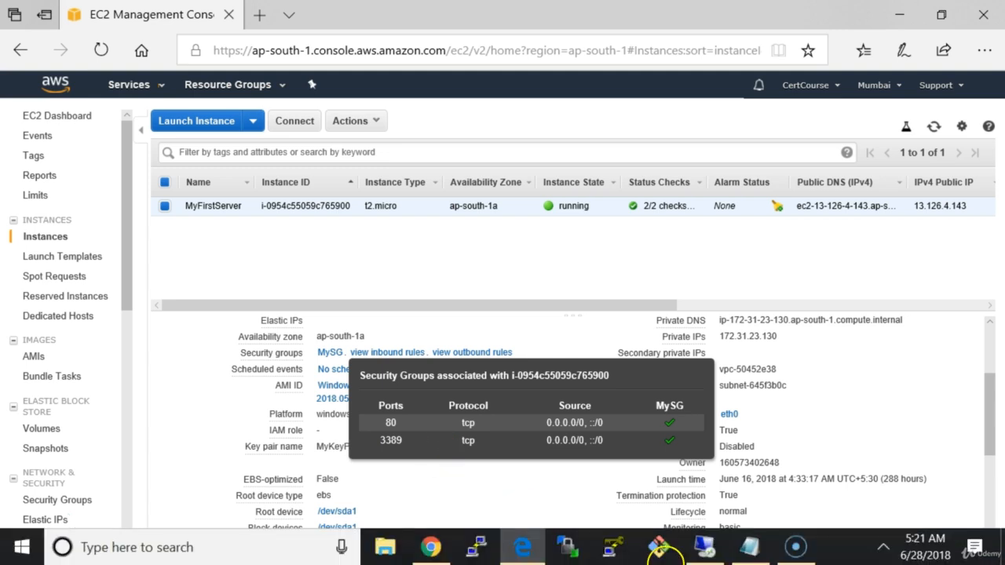
# Return to the remote desktop session and close Internet Explorer with all its tabs.
pyautogui.click(723, 558)
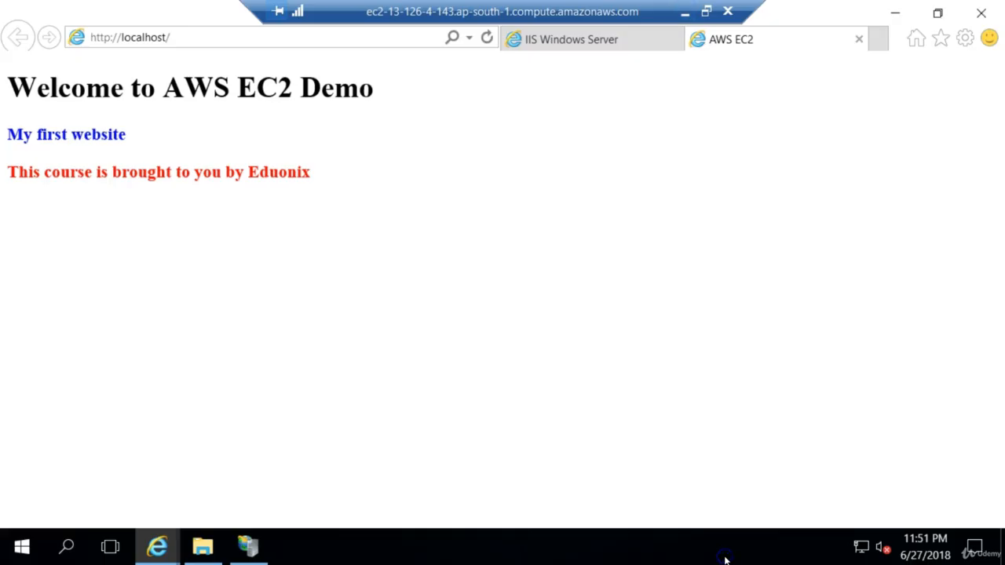
pyautogui.click(981, 13)
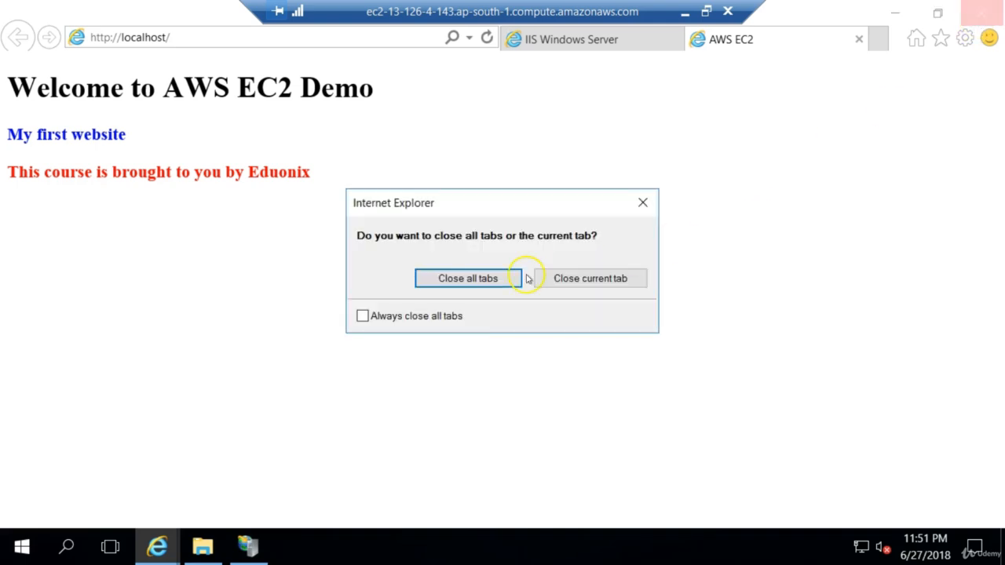
pyautogui.click(495, 285)
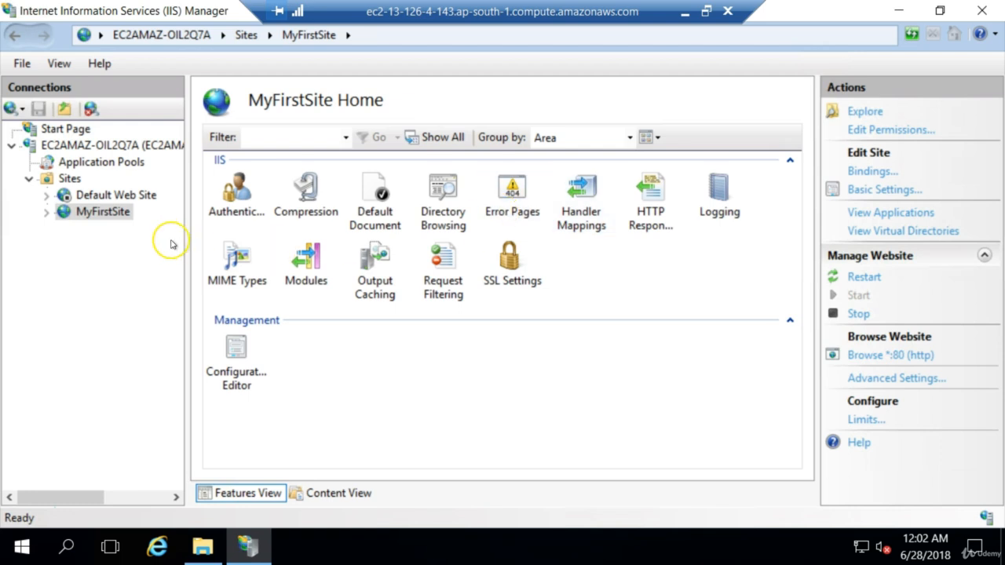
# Edit the http binding of MyFirstSite to use port 8080 and close the site bindings.
pyautogui.click(102, 196)
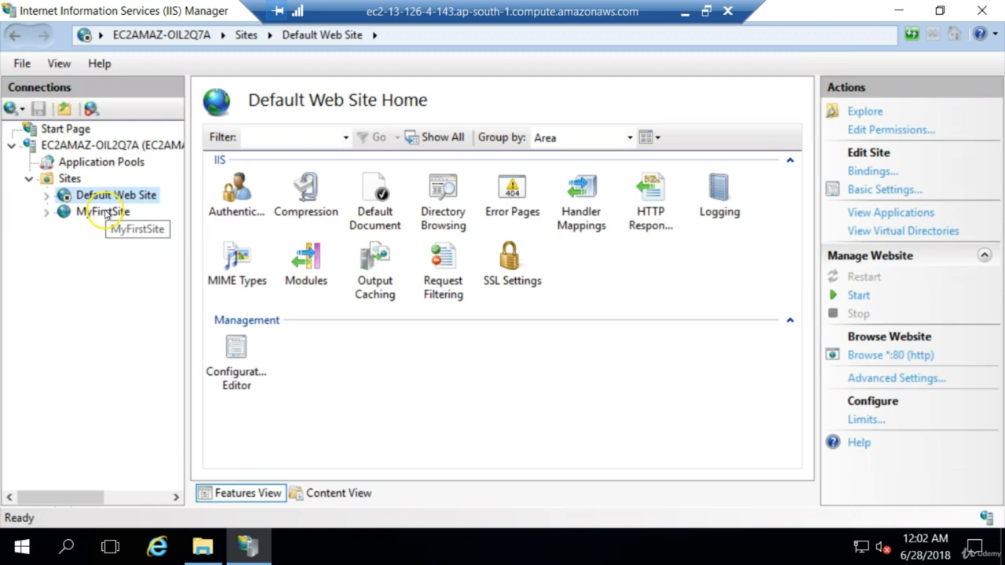
pyautogui.click(100, 211)
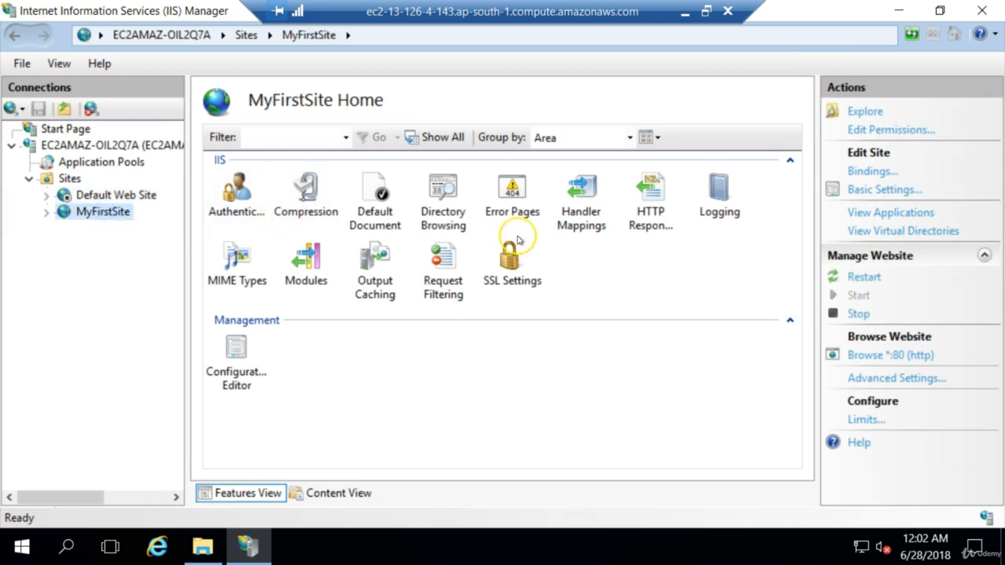
pyautogui.click(871, 173)
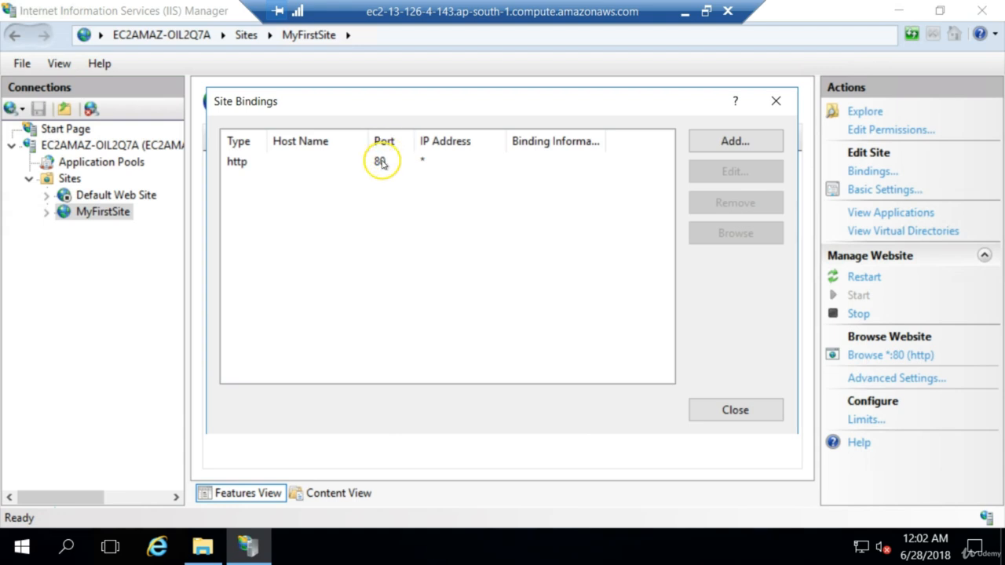
pyautogui.click(257, 162)
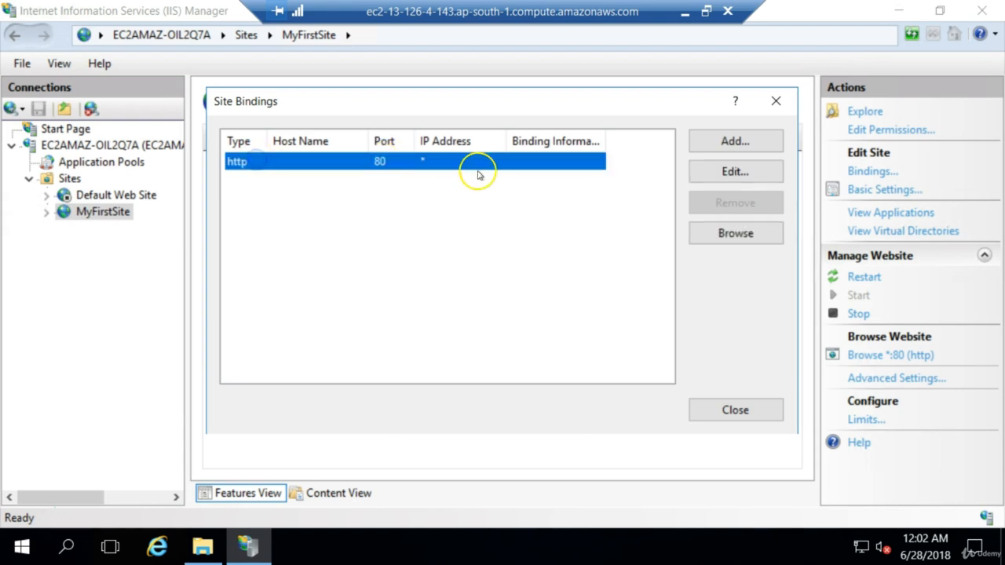
pyautogui.click(721, 173)
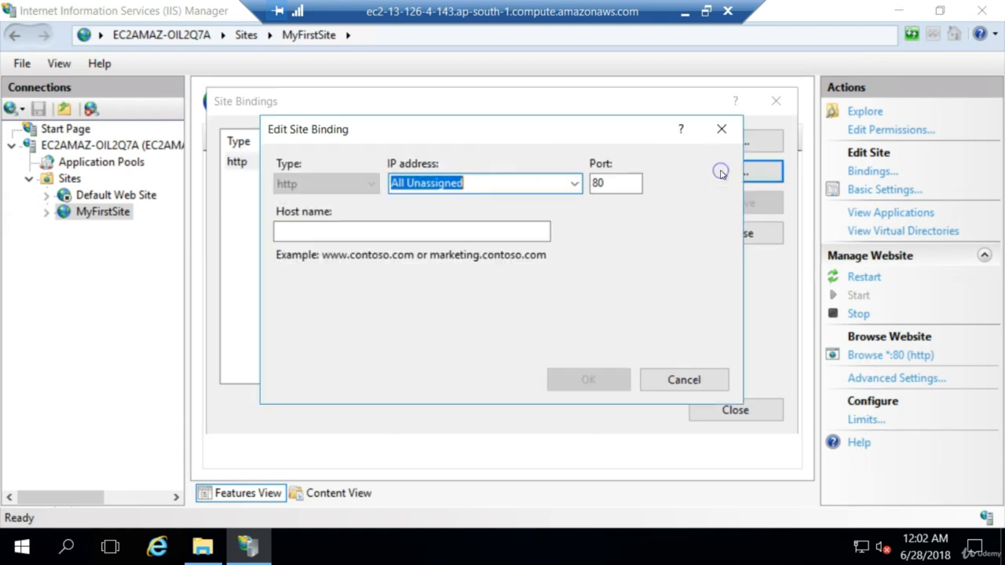
pyautogui.click(617, 184)
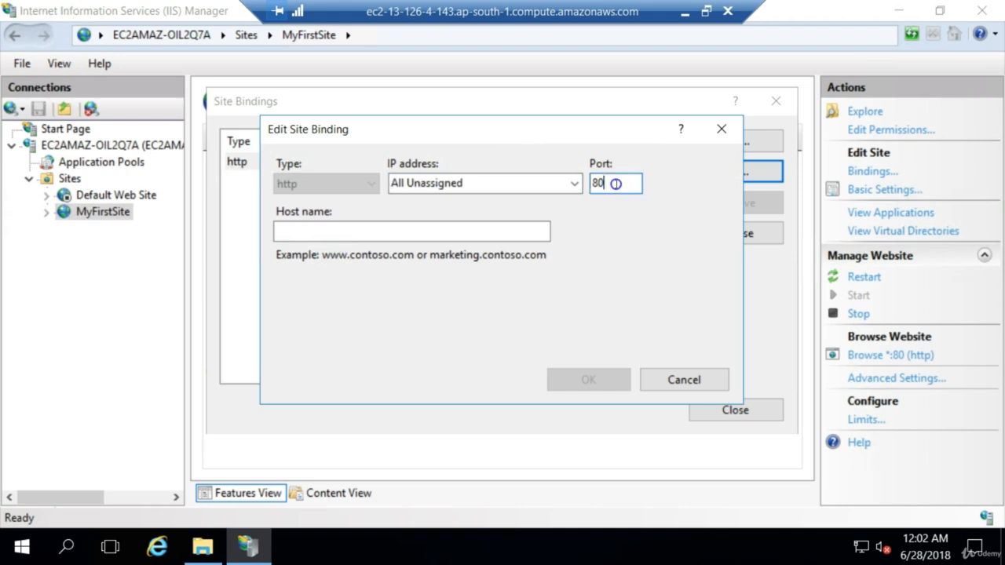
pyautogui.write('80')
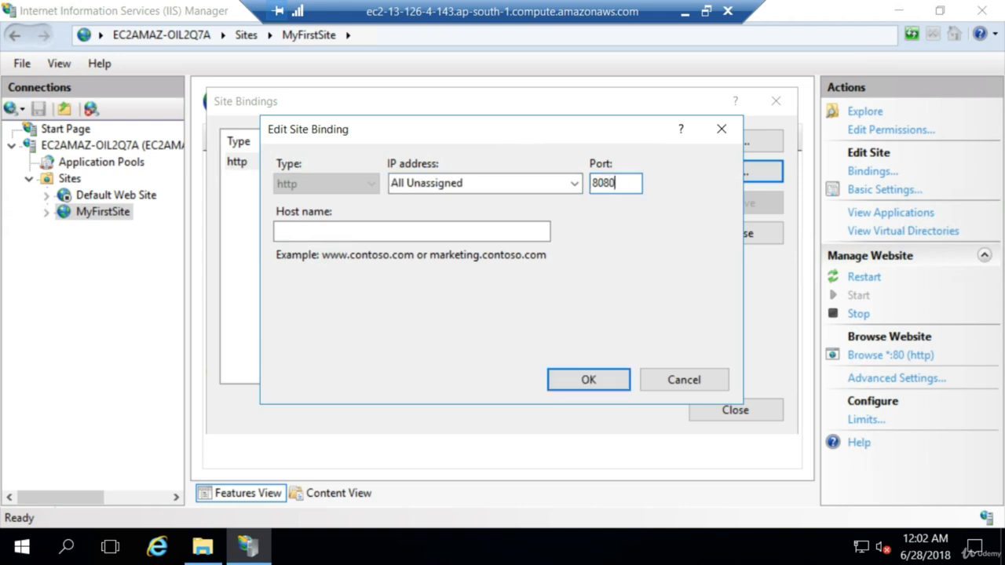
pyautogui.click(582, 382)
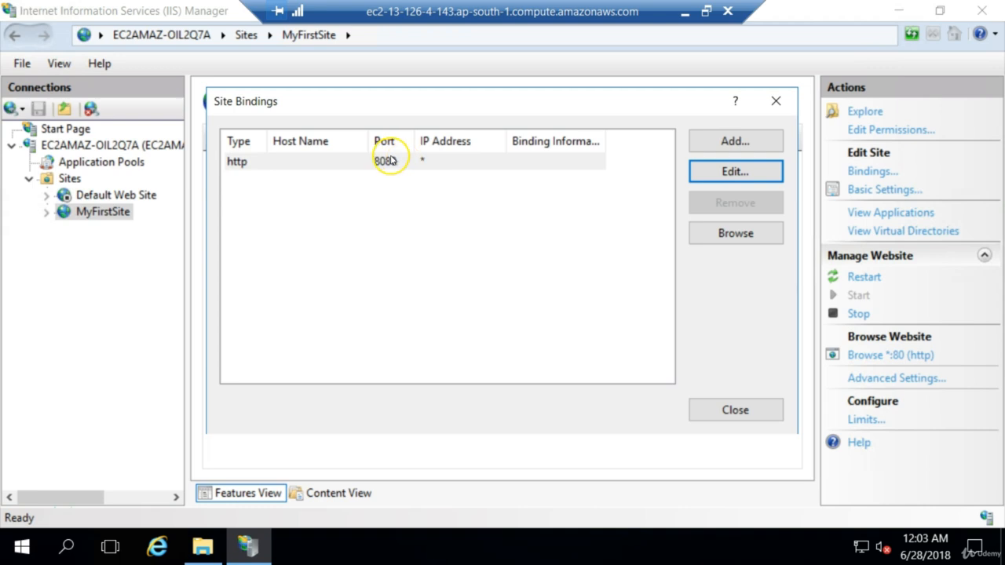
pyautogui.click(712, 409)
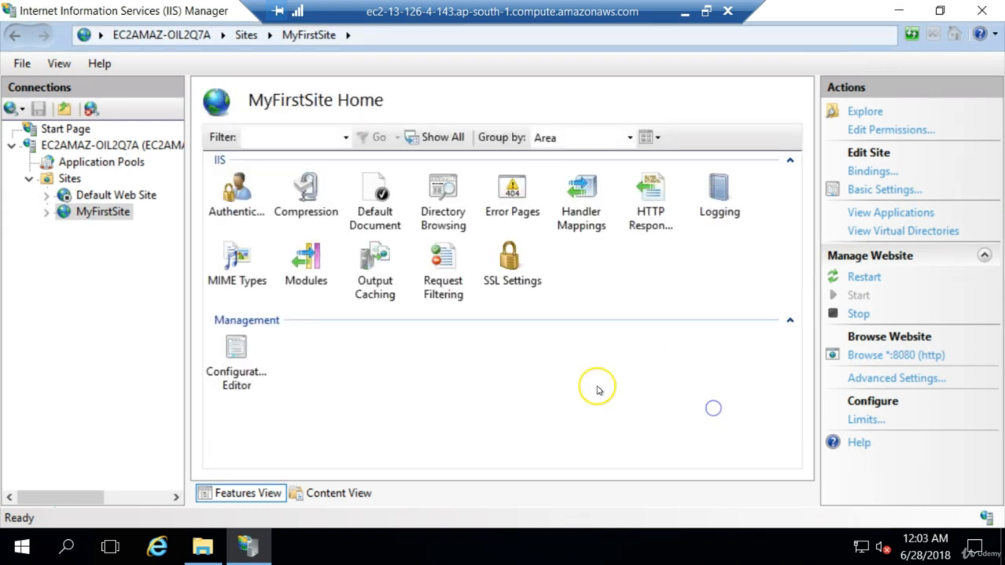
# Start the Default Web Site again alongside MyFirstSite.
pyautogui.click(114, 198)
pyautogui.rightClick(114, 202)
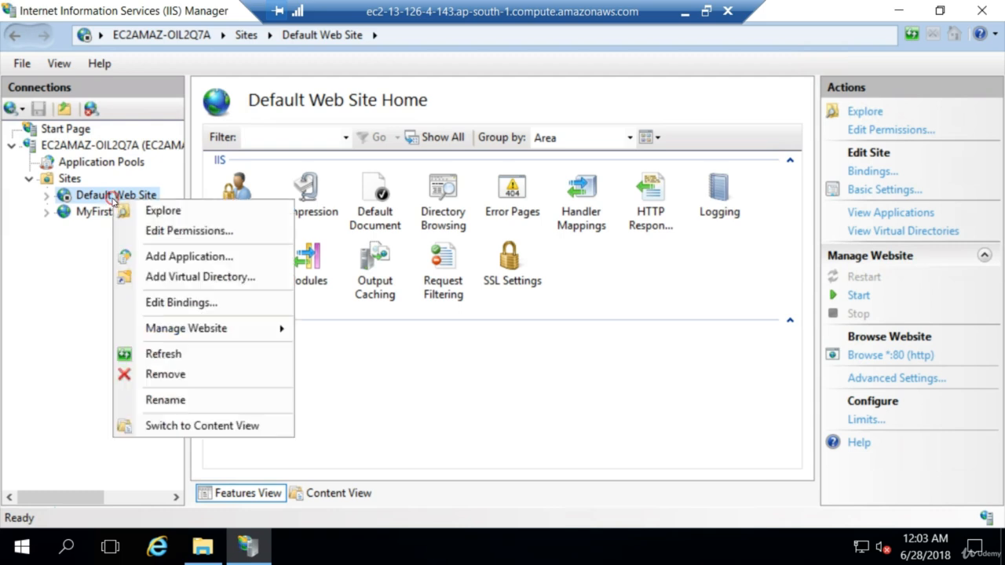
pyautogui.moveTo(212, 326)
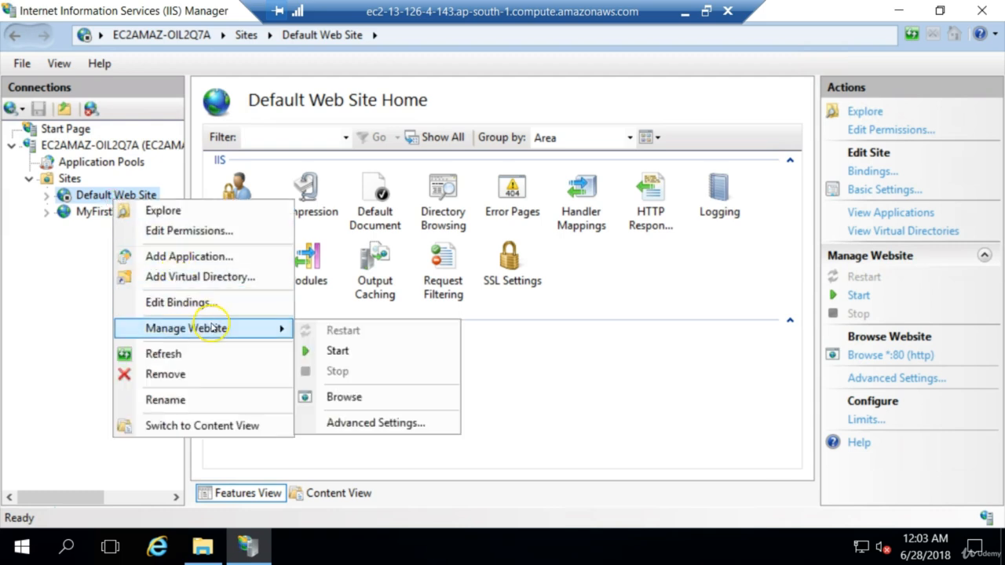
pyautogui.click(352, 353)
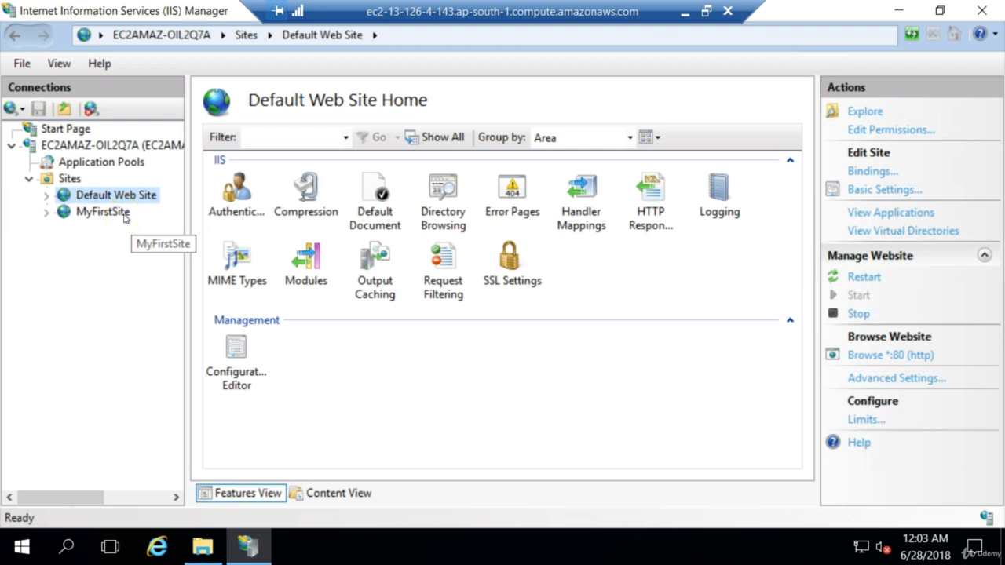
# Open the index file from the MyFirstSite folder in Notepad and maximize the editor.
pyautogui.moveTo(206, 551)
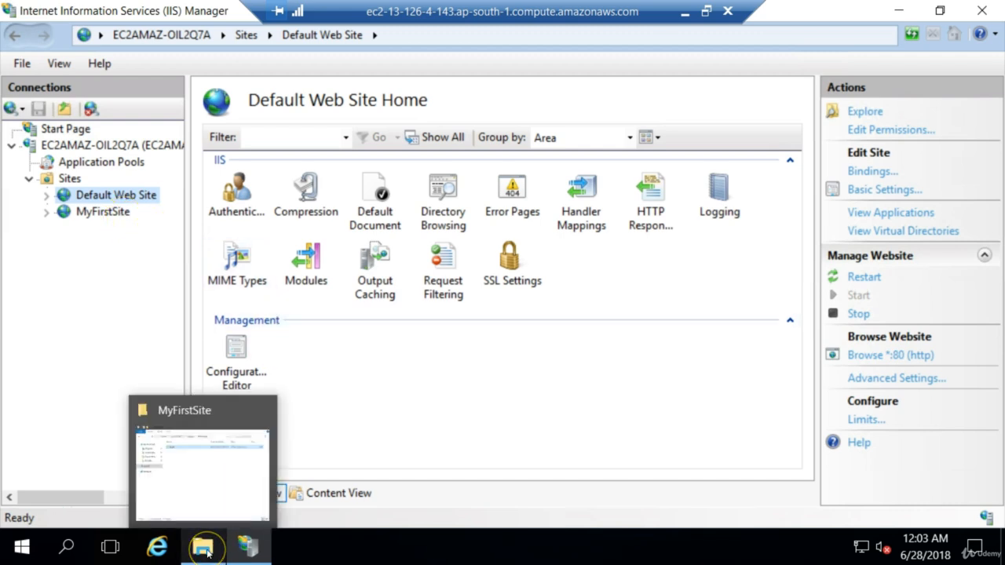
pyautogui.click(211, 492)
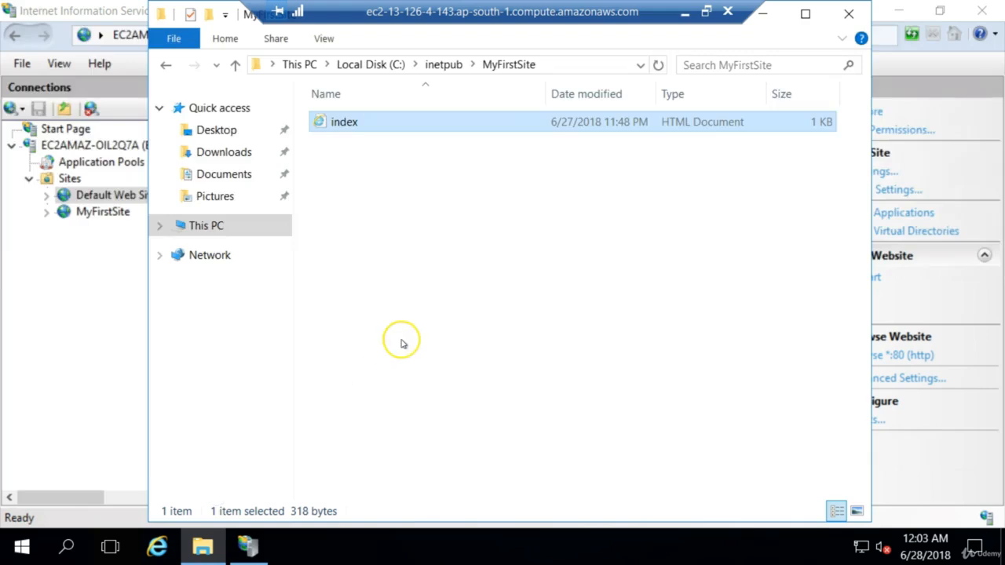
pyautogui.rightClick(384, 124)
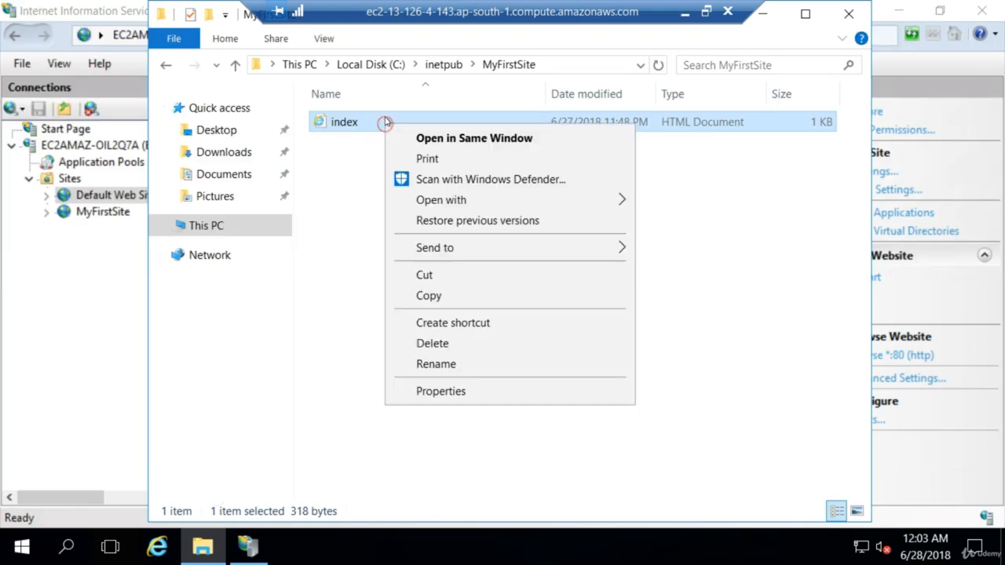
pyautogui.moveTo(524, 204)
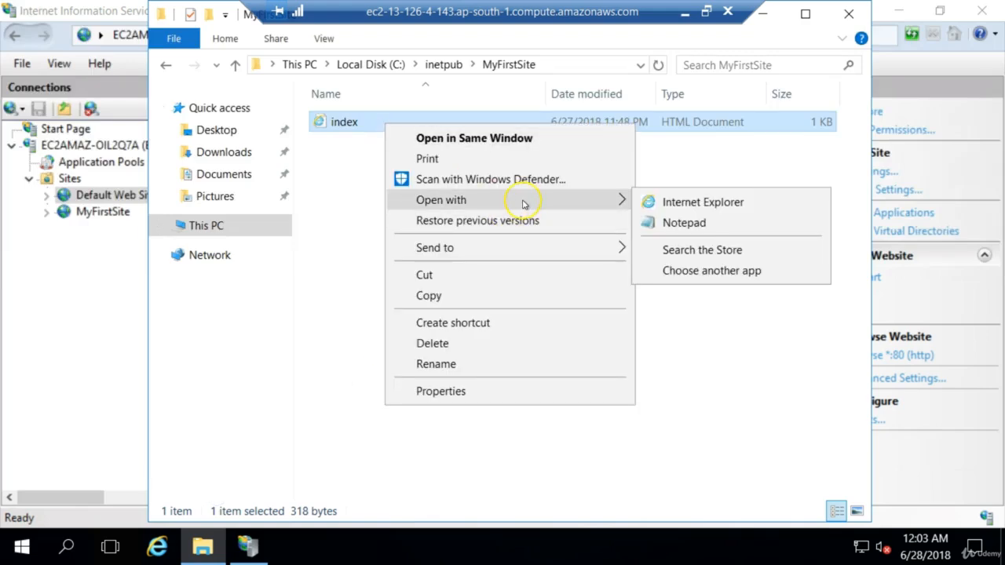
pyautogui.click(668, 223)
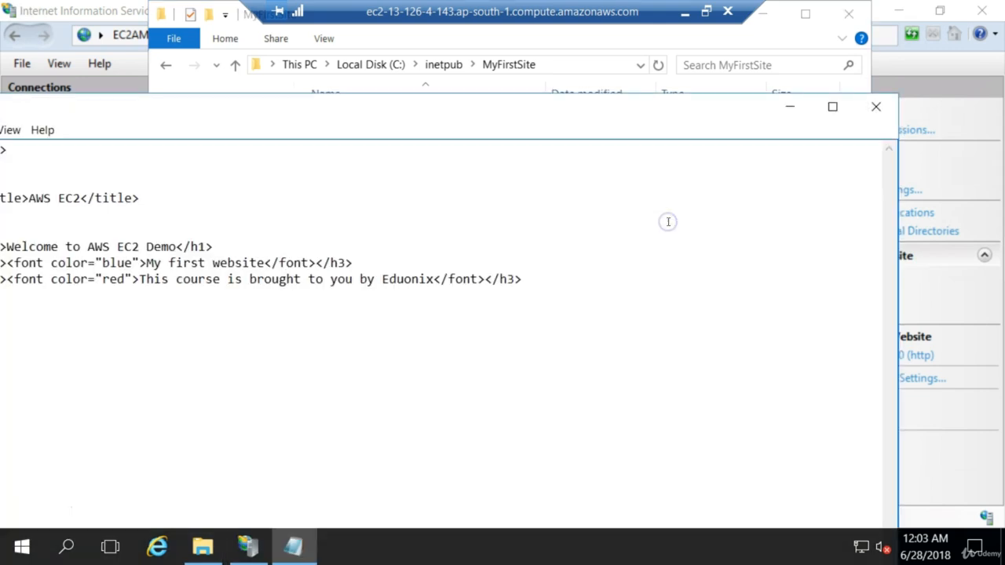
pyautogui.click(830, 110)
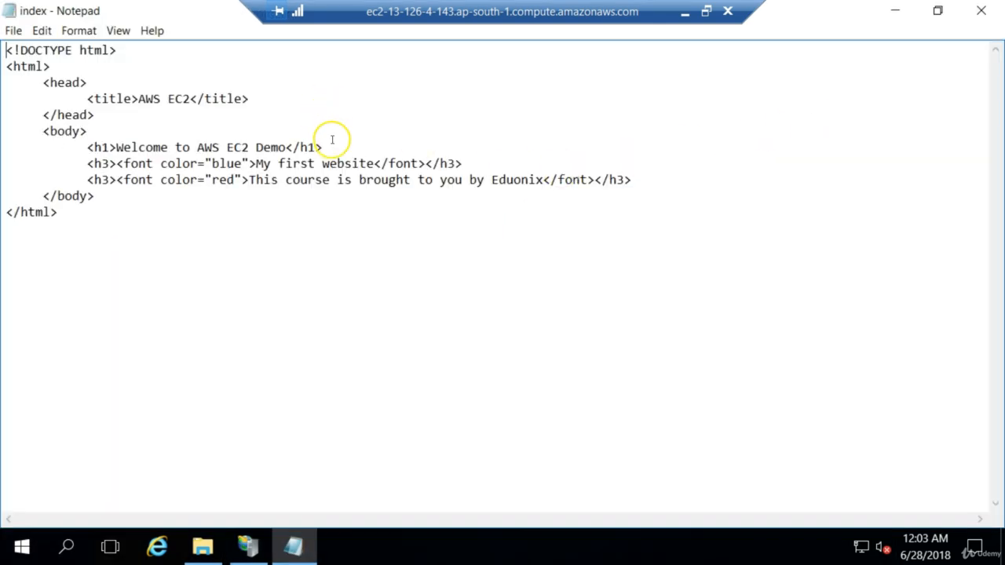
# Append "at port 8080" to the "My first website" line and copy the added phrase.
pyautogui.click(373, 163)
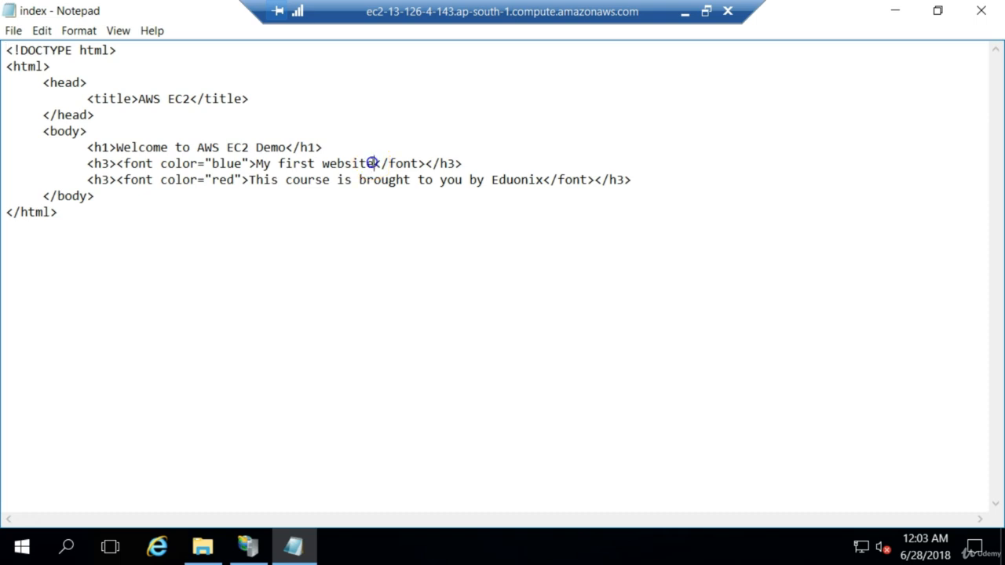
pyautogui.write('at por')
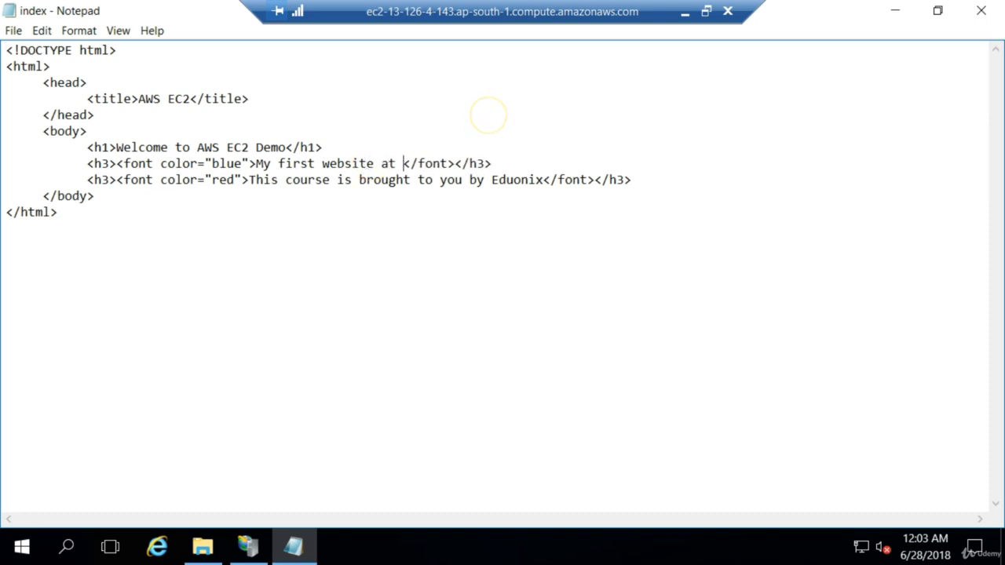
pyautogui.write('t ')
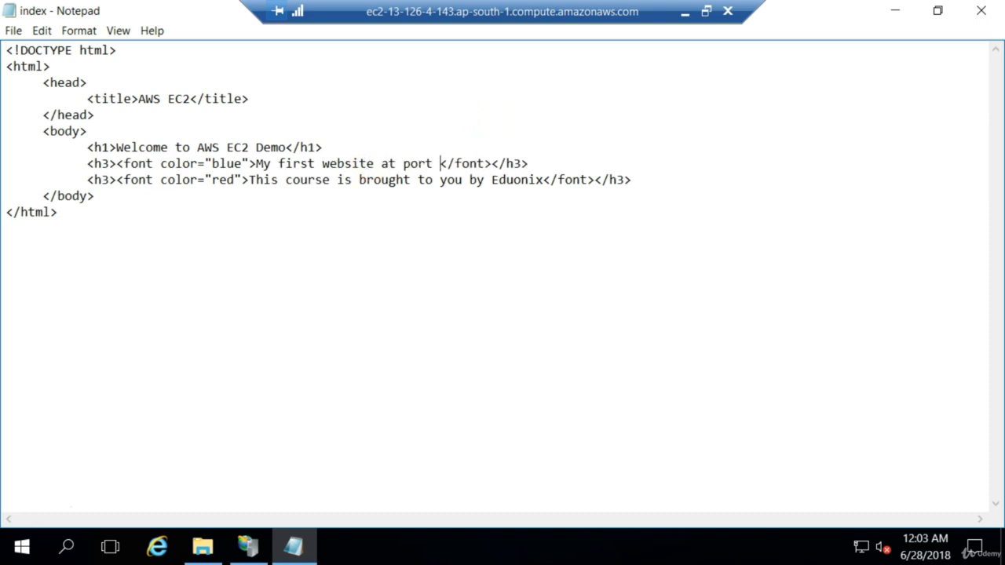
pyautogui.write('8080')
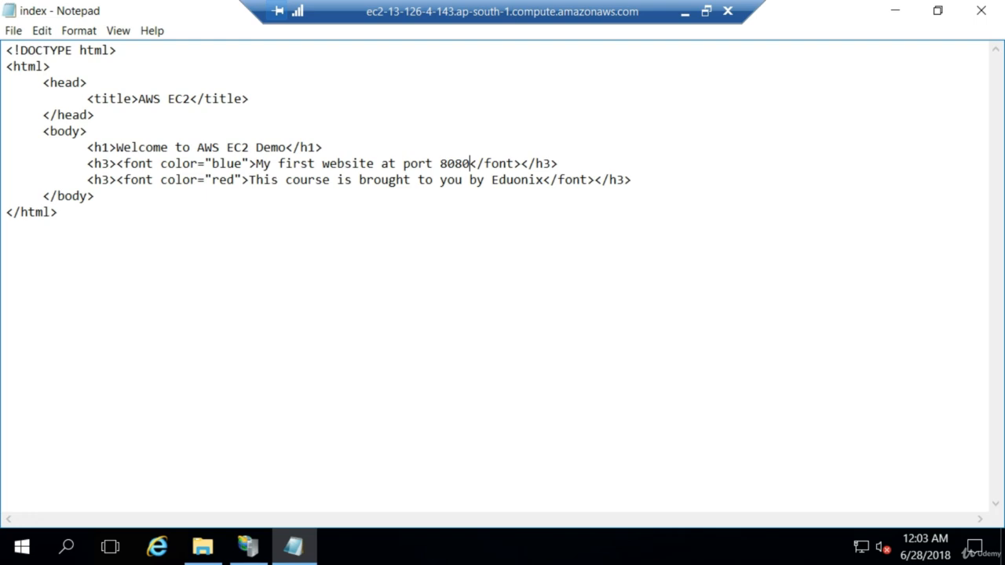
pyautogui.hotkey('shift', 'Left')
pyautogui.hotkey('shift', 'Left')
pyautogui.hotkey('shift', 'Left')
pyautogui.hotkey('shift', 'Left')
pyautogui.hotkey('shift', 'Left')
pyautogui.hotkey('shift', 'Left')
pyautogui.hotkey('shift', 'Left')
pyautogui.hotkey('shift', 'Left')
pyautogui.hotkey('shift', 'Left')
pyautogui.hotkey('shift', 'Left')
pyautogui.hotkey('shift', 'Left')
pyautogui.hotkey('shift', 'Left')
pyautogui.hotkey('shift', 'Left')
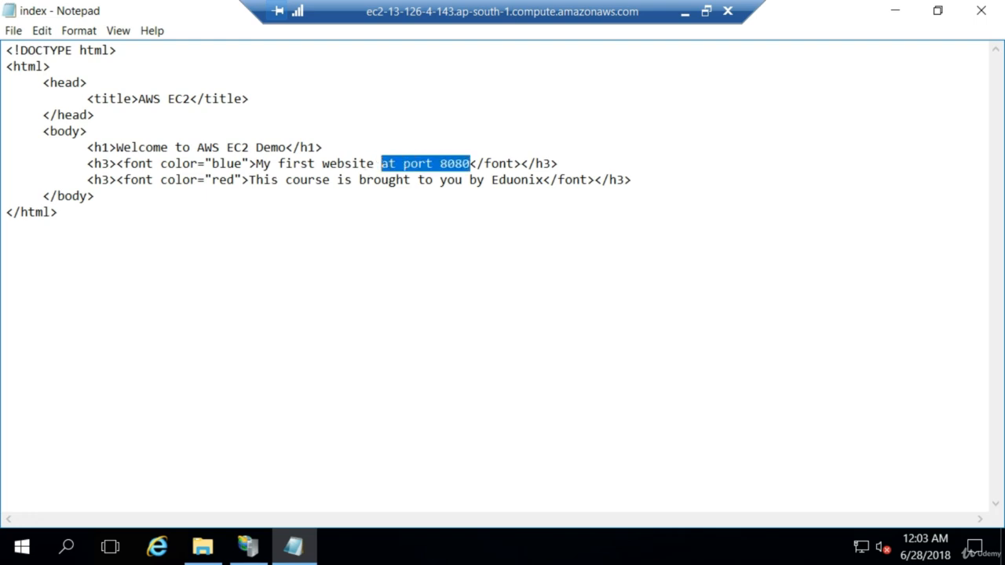
# Close the MyFirstSite index file and save its changes.
pyautogui.click(741, 110)
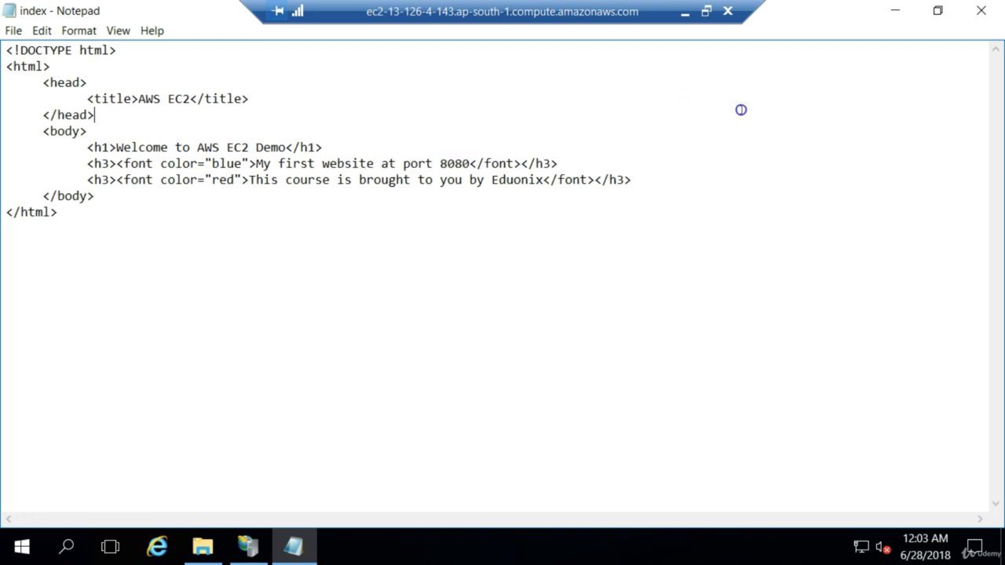
pyautogui.click(982, 14)
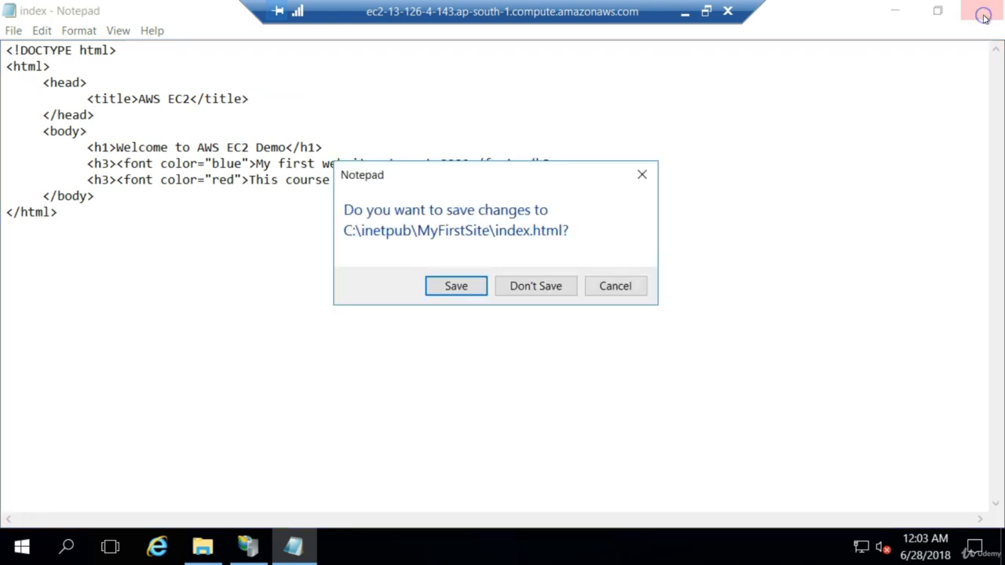
pyautogui.click(471, 286)
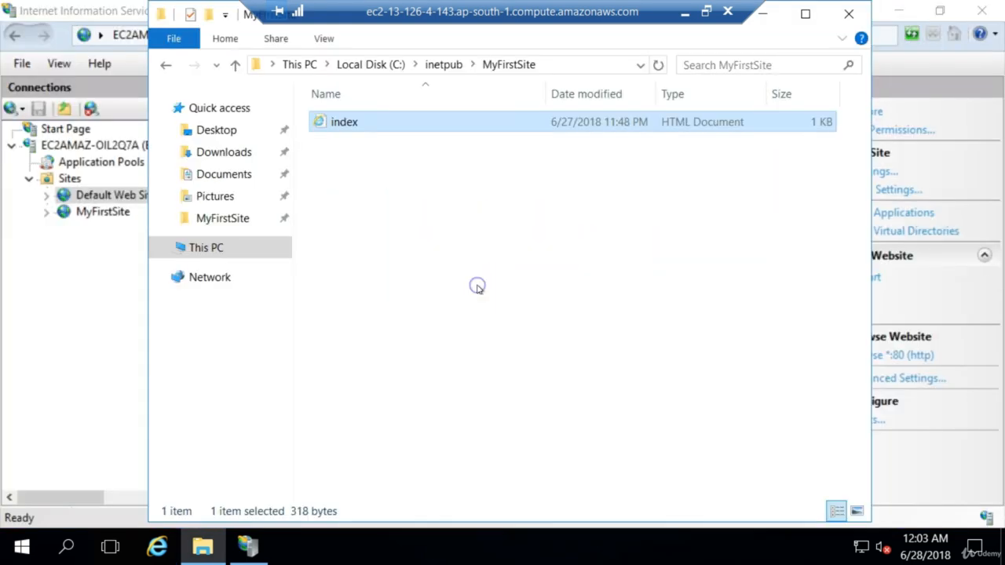
# Open the index file from the inetpub wwwroot folder in Notepad and maximize the editor.
pyautogui.click(445, 64)
pyautogui.doubleClick(366, 241)
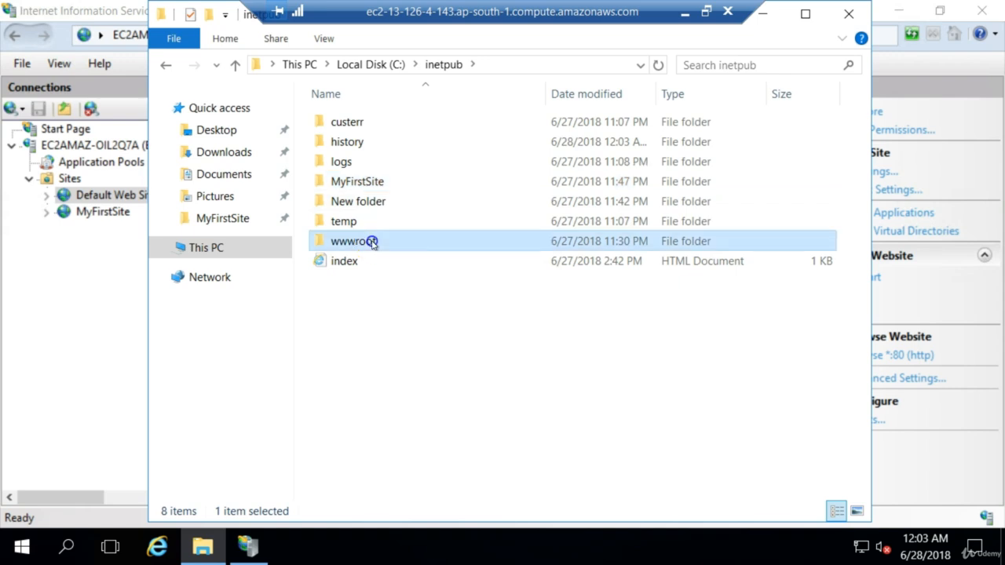
pyautogui.click(369, 166)
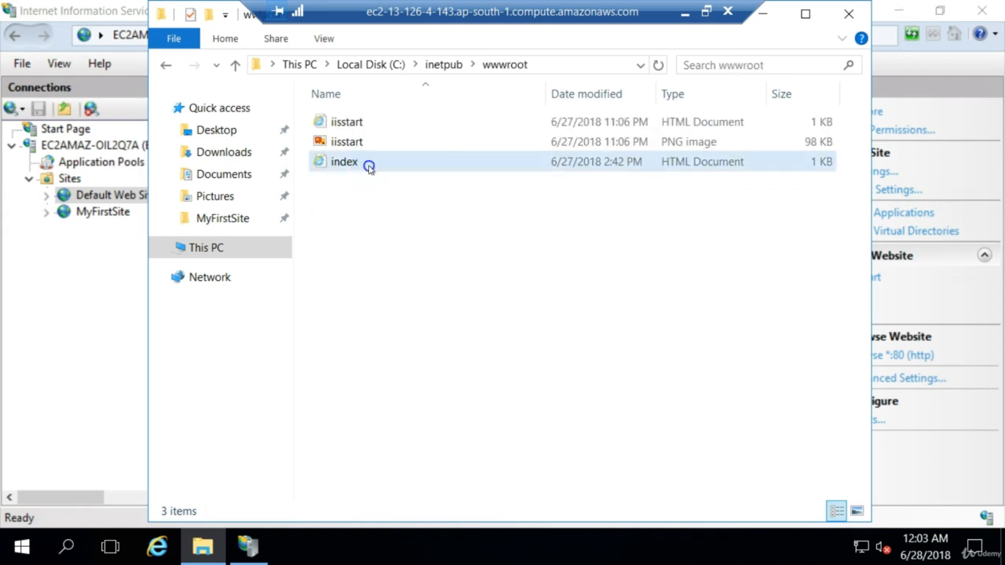
pyautogui.rightClick(369, 167)
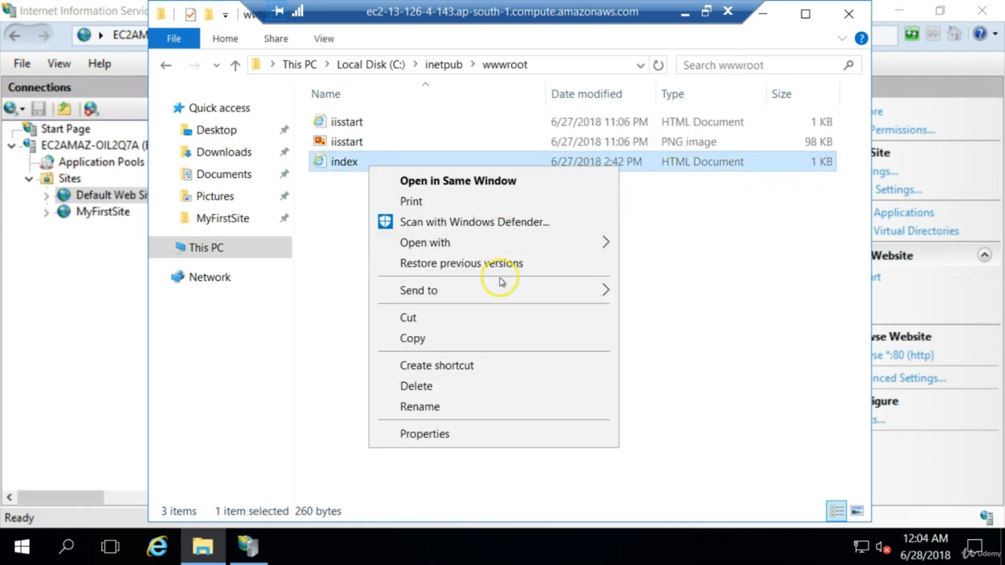
pyautogui.moveTo(499, 252)
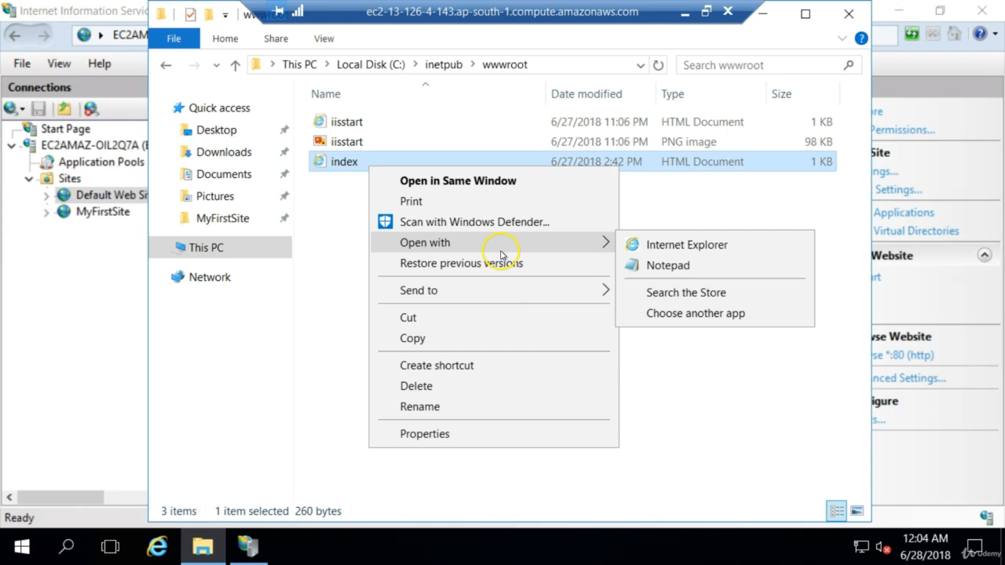
pyautogui.click(680, 265)
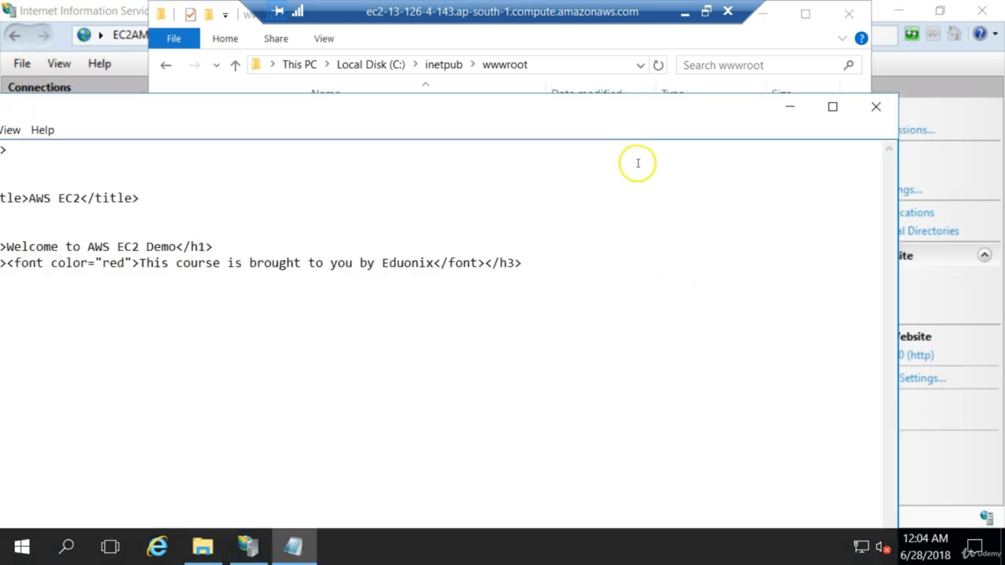
pyautogui.click(831, 110)
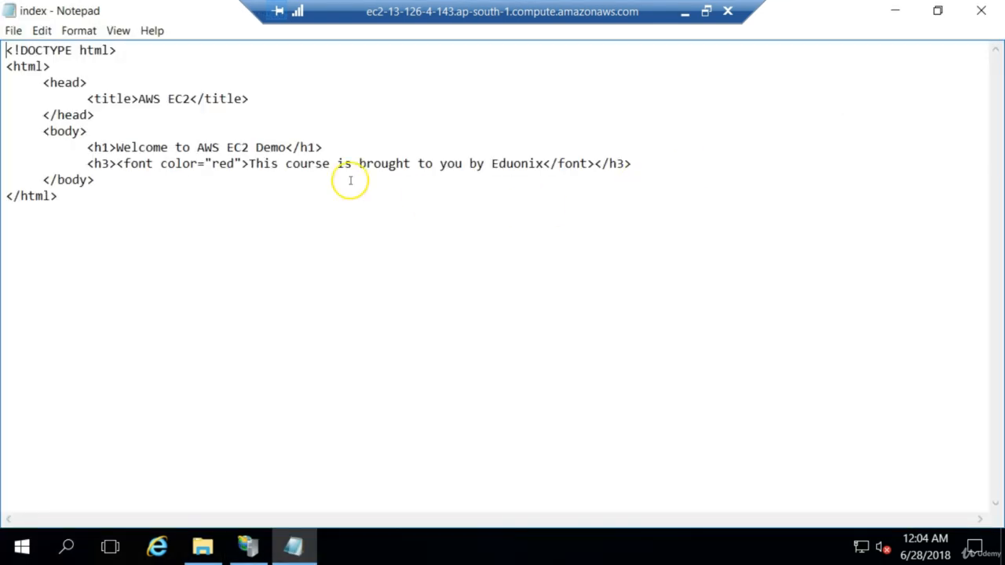
# Append "at port 80" to the "Welcome to AWS EC2 Demo" heading, then save and close the file.
pyautogui.click(287, 147)
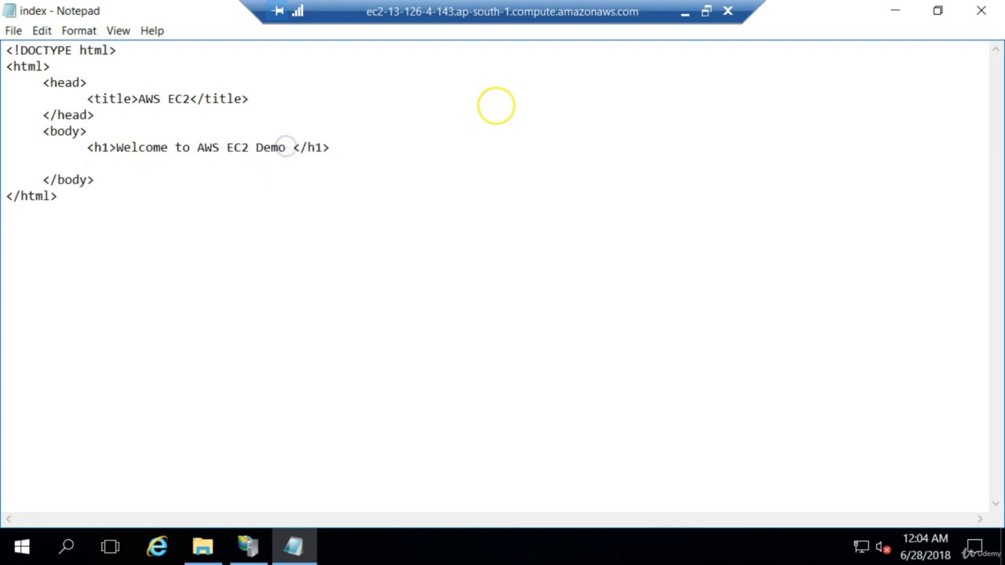
pyautogui.write('at port 8080')
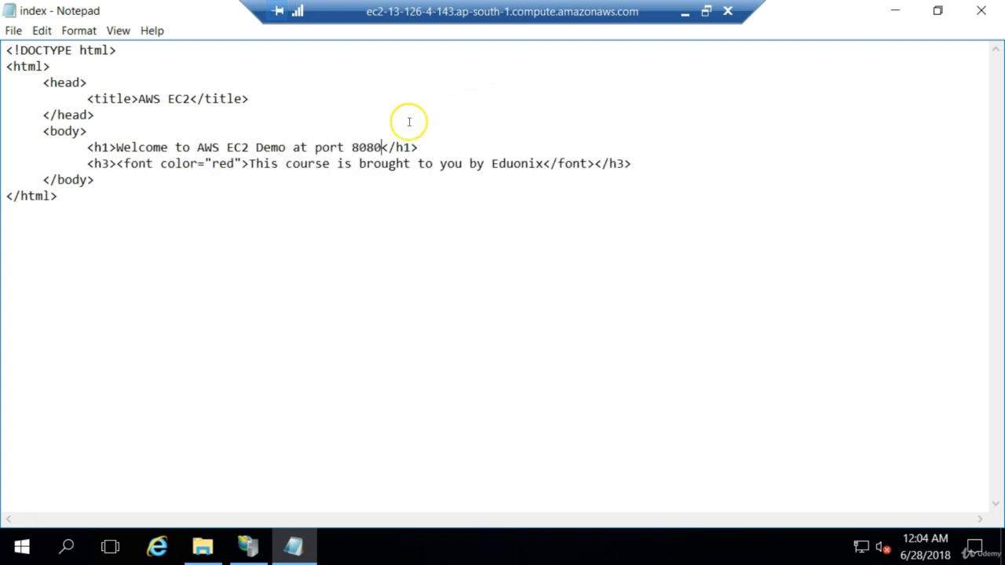
pyautogui.press('BackSpace')
pyautogui.press('BackSpace')
pyautogui.click(982, 11)
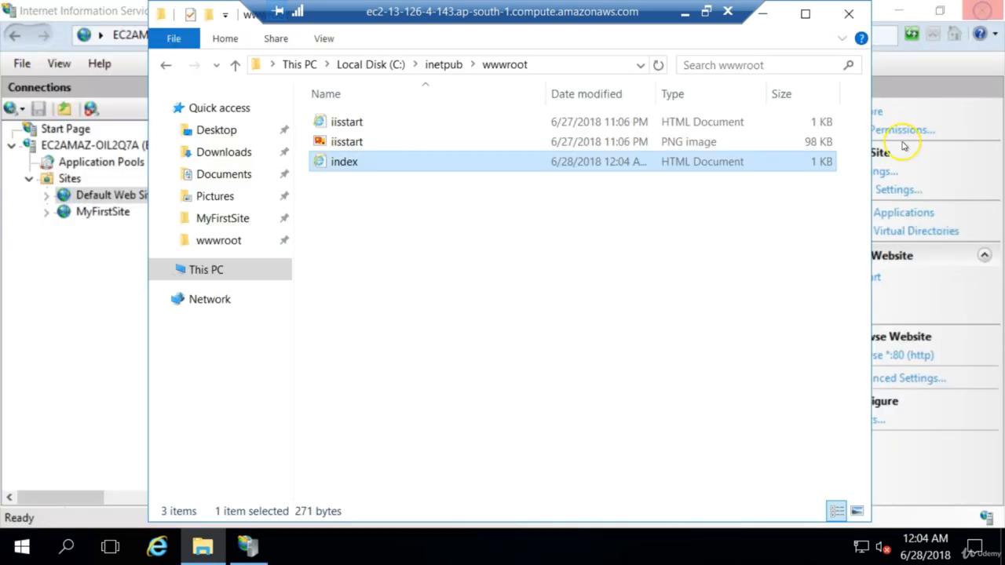
# Minimize the remote desktop session, switch to Chrome and load 13.126.4.143 again.
pyautogui.click(684, 15)
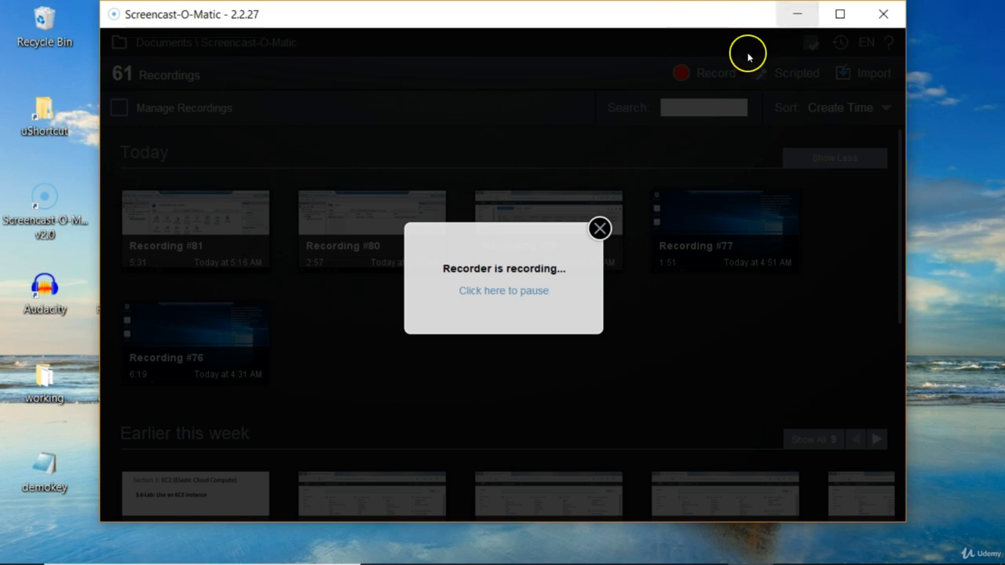
pyautogui.moveTo(558, 560)
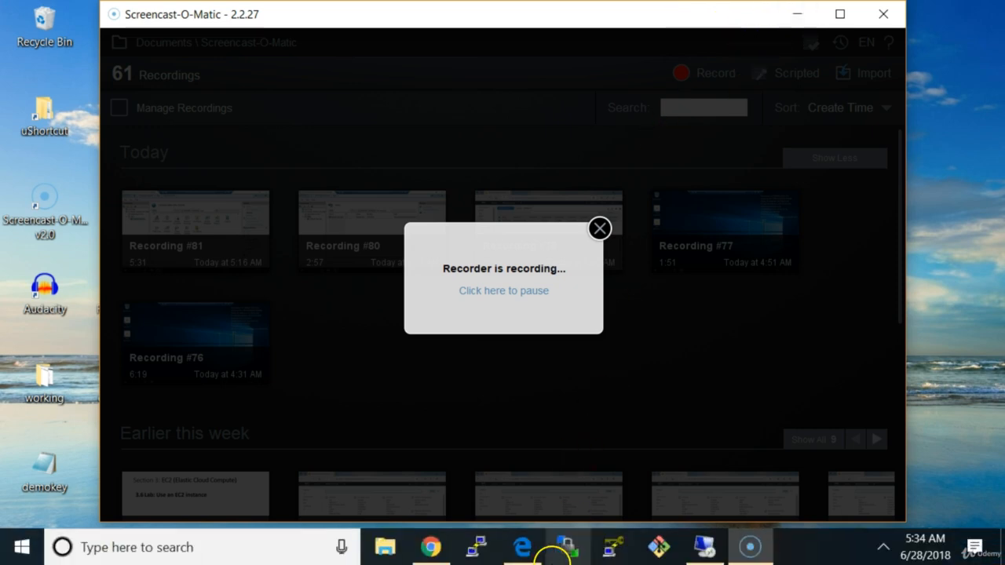
pyautogui.click(447, 551)
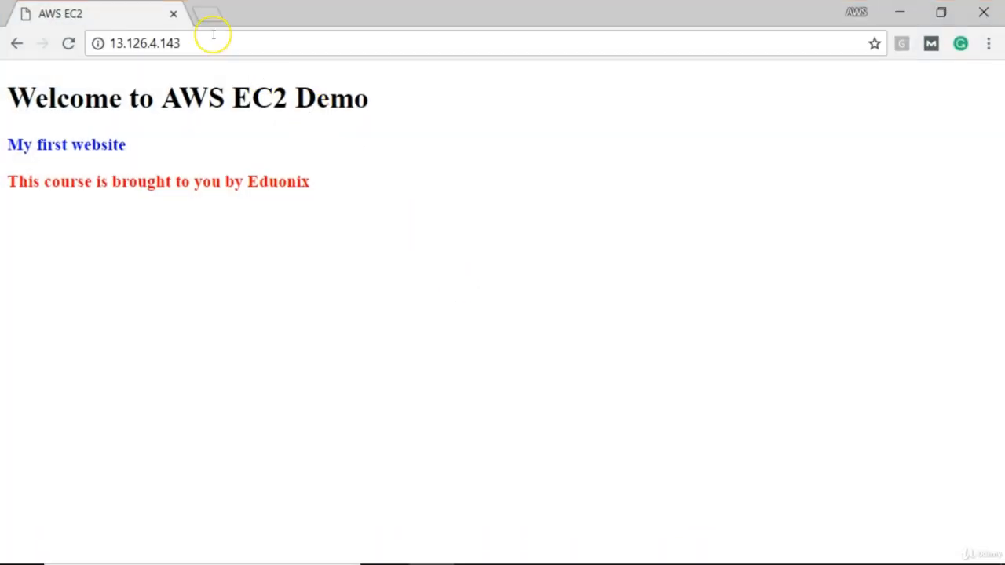
pyautogui.click(209, 43)
pyautogui.click(209, 43)
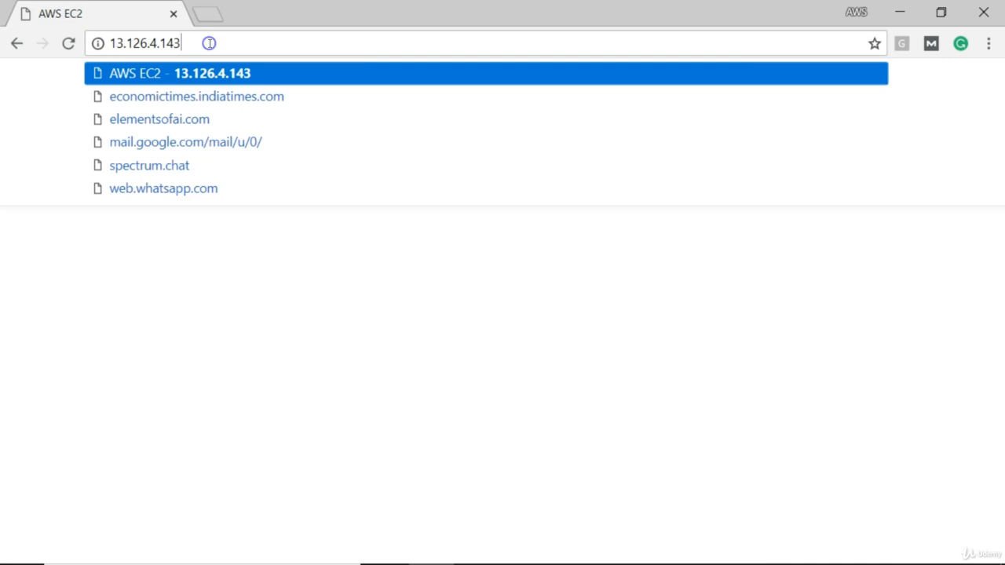
pyautogui.press('Return')
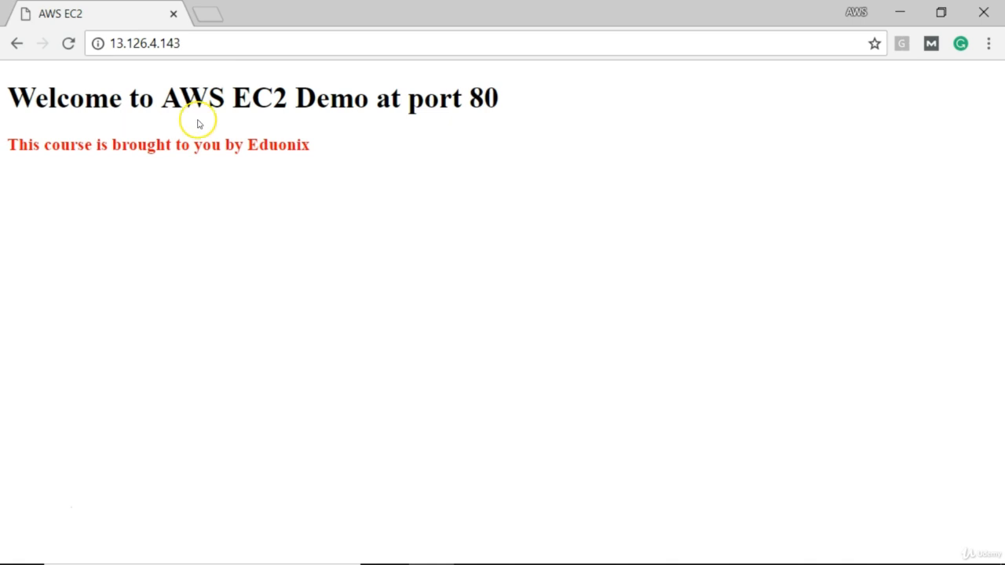
# Load the site with the explicit port as 13.126.4.143:80.
pyautogui.click(220, 47)
pyautogui.click(220, 47)
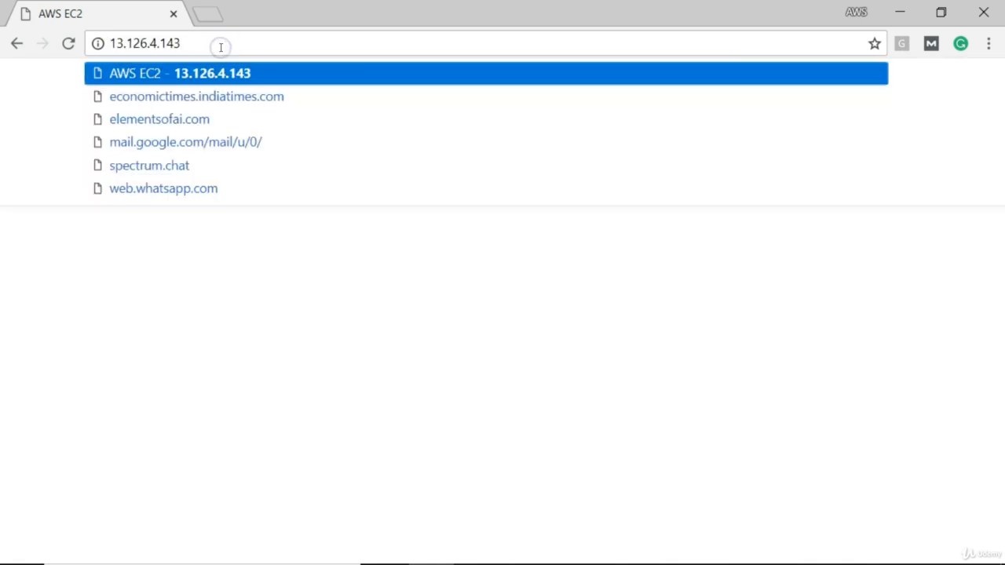
pyautogui.write(':80')
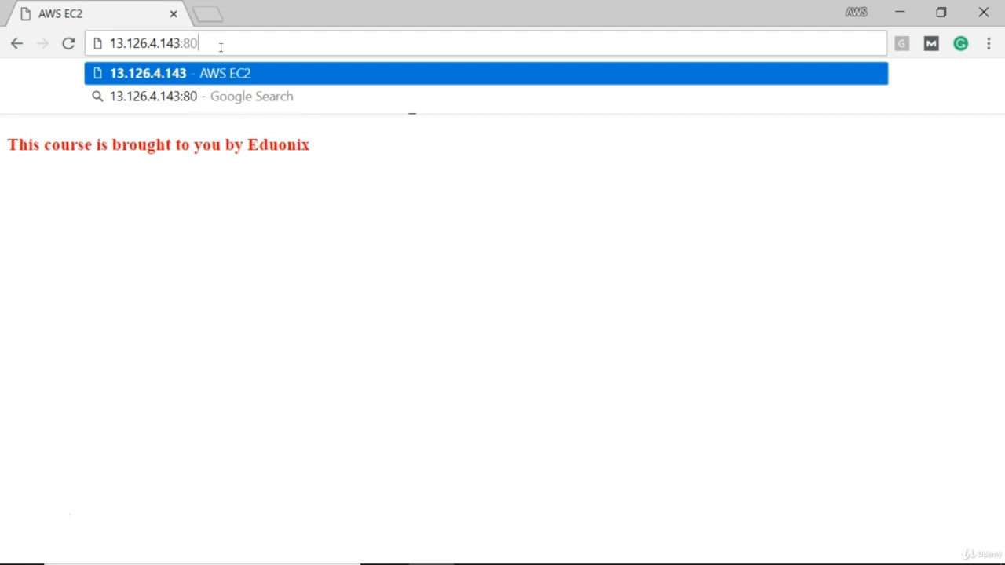
pyautogui.press('Return')
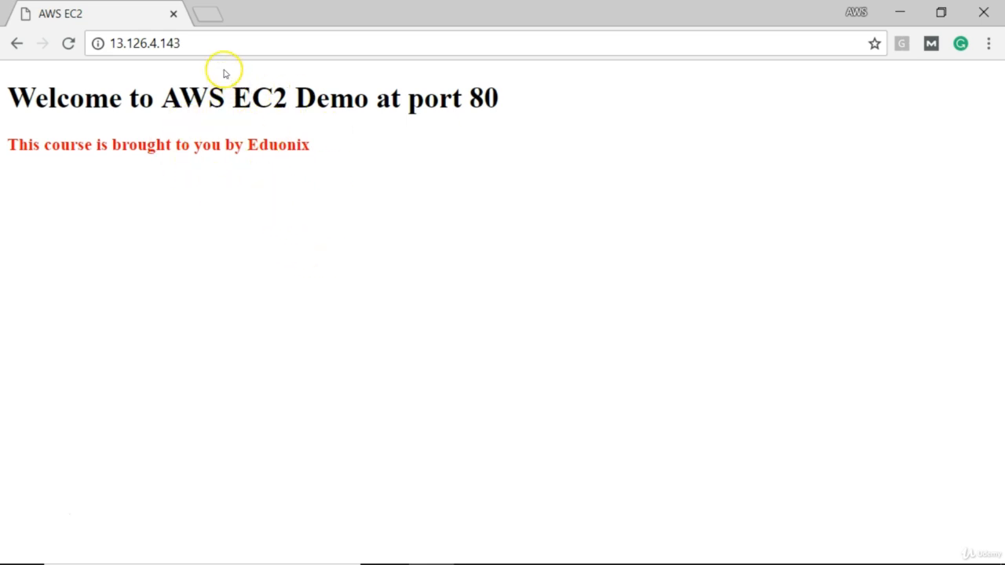
pyautogui.click(223, 44)
pyautogui.hotkey('ctrl', 'c')
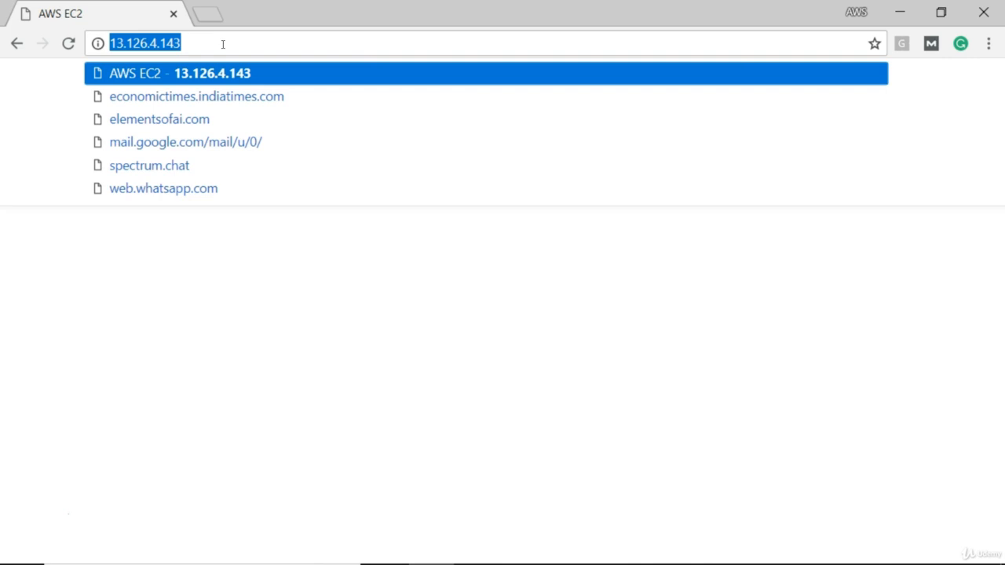
pyautogui.click(209, 11)
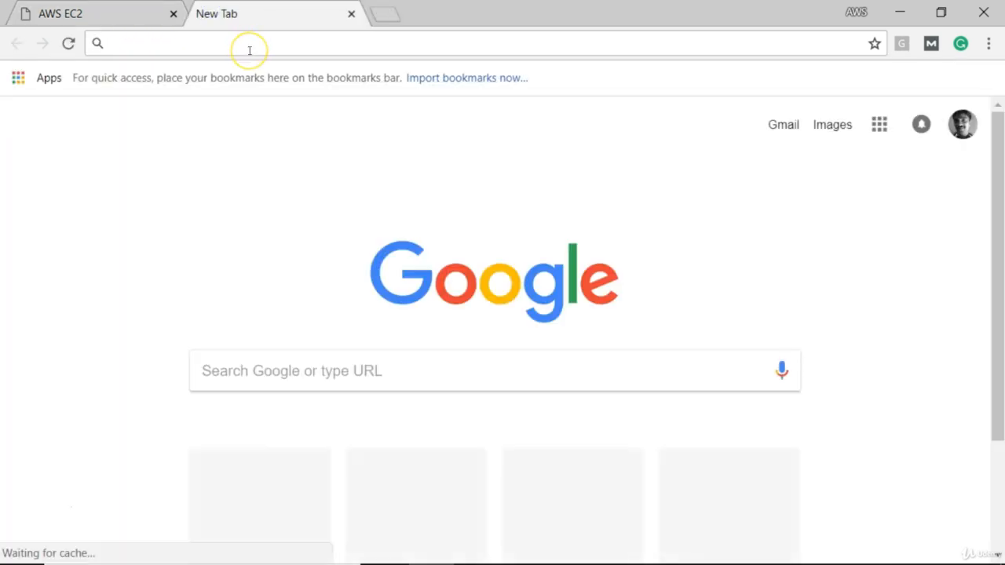
pyautogui.hotkey('ctrl', 'v')
pyautogui.press('Return')
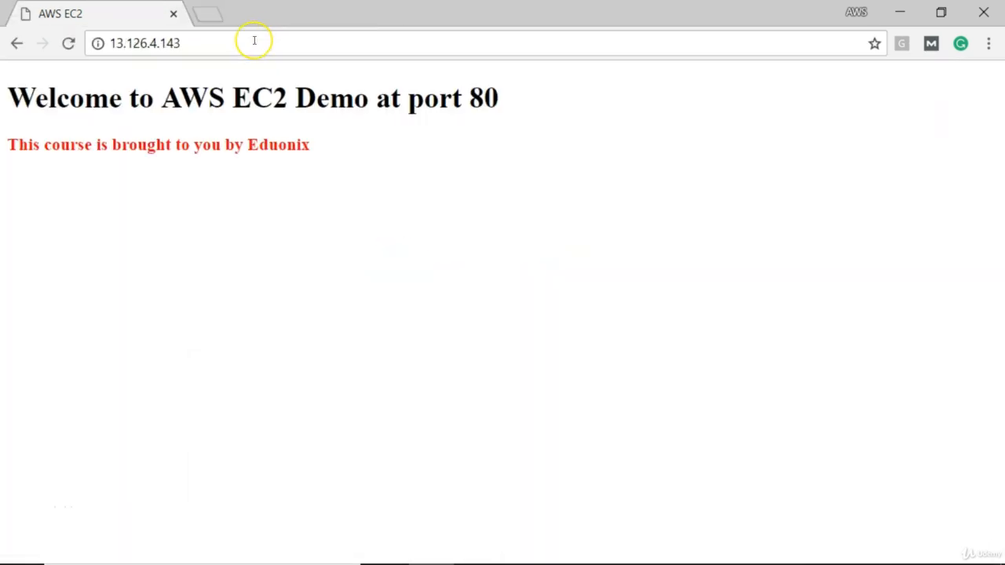
# Open the same site address, 13.126.4.143, in a second browser tab.
pyautogui.click(248, 42)
pyautogui.hotkey('ctrl', 'c')
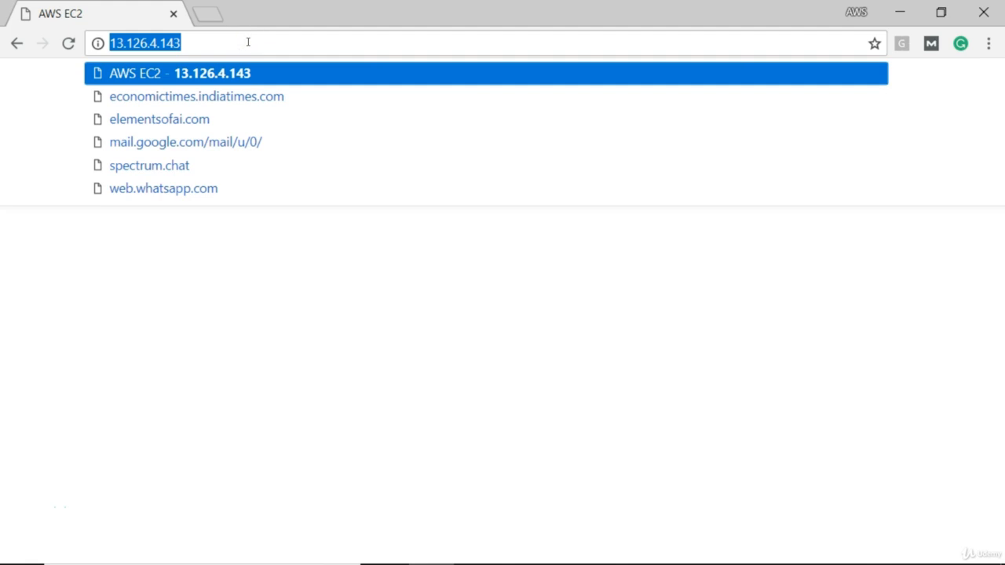
pyautogui.click(212, 14)
pyautogui.hotkey('ctrl', 'v')
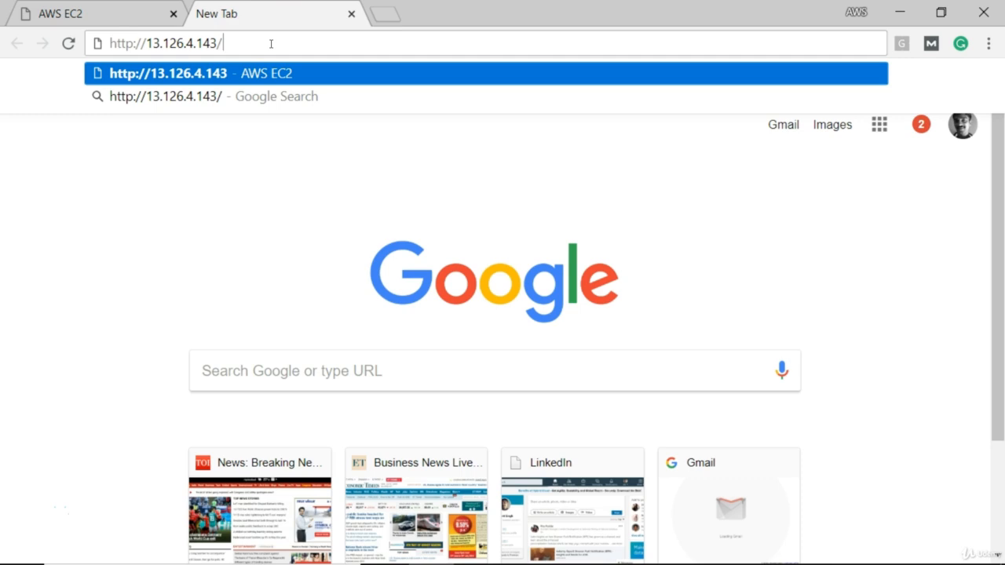
pyautogui.press('Return')
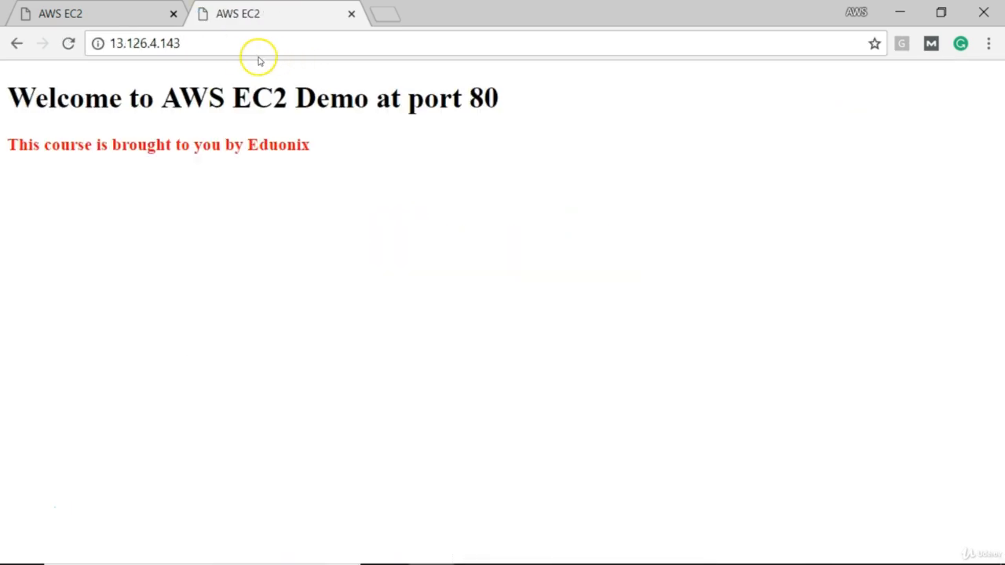
# Load 13.126.4.143:8080 in the second browser tab to check the site on port 8080.
pyautogui.click(246, 49)
pyautogui.click(245, 49)
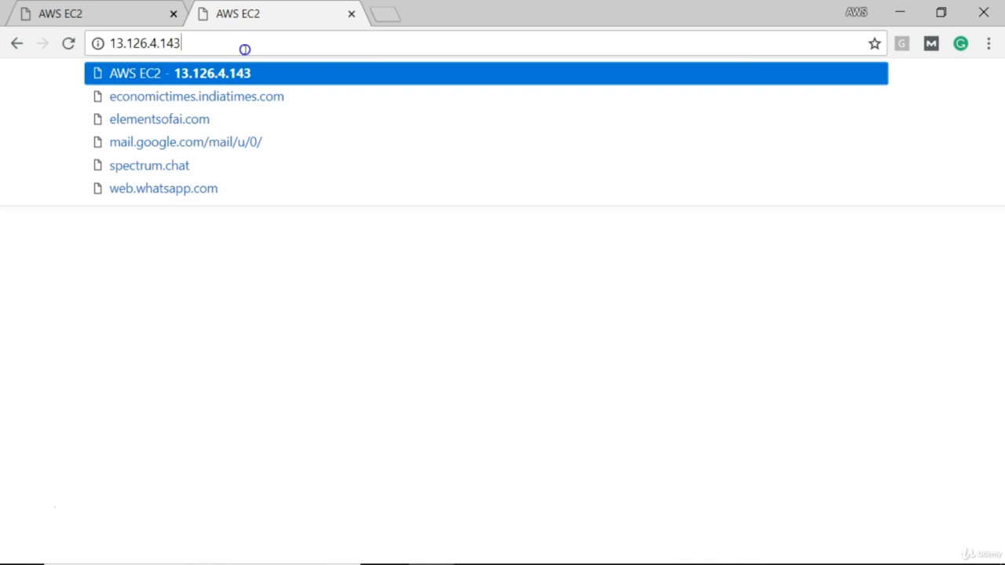
pyautogui.write(':80')
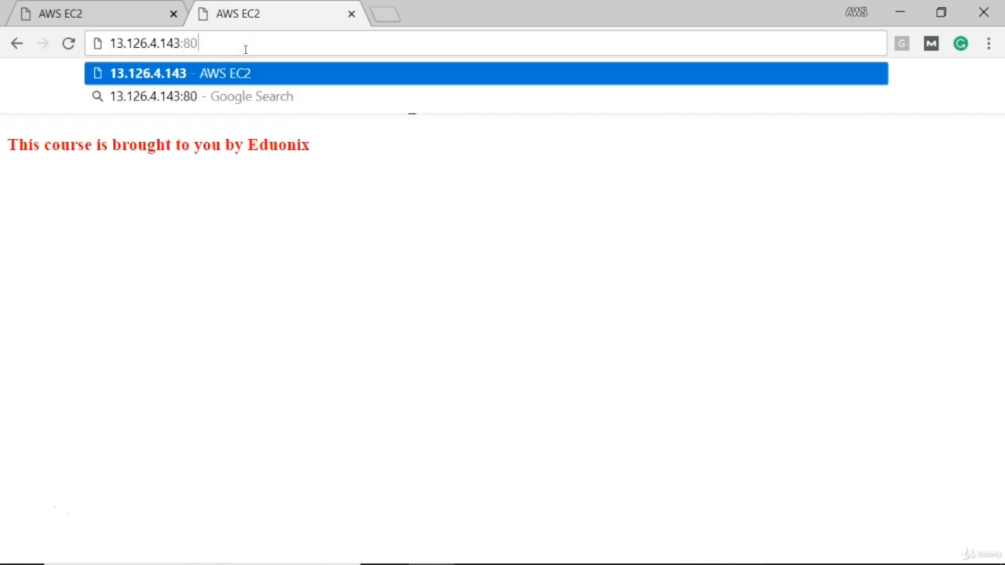
pyautogui.write('80')
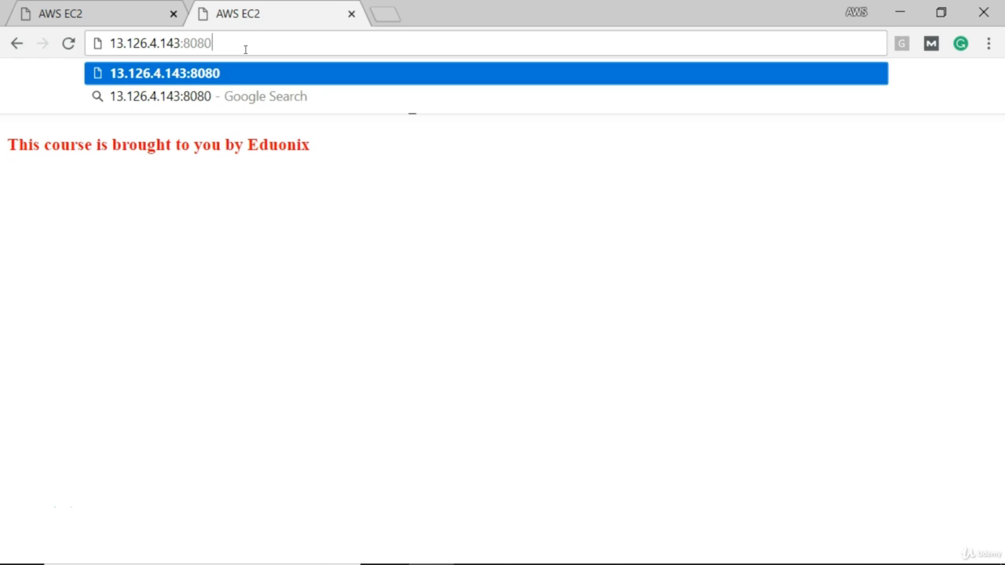
pyautogui.press('Return')
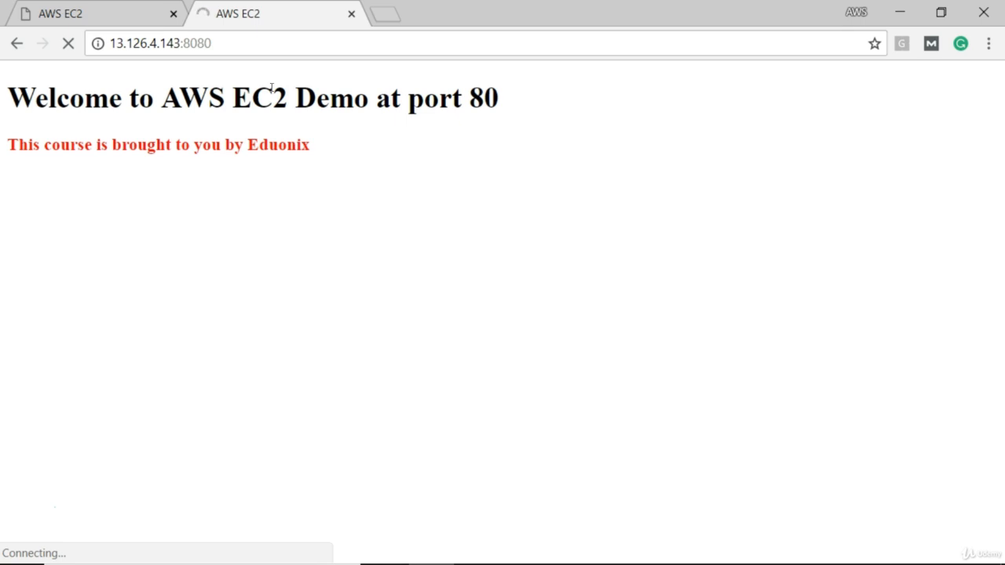
# Open 13.126.4.143:8080 in a third browser tab and compare it with the second tab.
pyautogui.click(245, 44)
pyautogui.hotkey('ctrl', 'c')
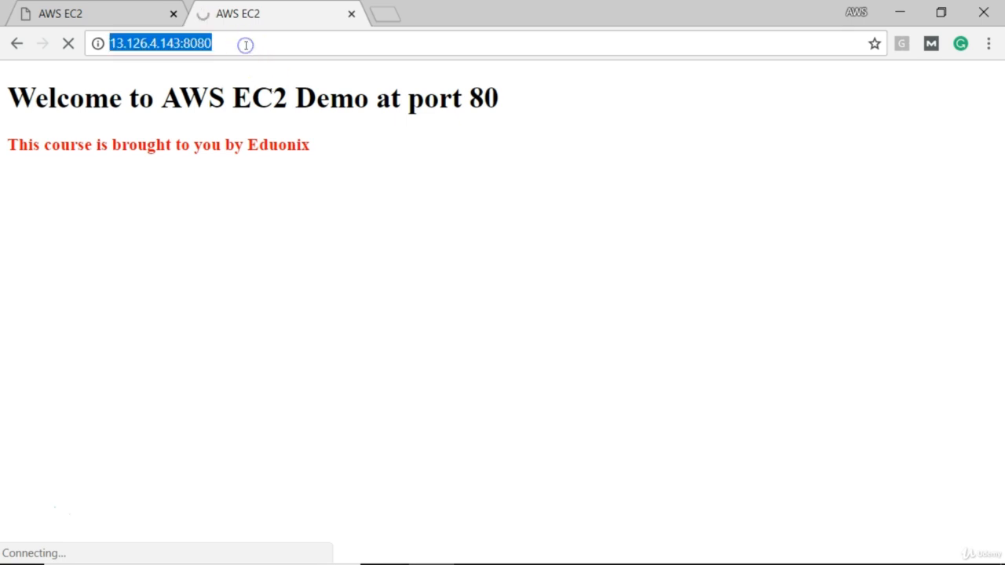
pyautogui.click(384, 14)
pyautogui.hotkey('ctrl', 'v')
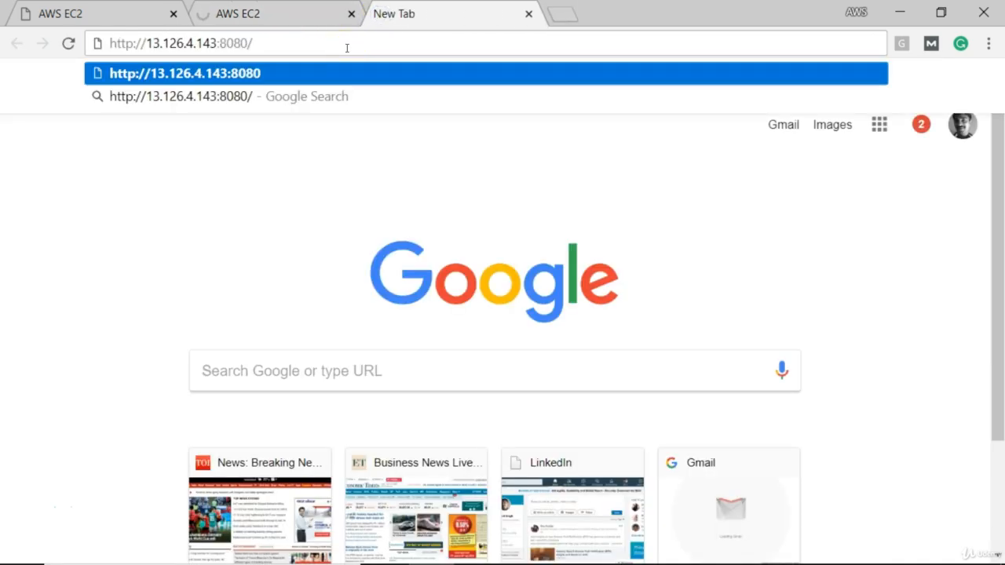
pyautogui.press('Return')
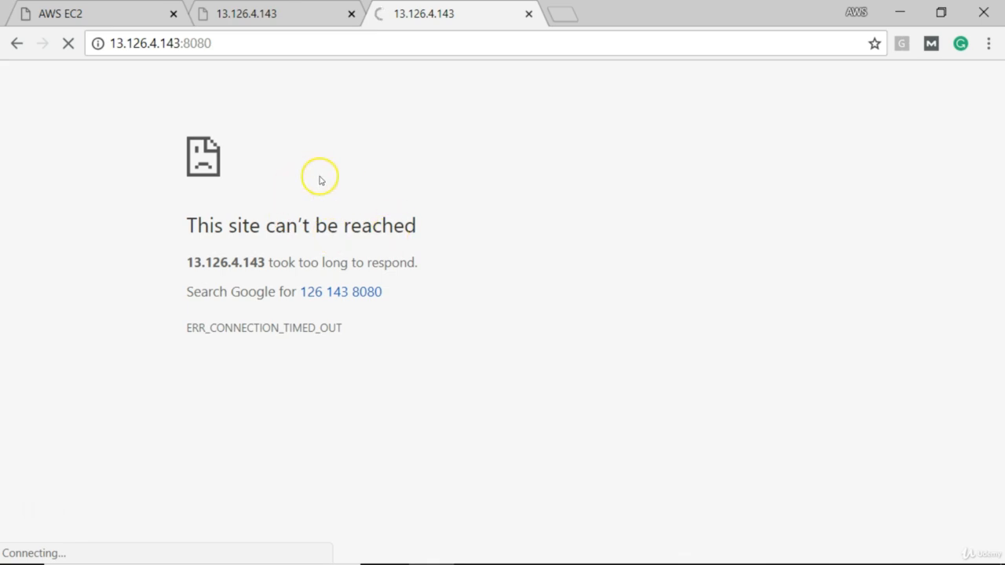
pyautogui.click(249, 12)
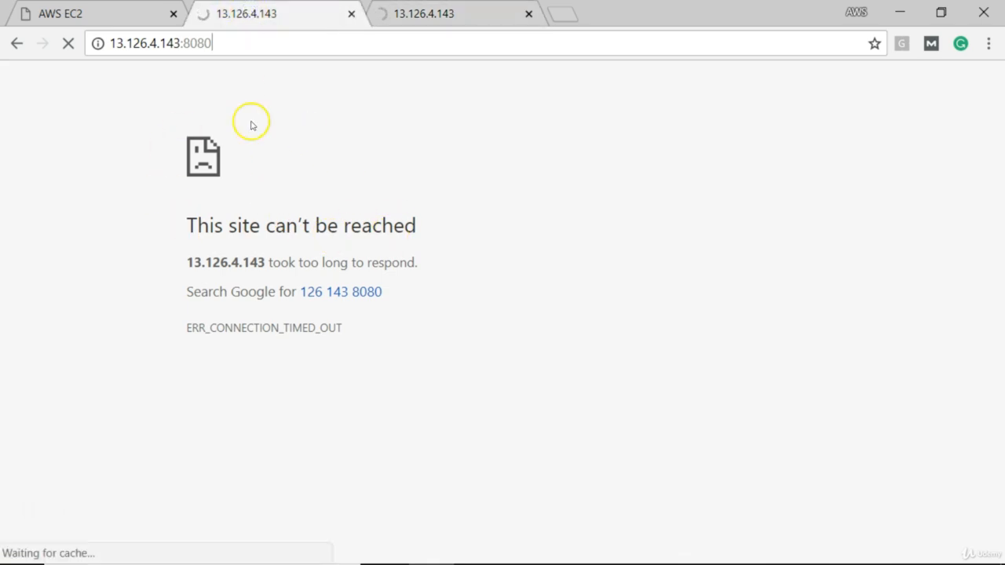
pyautogui.click(421, 17)
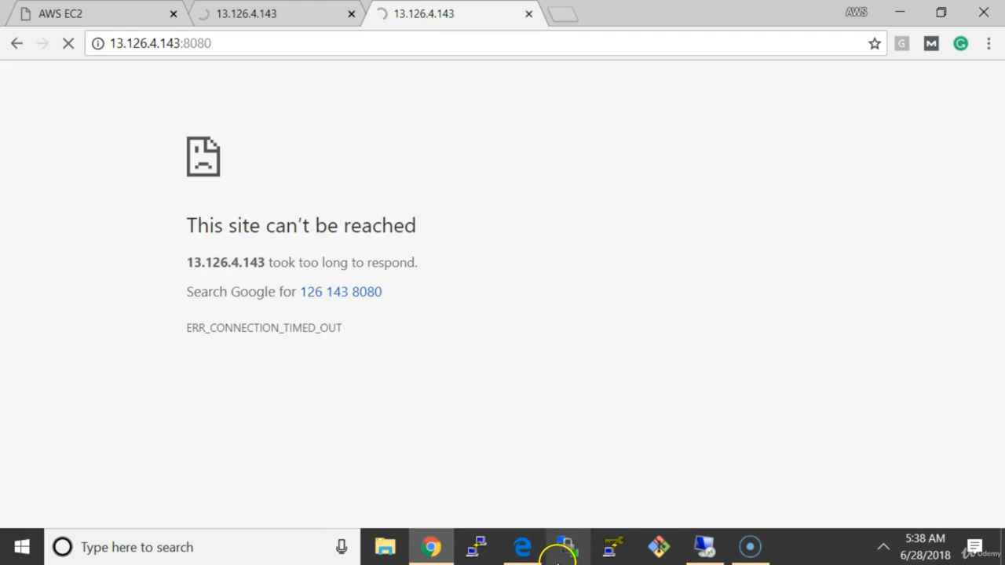
# Switch to the EC2 console in Edge and show the inbound rules of the instance's MySG security group.
pyautogui.click(524, 548)
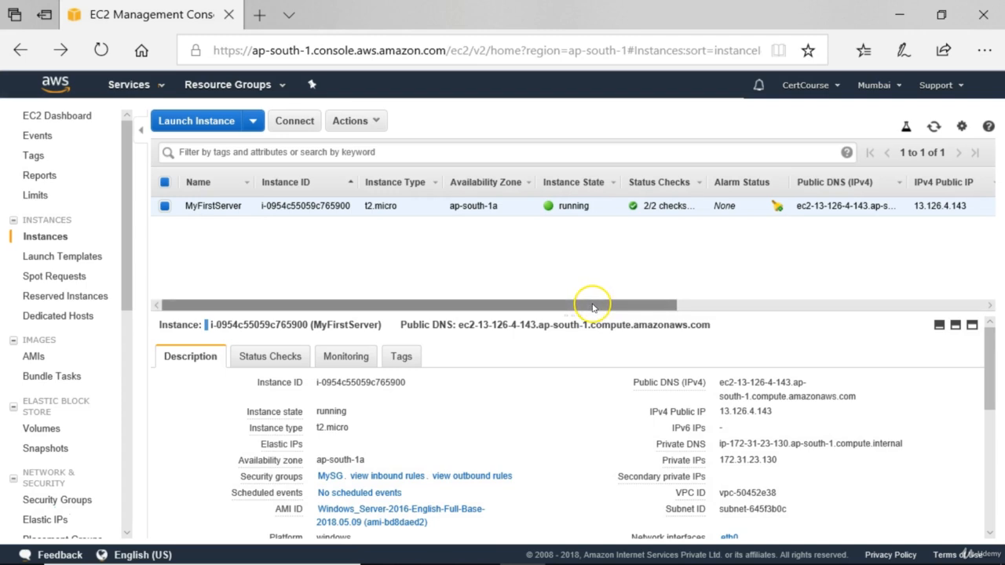
pyautogui.moveTo(298, 466)
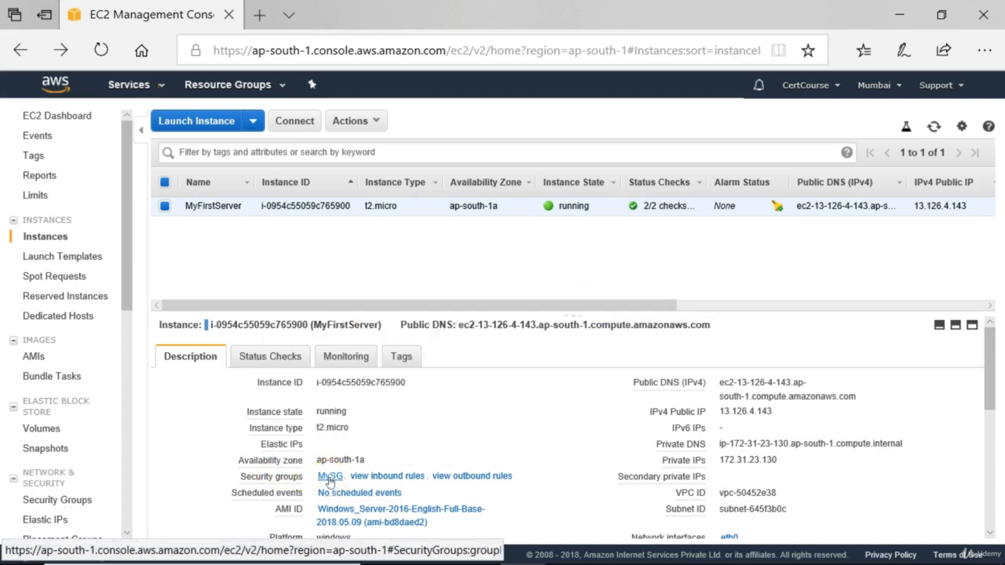
pyautogui.click(328, 477)
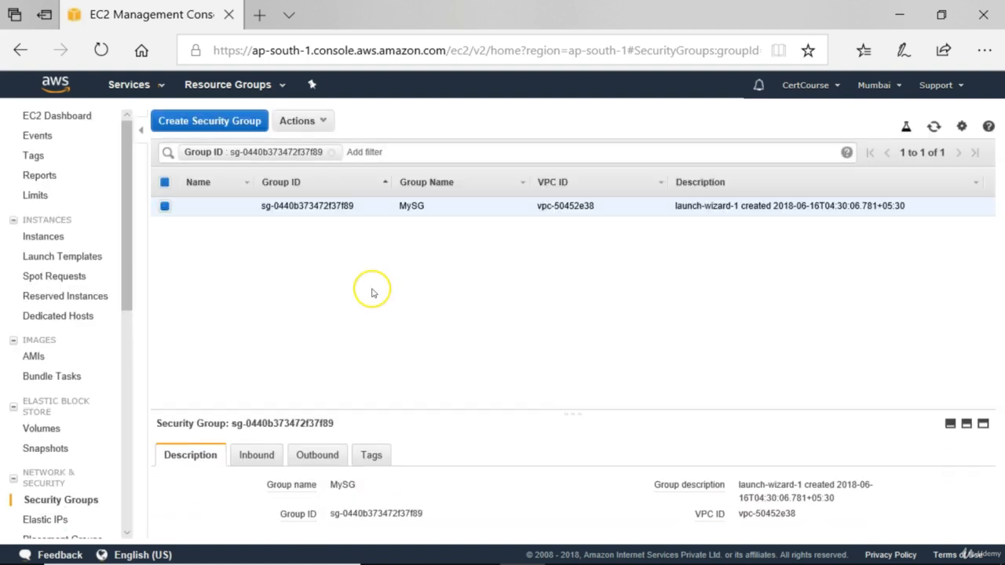
pyautogui.click(250, 457)
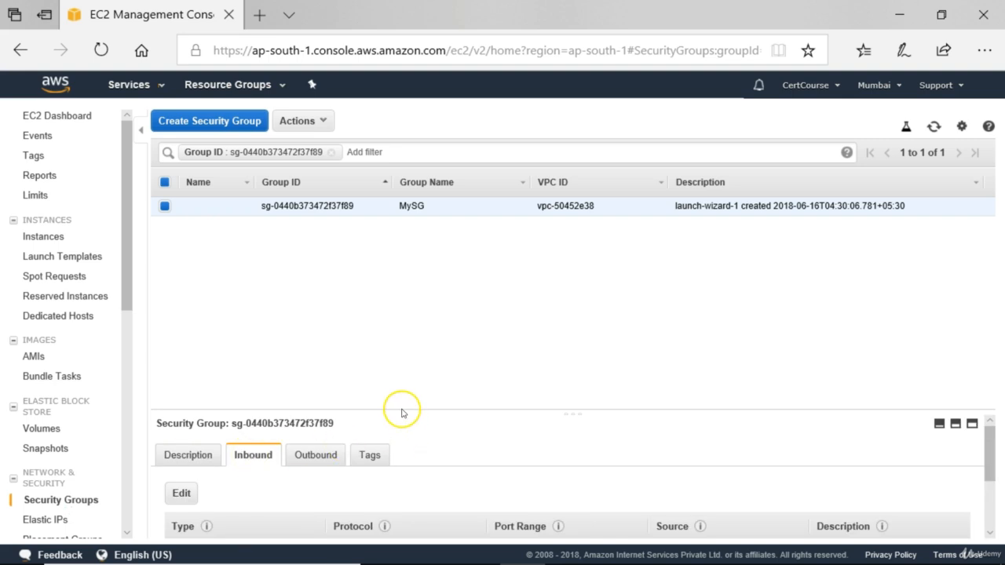
pyautogui.moveTo(401, 412); pyautogui.dragTo(413, 267)
# Add a Custom TCP inbound rule for port 8080 to the MySG security group.
pyautogui.click(180, 358)
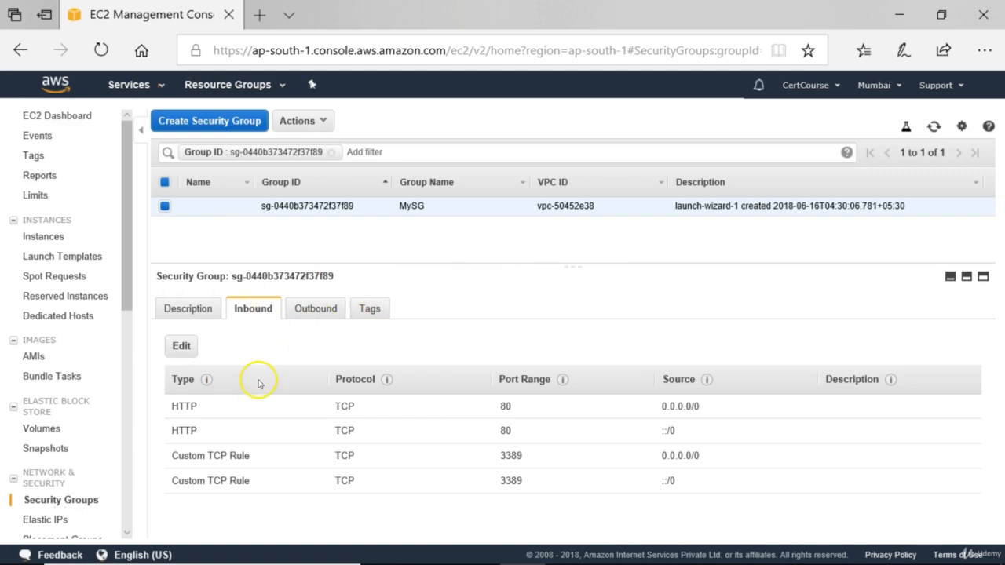
pyautogui.click(182, 347)
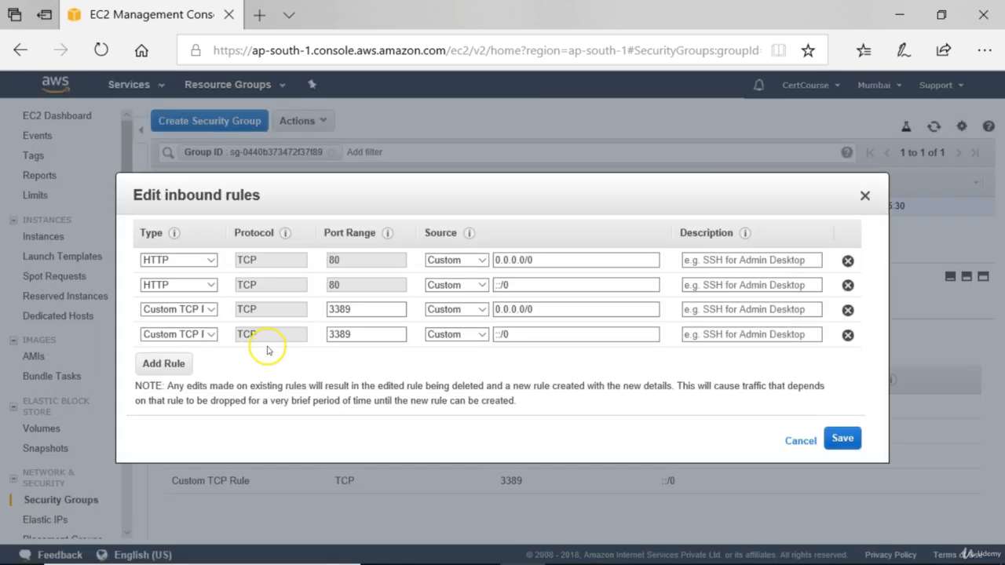
pyautogui.click(177, 364)
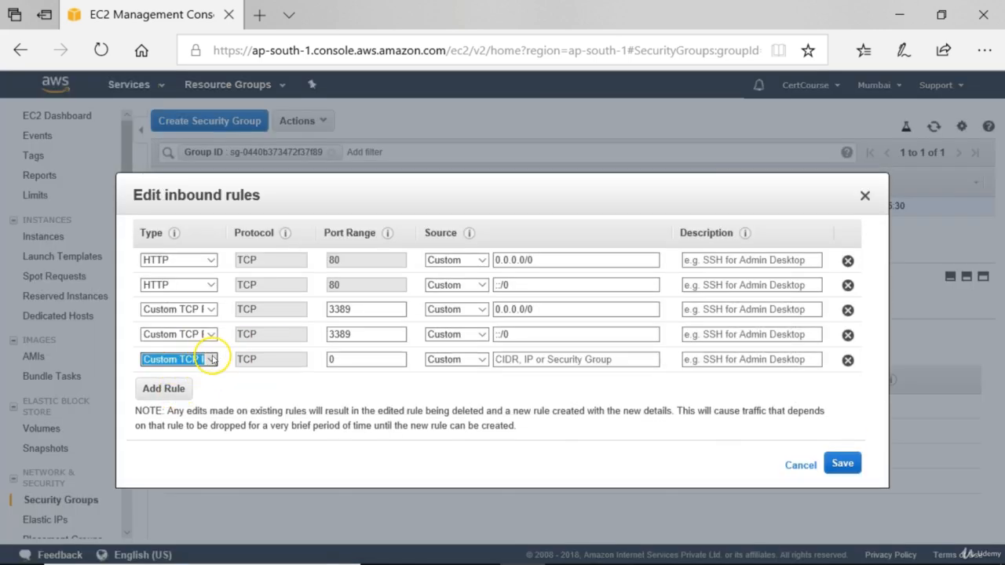
pyautogui.click(209, 358)
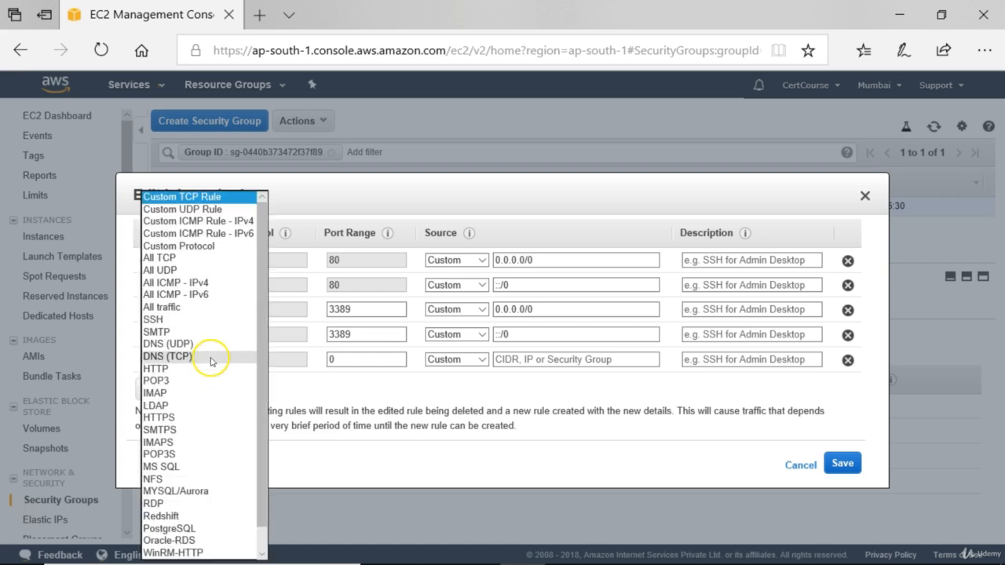
pyautogui.click(197, 197)
pyautogui.click(344, 355)
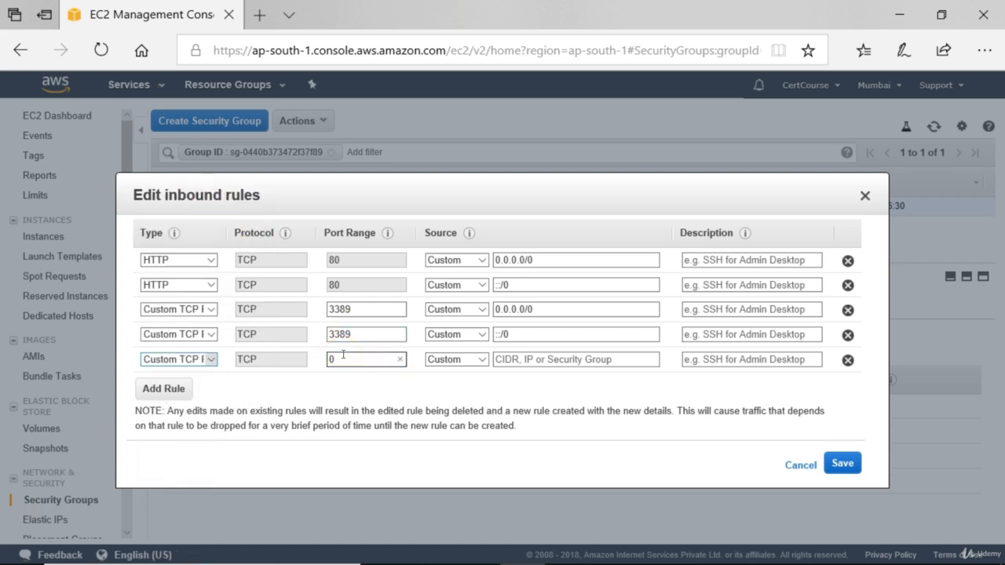
pyautogui.press('BackSpace')
pyautogui.write('8080')
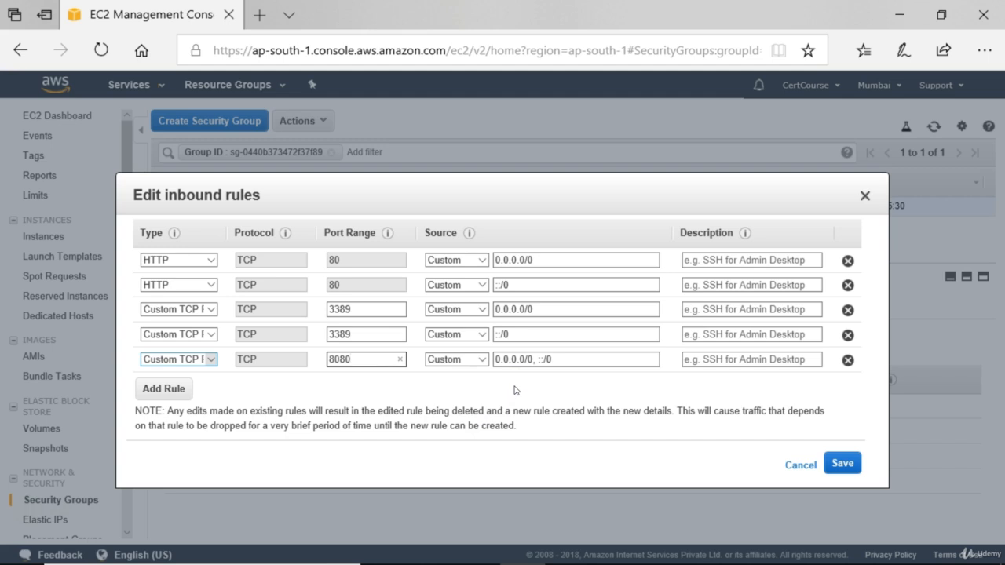
# Set the port 8080 rule's source to Anywhere and its description to MyFirstSite, and save the inbound rules.
pyautogui.click(480, 360)
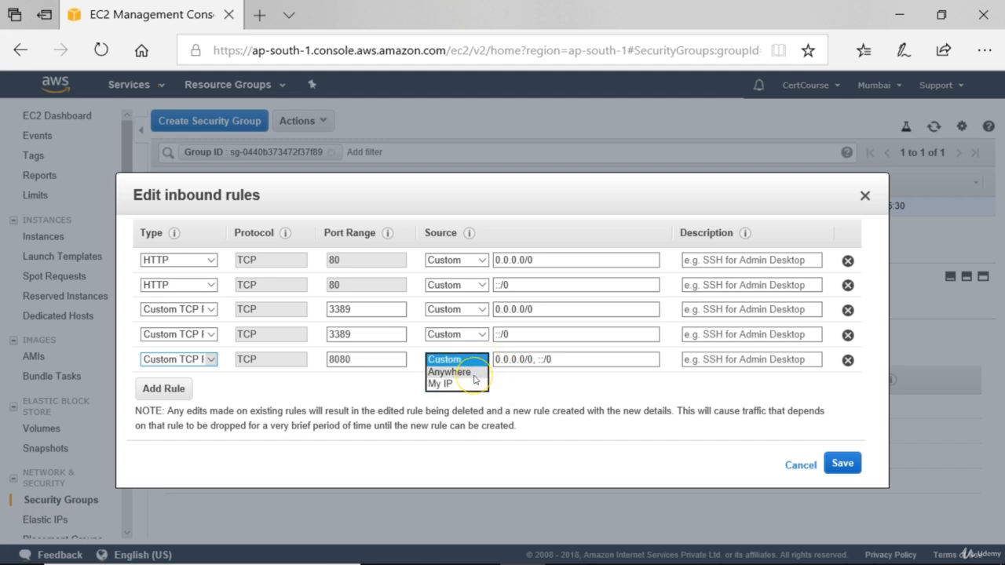
pyautogui.click(475, 372)
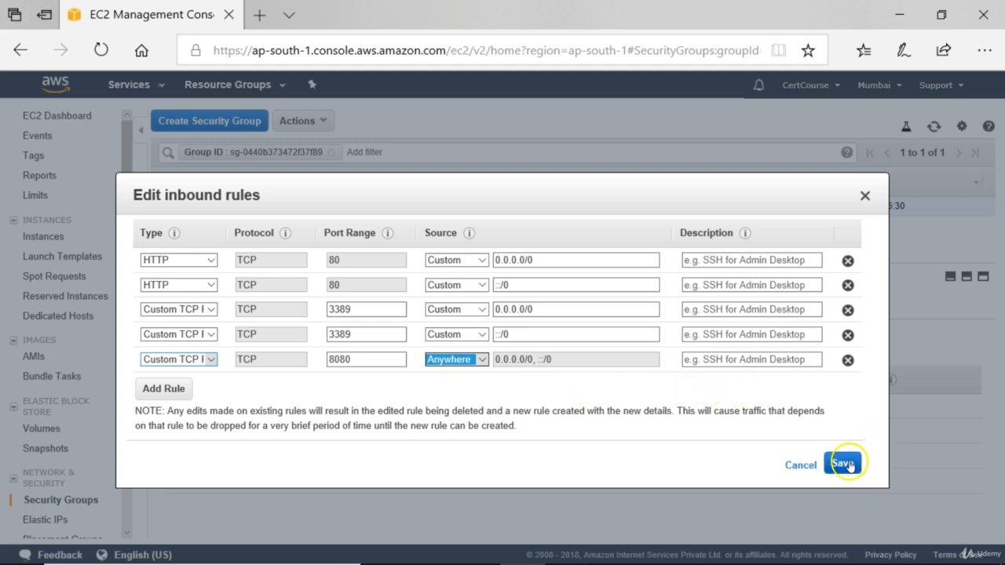
pyautogui.click(742, 361)
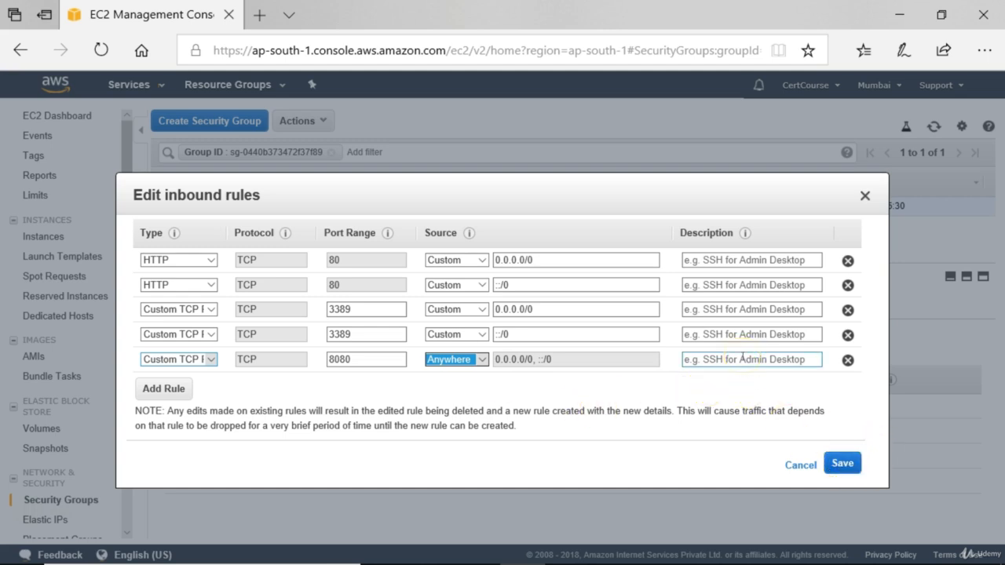
pyautogui.click(713, 361)
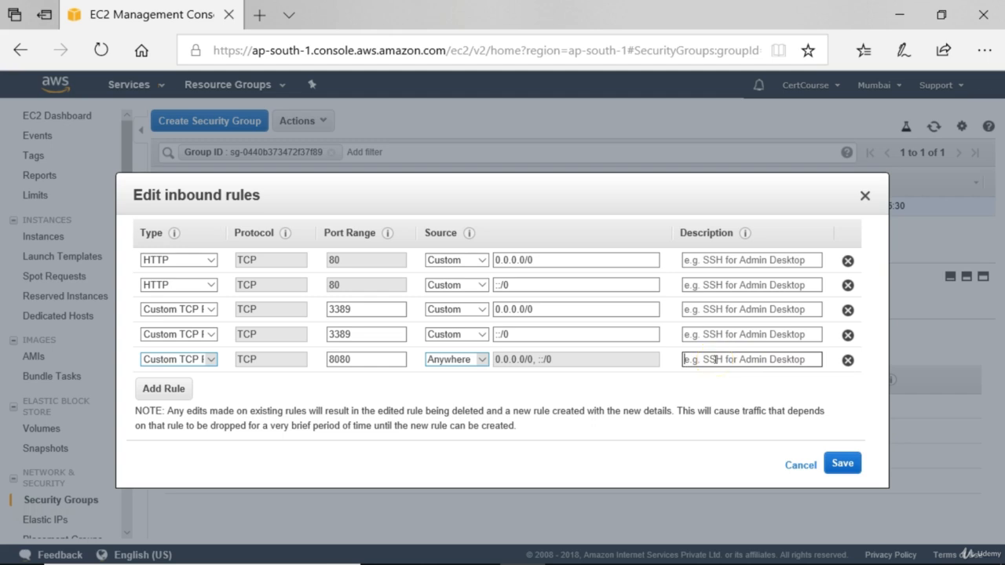
pyautogui.write('MyFir')
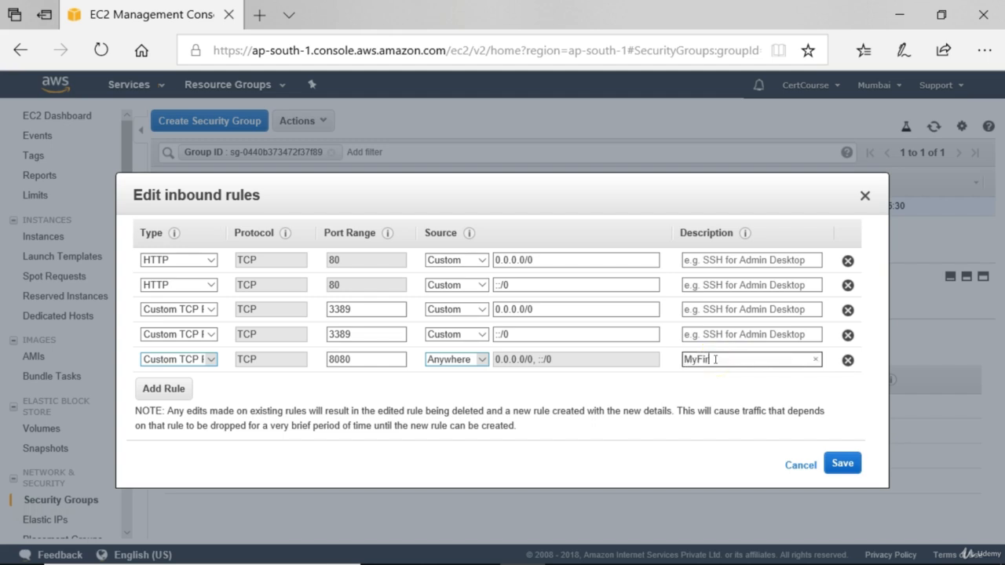
pyautogui.write('stSite')
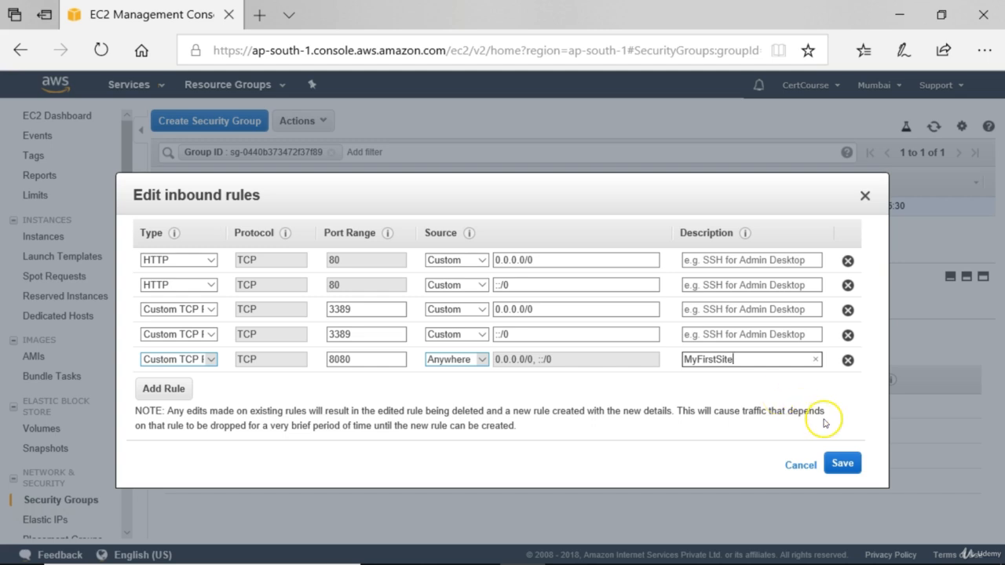
pyautogui.click(840, 464)
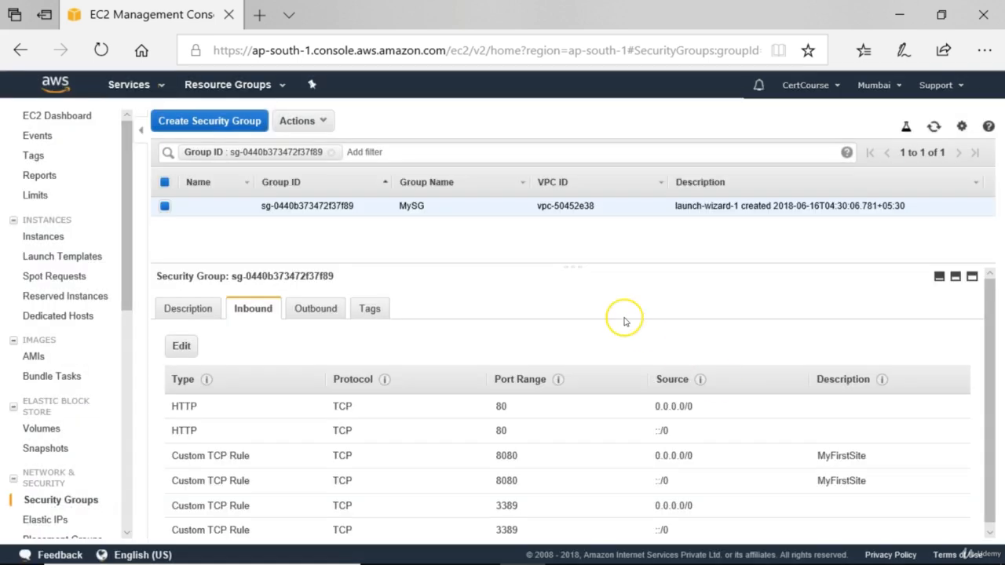
# Switch to Chrome and reload 13.126.4.143:8080 to test the site again.
pyautogui.moveTo(416, 546)
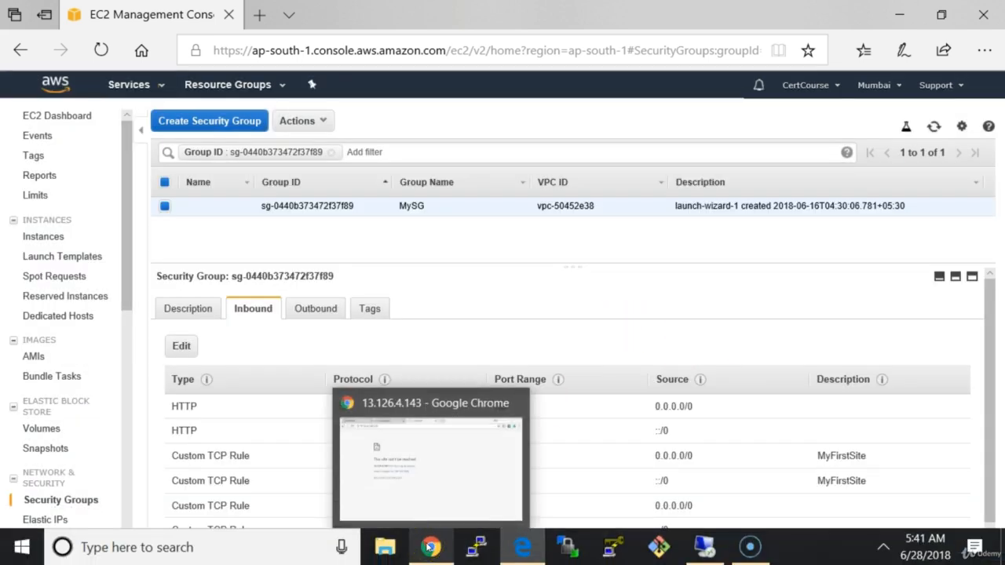
pyautogui.click(423, 493)
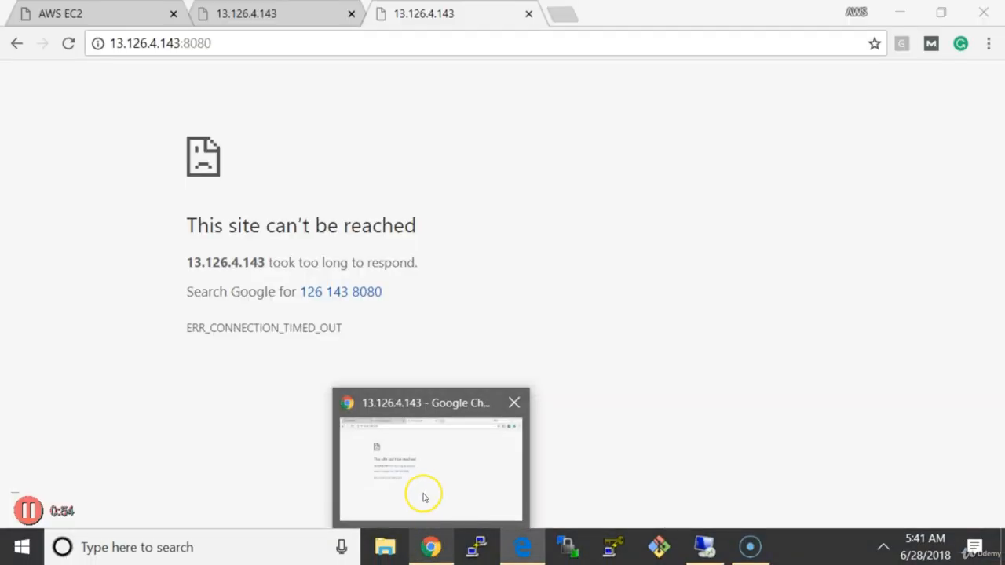
pyautogui.click(70, 44)
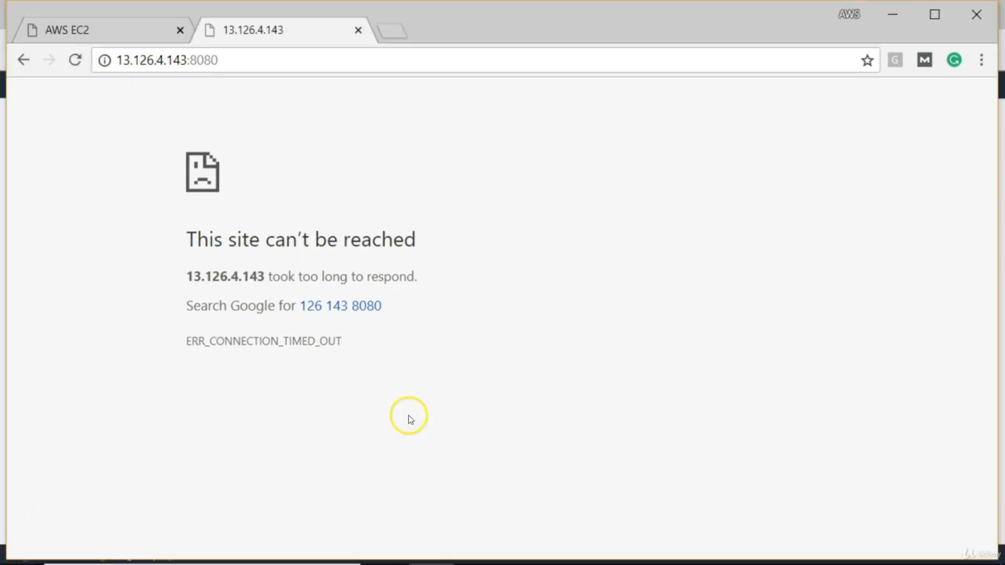
pyautogui.click(313, 55)
pyautogui.press('Return')
# Switch to the remote desktop session and open Windows Firewall by running firewall.cpl.
pyautogui.moveTo(774, 556)
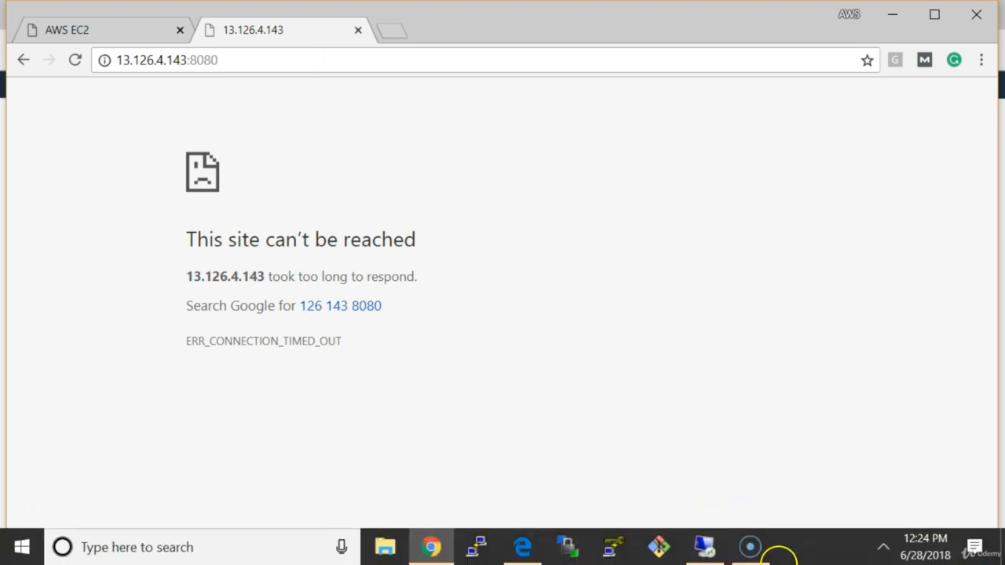
pyautogui.click(709, 545)
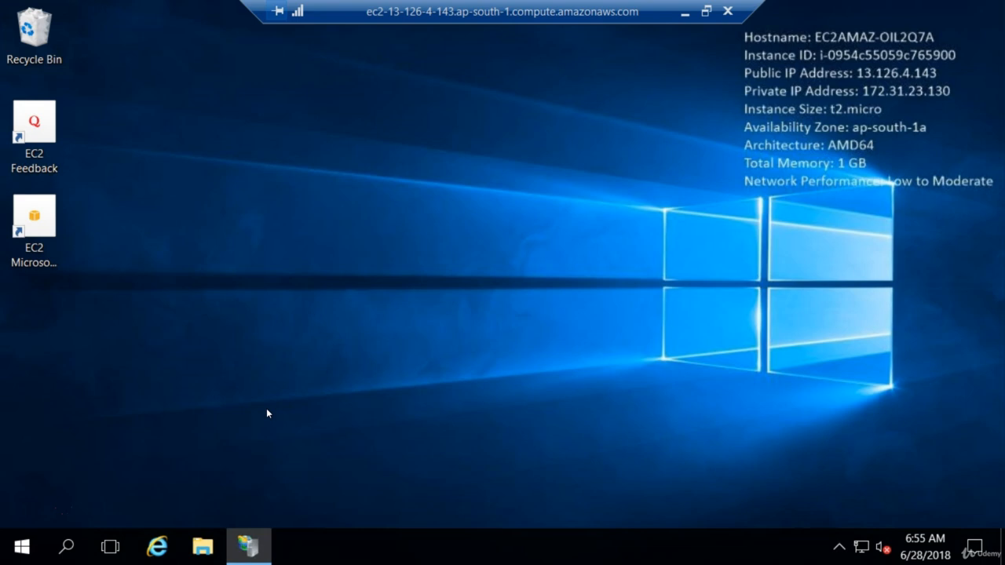
pyautogui.press('super+r')
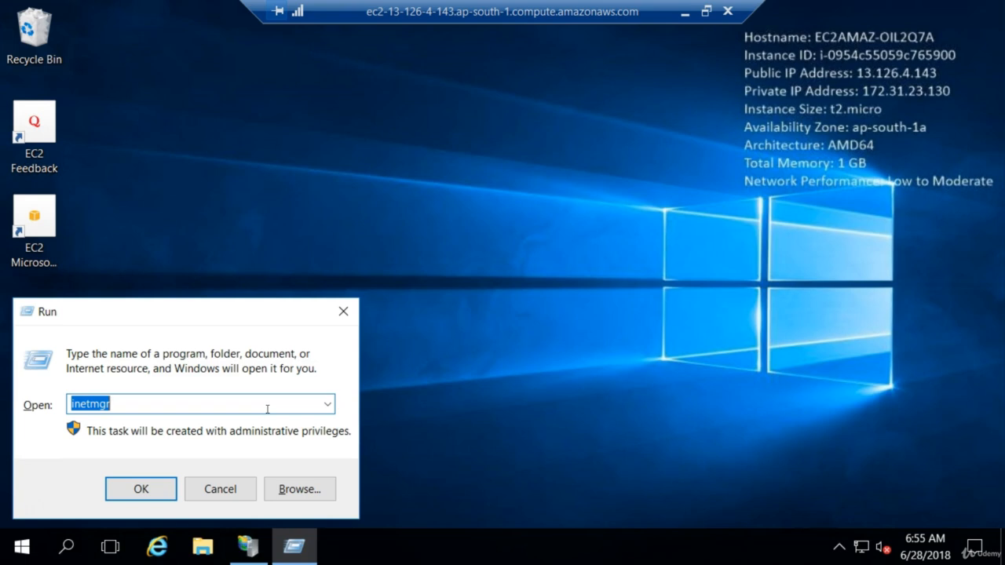
pyautogui.write('fire')
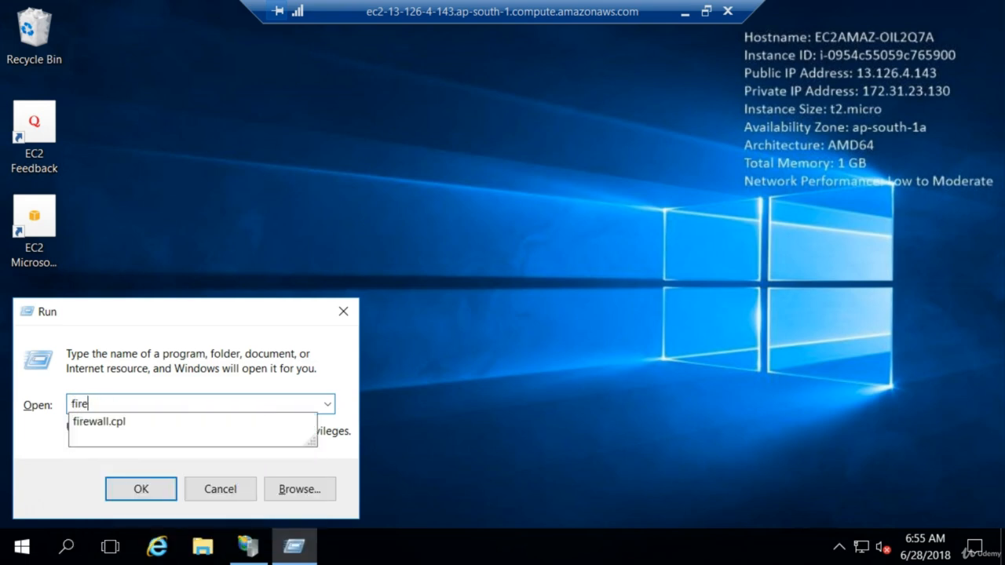
pyautogui.press('Down')
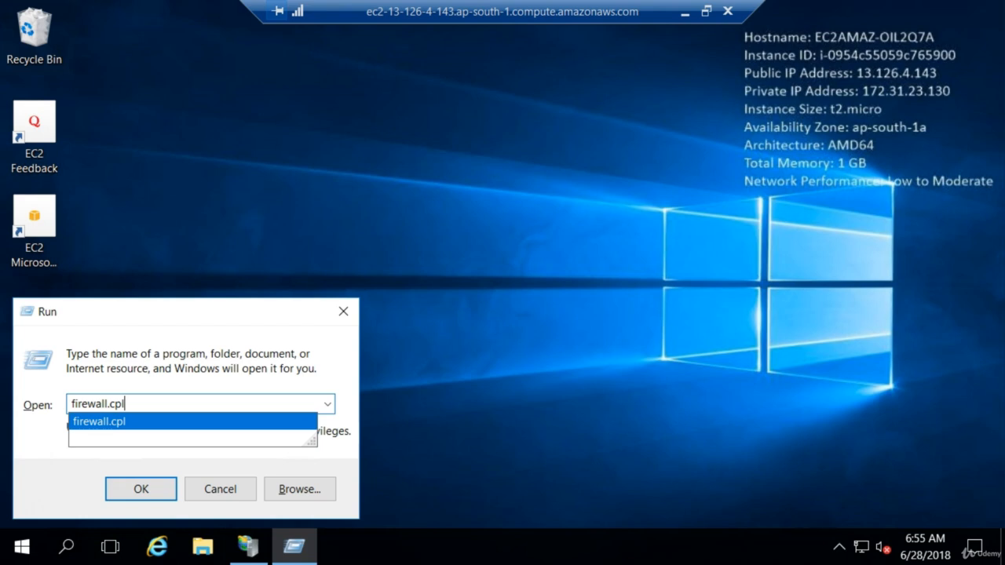
pyautogui.press('Return')
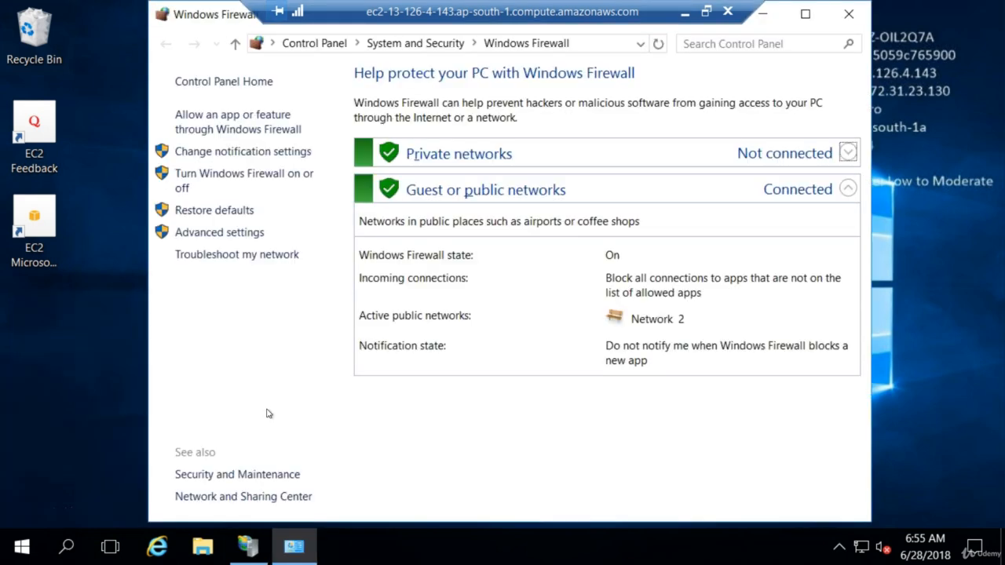
# Start a new inbound rule in the firewall's advanced settings and choose Port as the rule type.
pyautogui.click(225, 234)
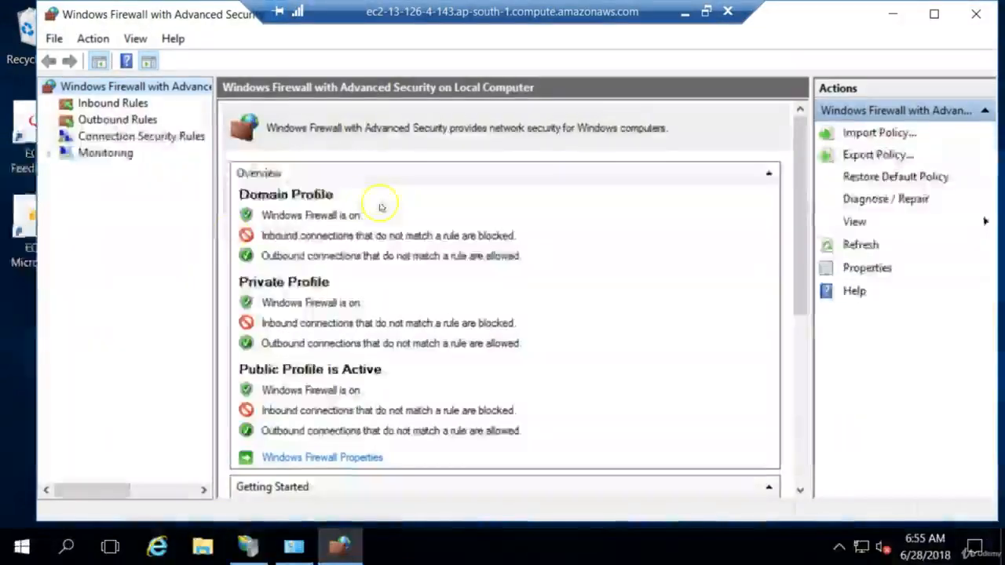
pyautogui.click(121, 106)
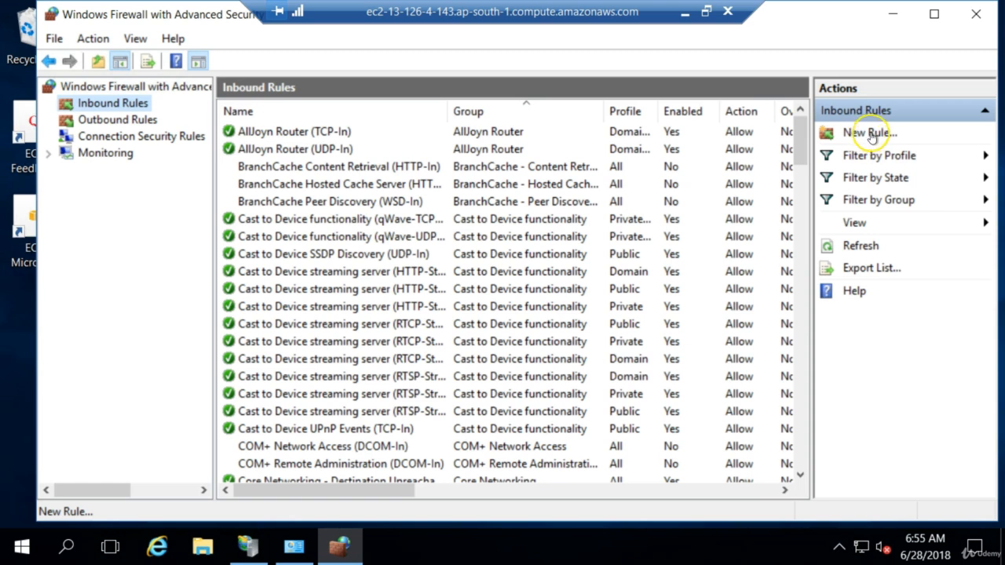
pyautogui.rightClick(127, 108)
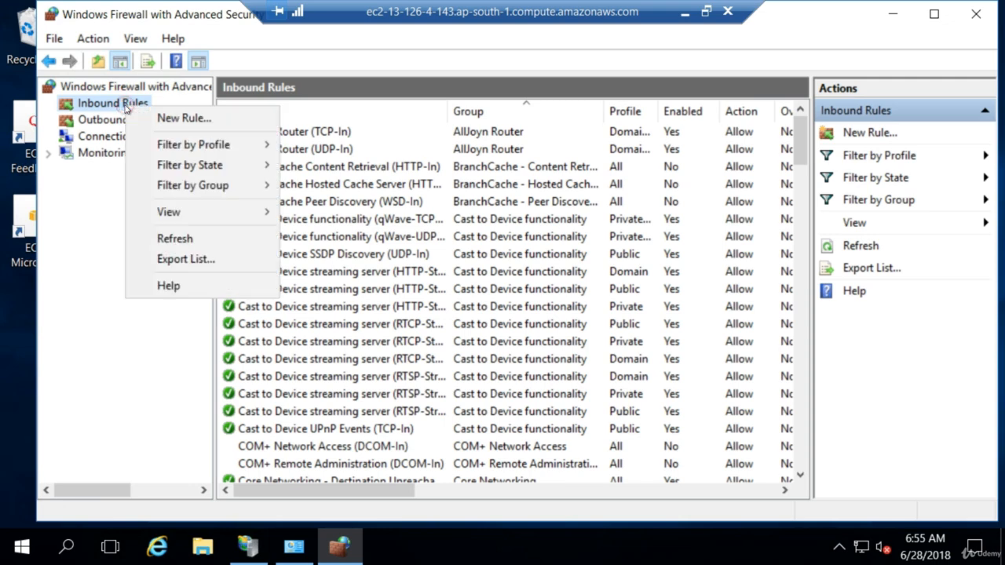
pyautogui.click(199, 119)
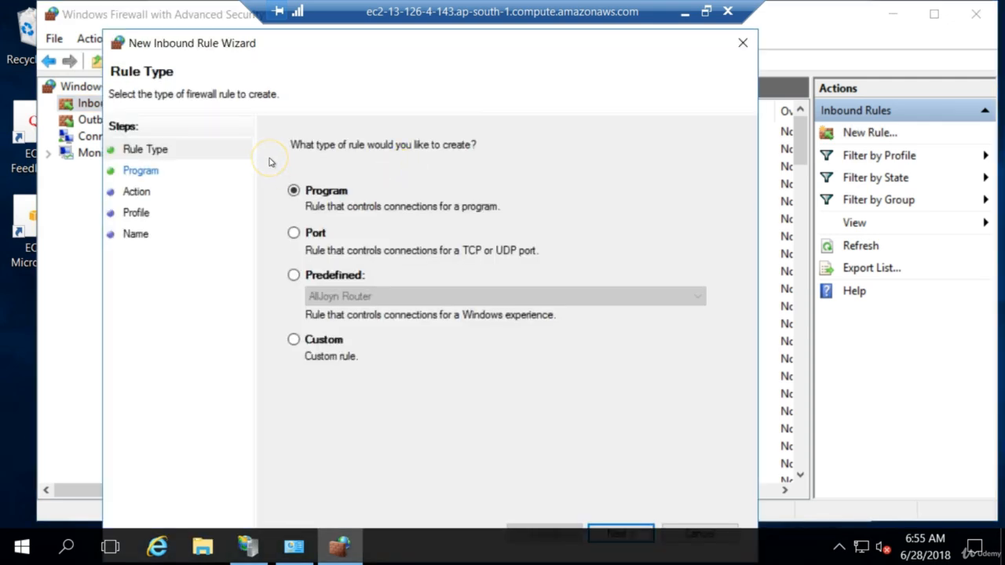
pyautogui.click(292, 233)
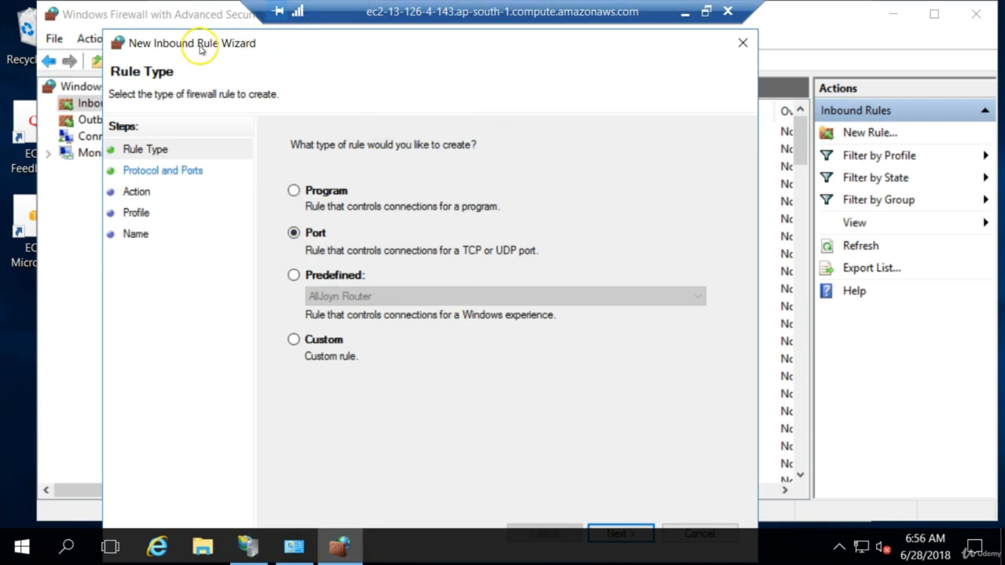
pyautogui.moveTo(200, 49); pyautogui.dragTo(190, 20)
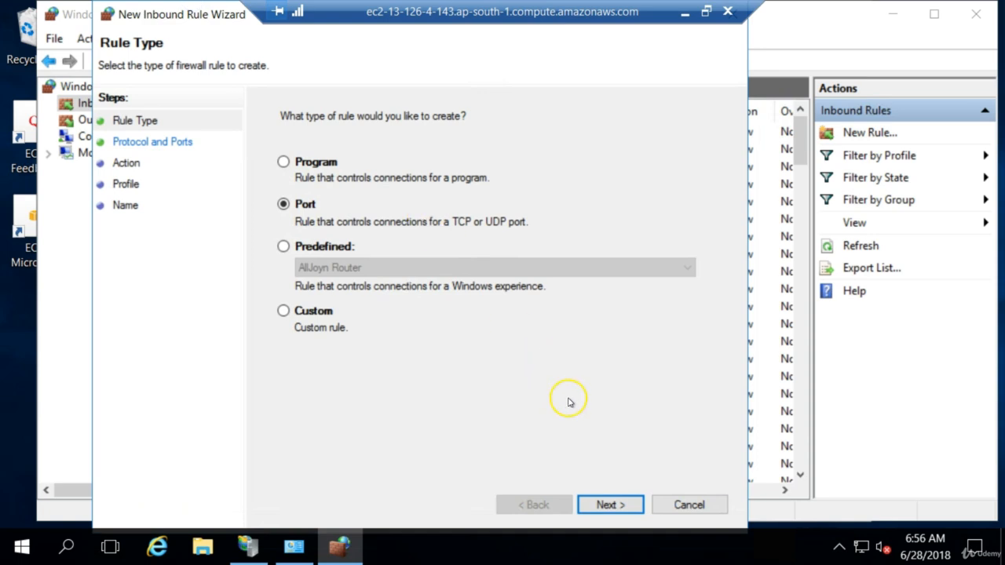
pyautogui.click(604, 503)
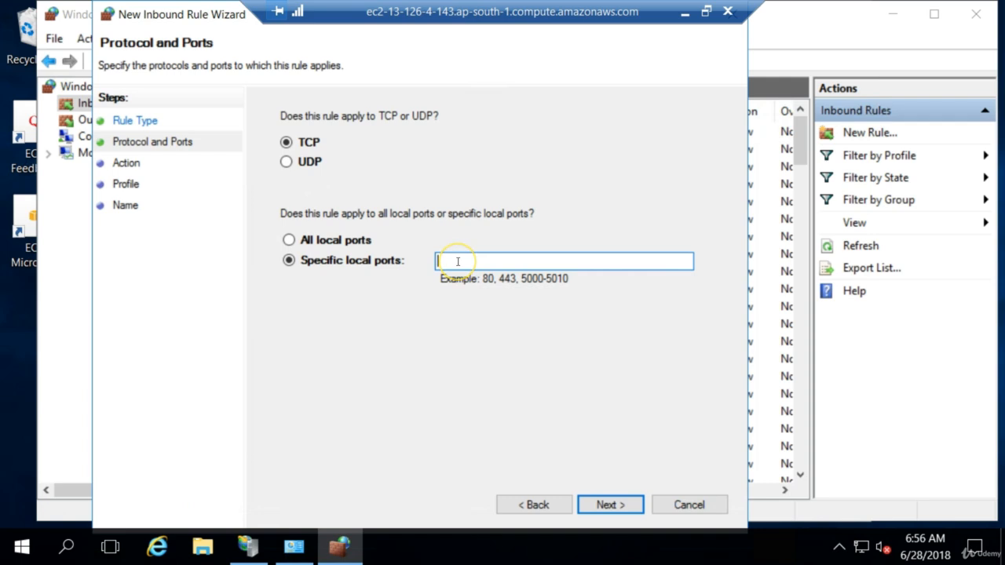
# Apply the rule to specific local TCP port 8080, accepting Allow the connection and the Domain, Private and Public profiles.
pyautogui.write('8080')
pyautogui.click(597, 504)
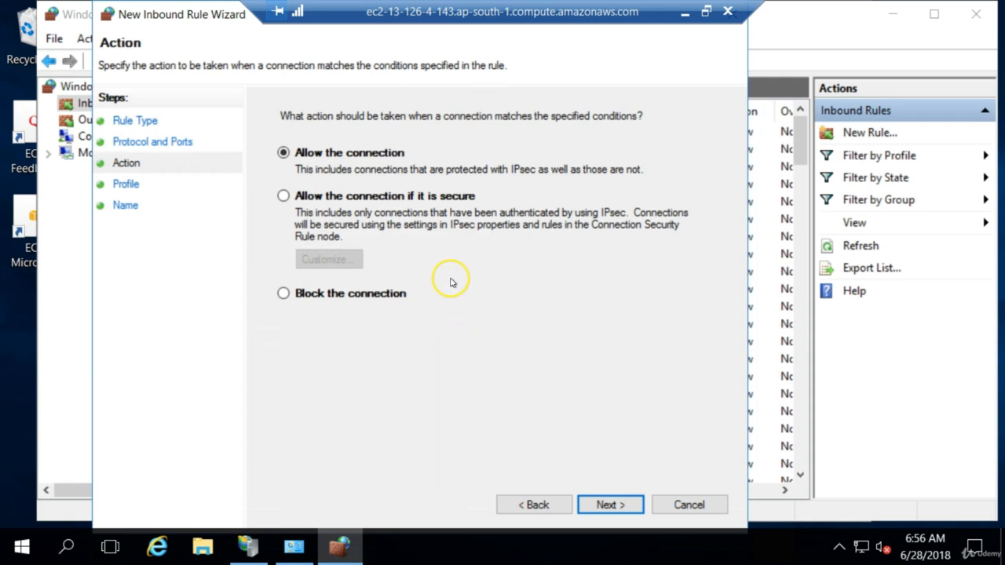
pyautogui.click(607, 504)
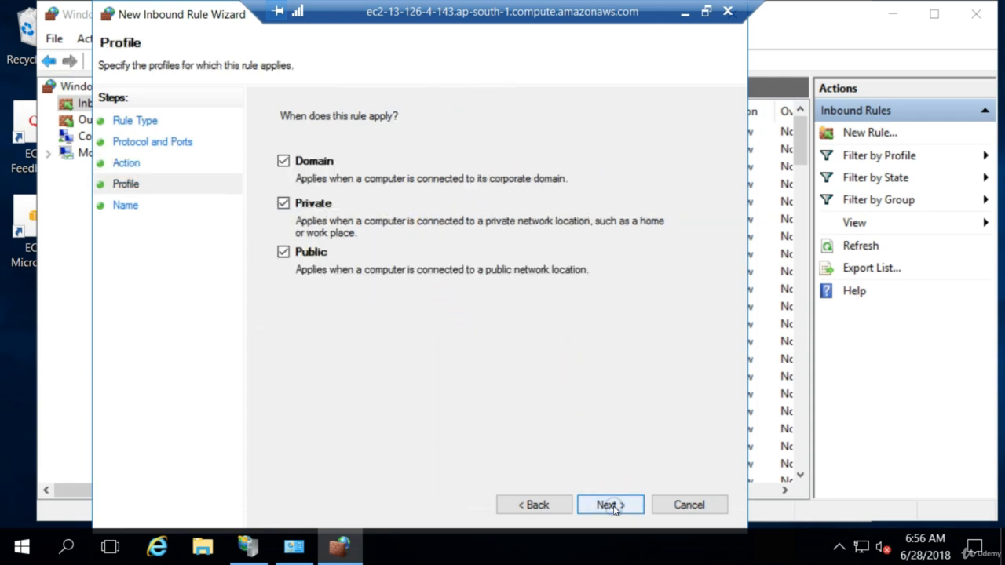
pyautogui.click(613, 506)
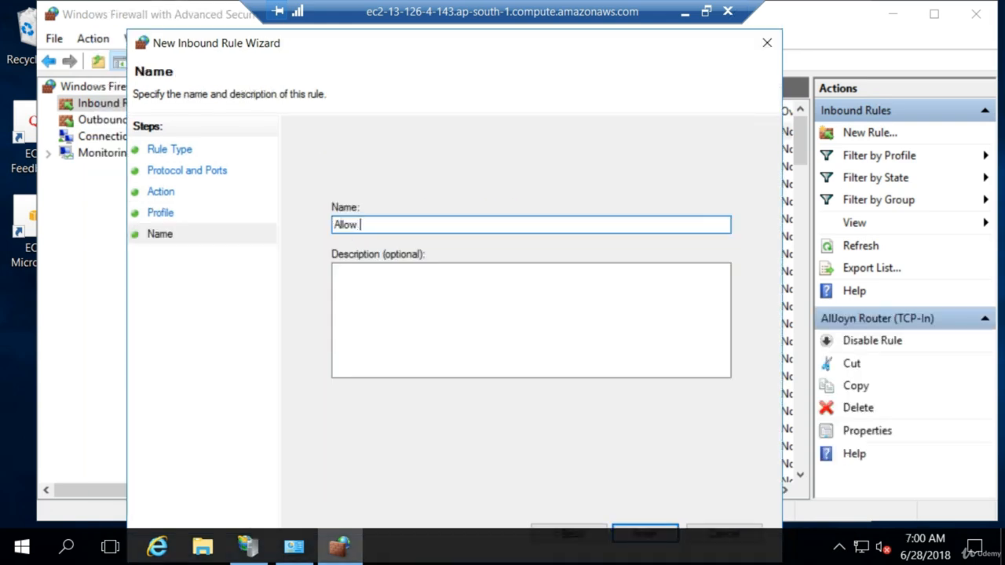
# Enter "Allow 8080" as both the name and description of the inbound rule and finish creating it.
pyautogui.write('80808')
pyautogui.press('BackSpace')
pyautogui.hotkey('ctrl', 'a')
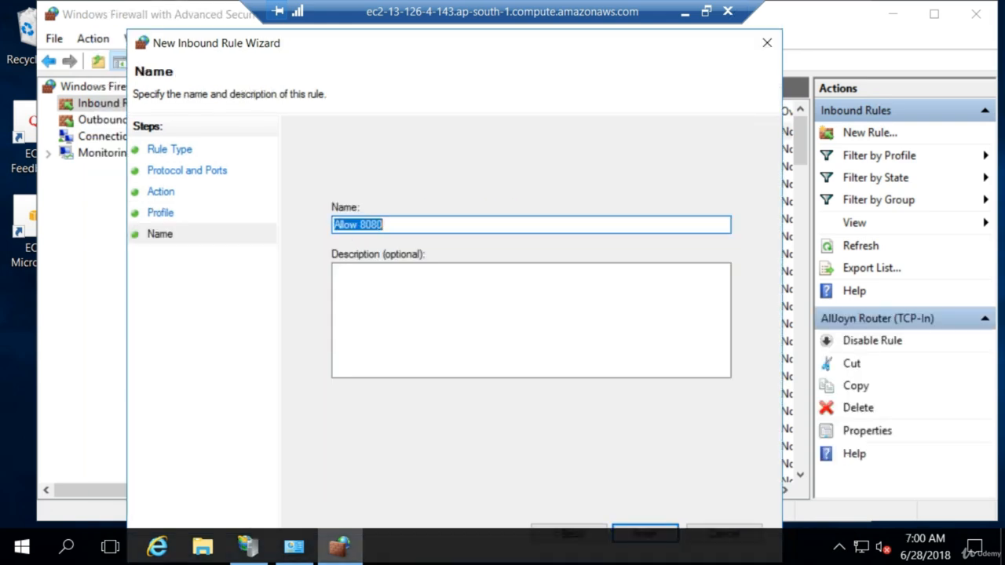
pyautogui.click(392, 294)
pyautogui.write('Allow 80808')
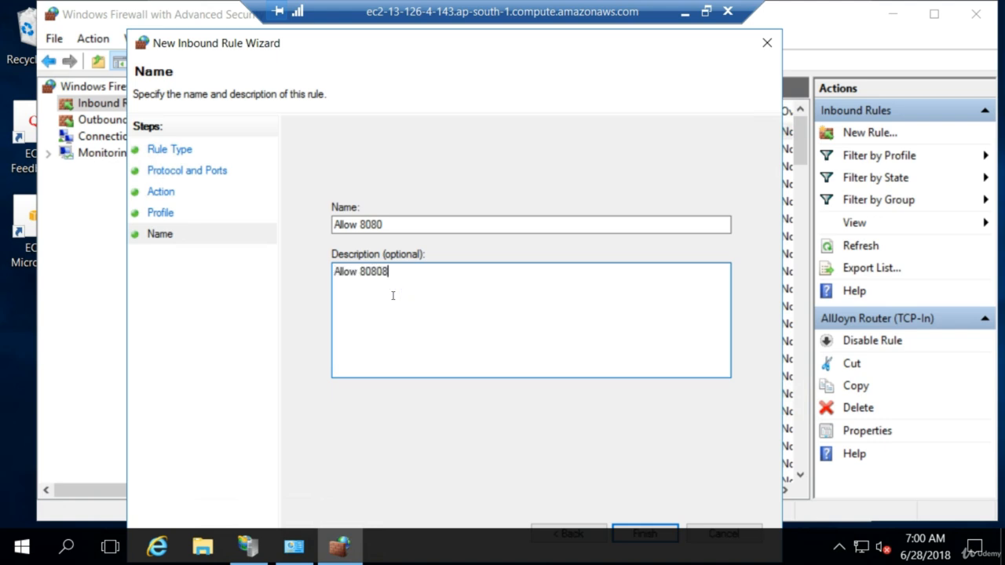
pyautogui.press('BackSpace')
pyautogui.click(665, 531)
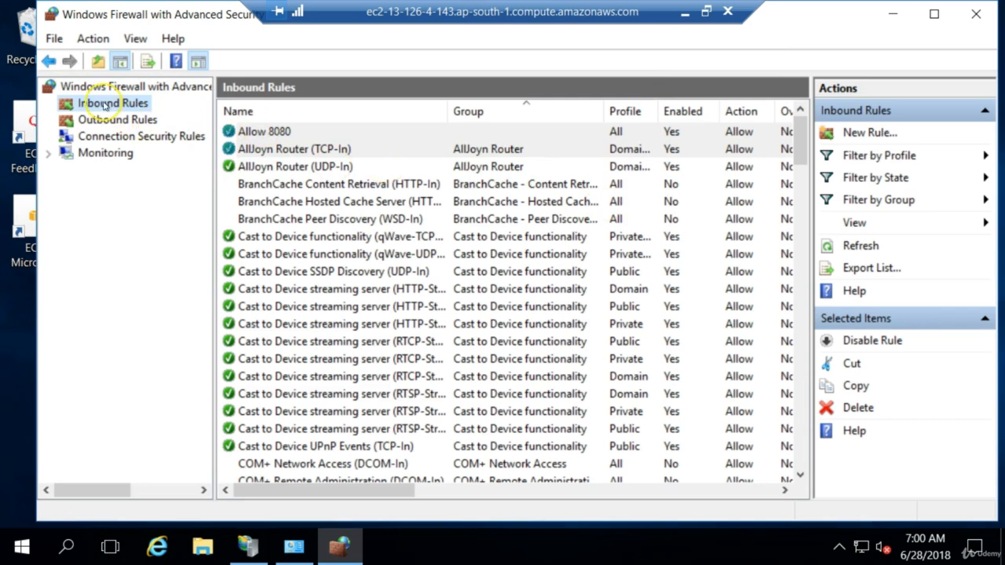
# Switch to Chrome, load 13.126.4.143:8080 again, and view the port 80 site for comparison.
pyautogui.click(679, 15)
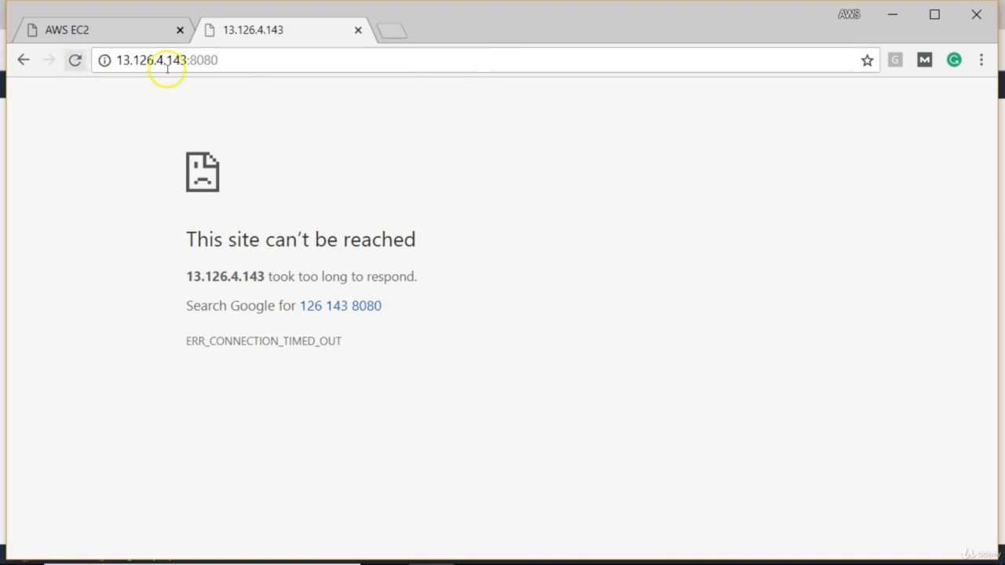
pyautogui.click(263, 67)
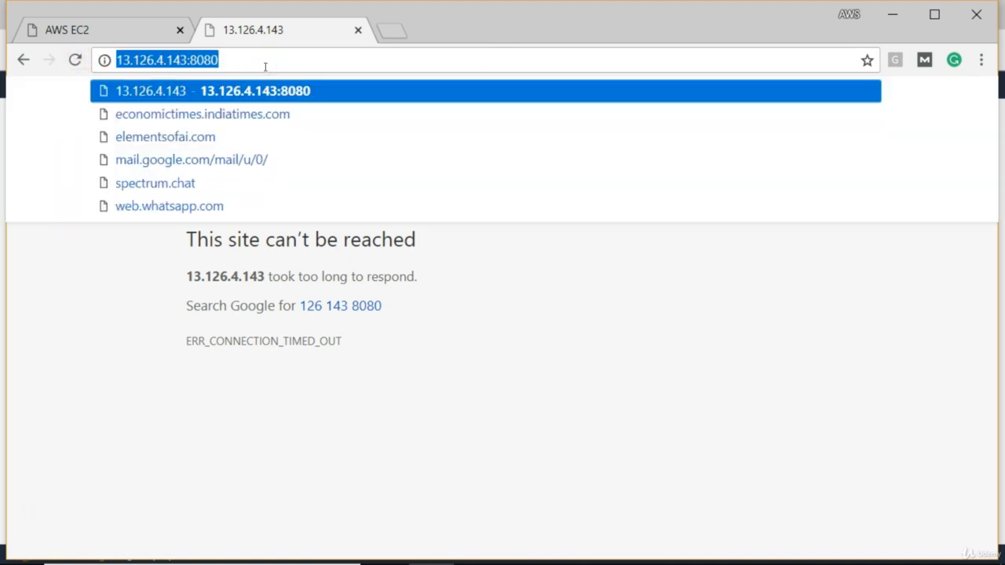
pyautogui.press('Return')
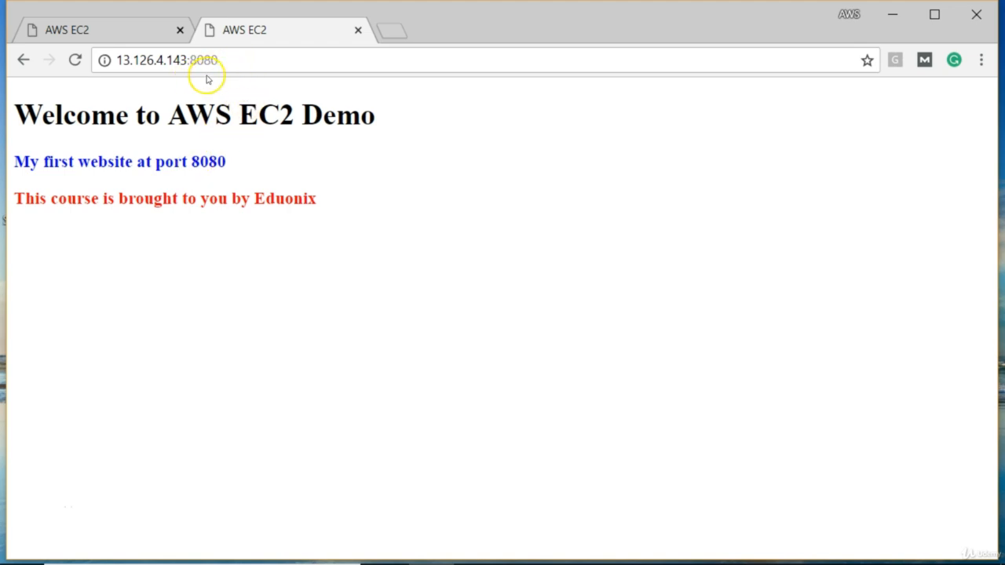
pyautogui.click(109, 30)
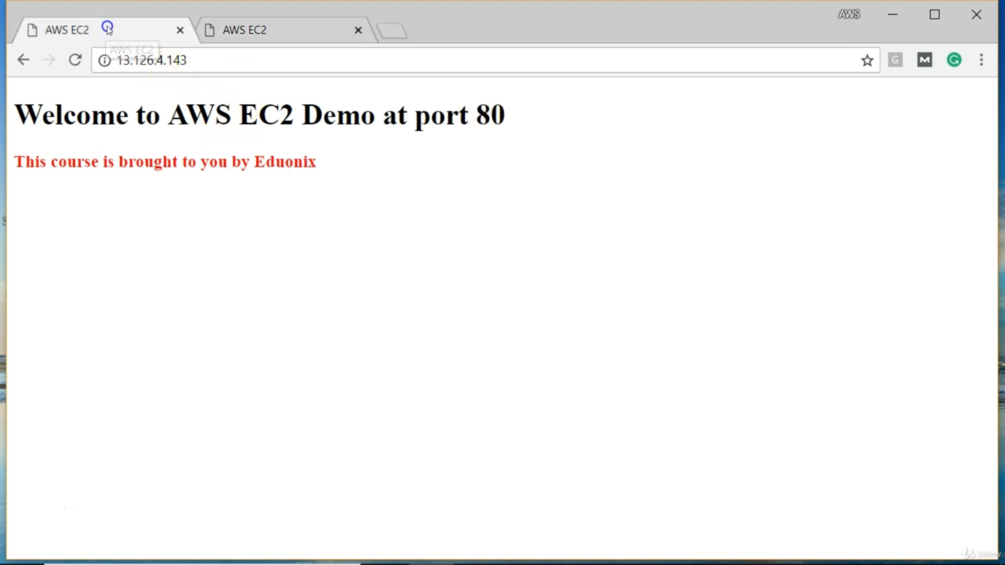